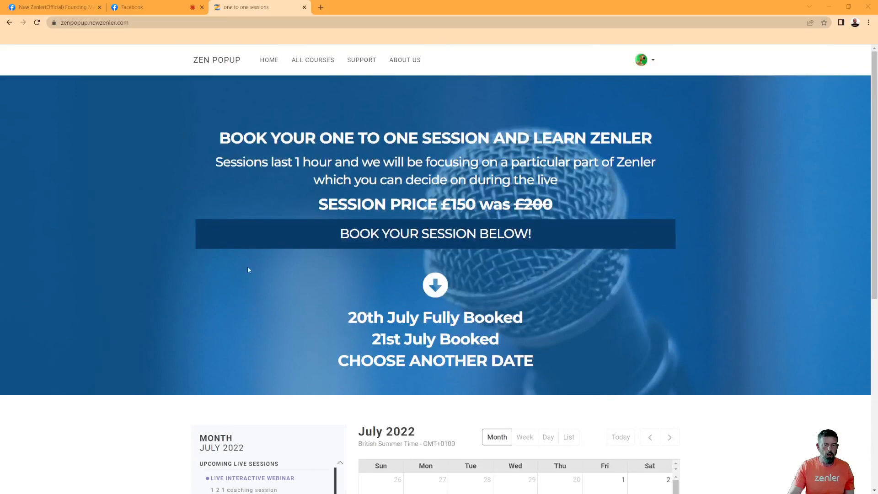
pyautogui.scroll(6, 546, 283)
pyautogui.scroll(-6, 545, 285)
pyautogui.scroll(6, 545, 280)
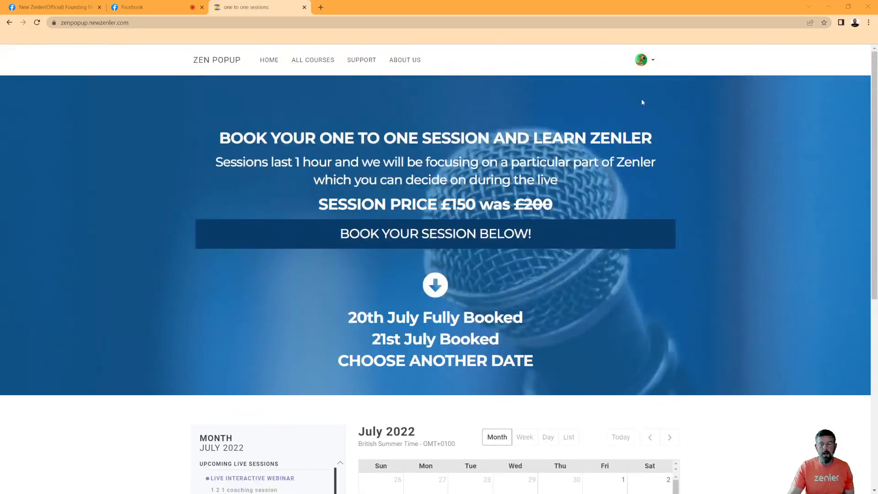
# Open the site's admin area, go to the live interactive webinars and start creating a new one
pyautogui.click(653, 63)
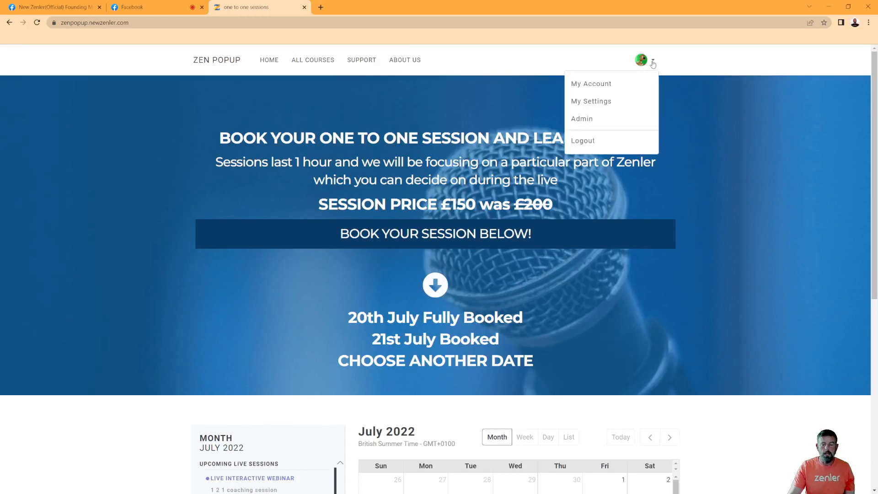
pyautogui.click(585, 118)
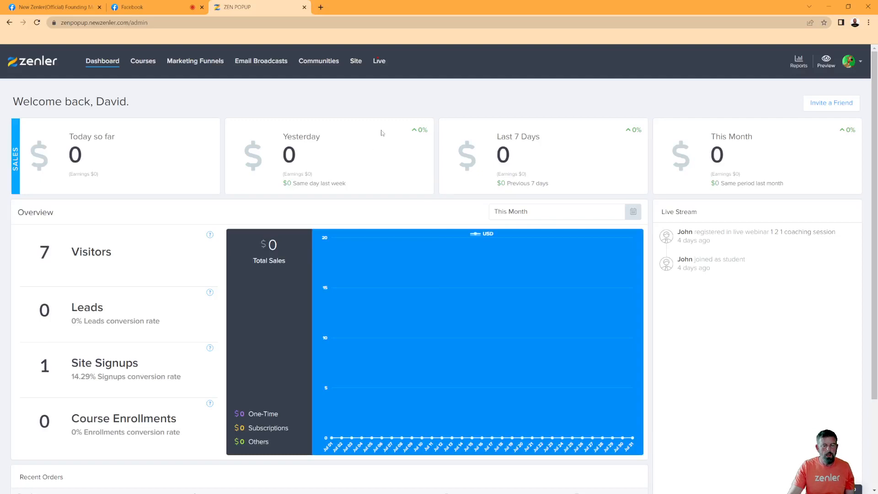
pyautogui.click(188, 61)
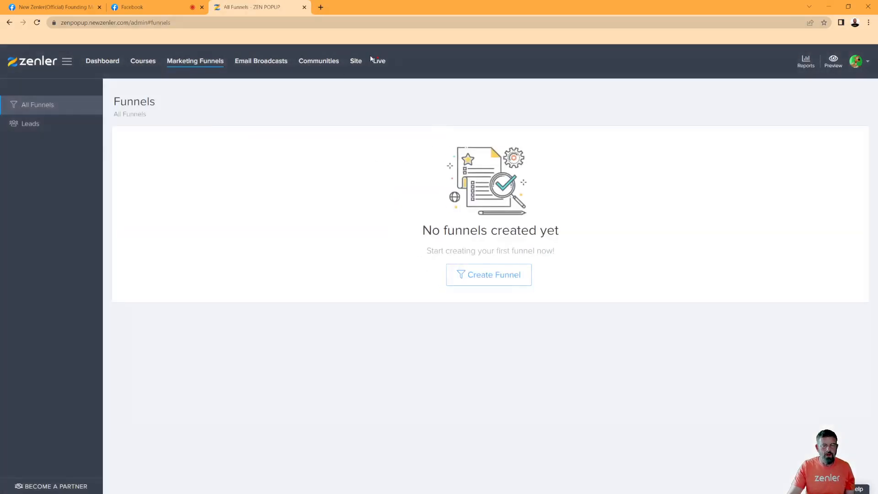
pyautogui.click(379, 61)
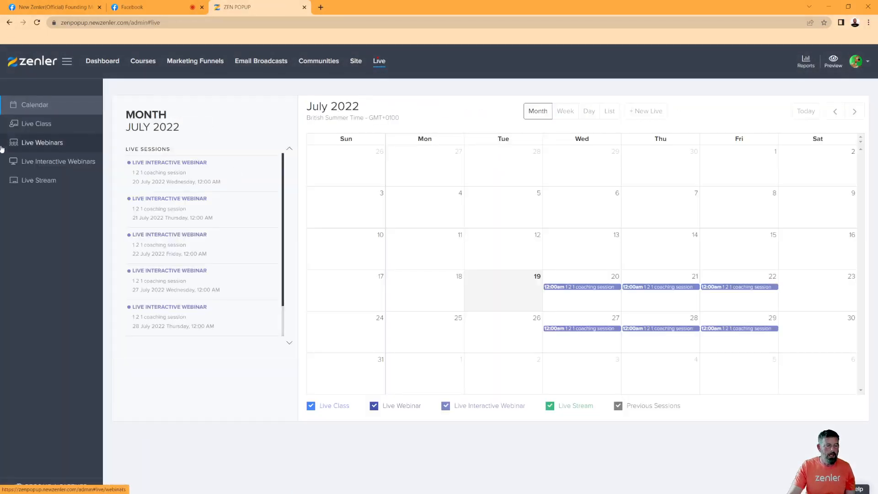
pyautogui.click(46, 162)
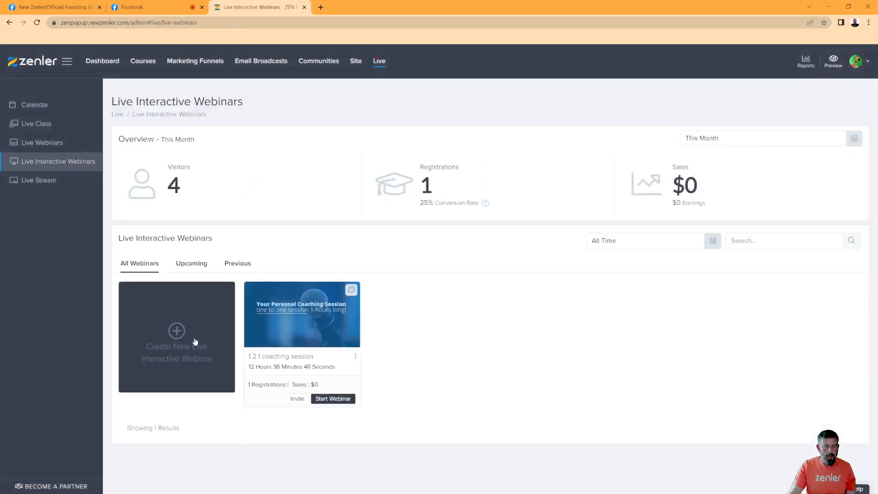
pyautogui.click(175, 334)
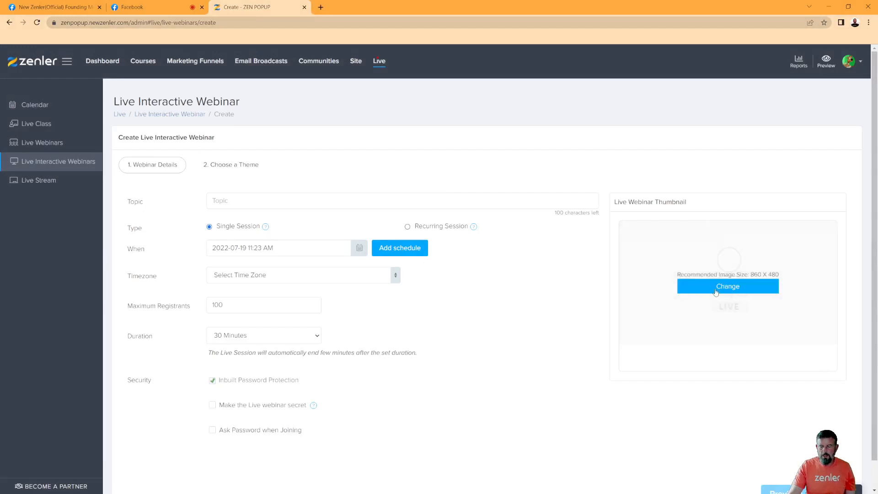
# Enter "Free Art Class for Aspiring Artists" as the webinar topic
pyautogui.click(241, 199)
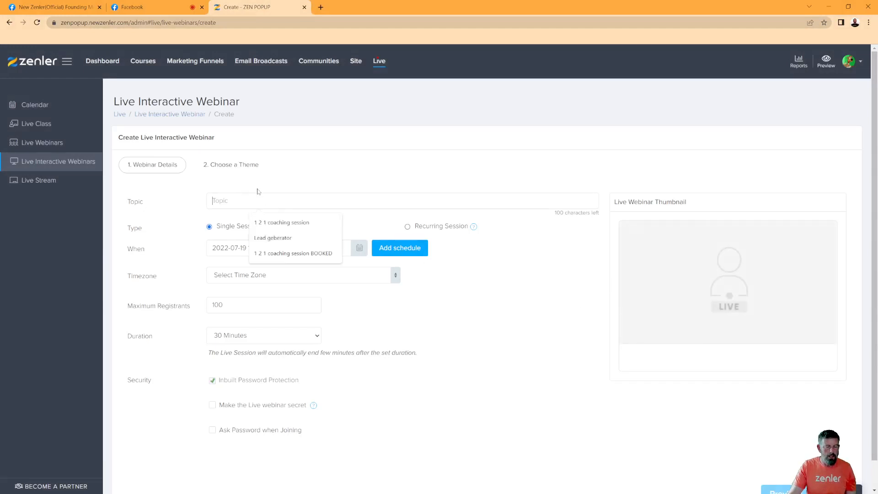
pyautogui.write('Fre')
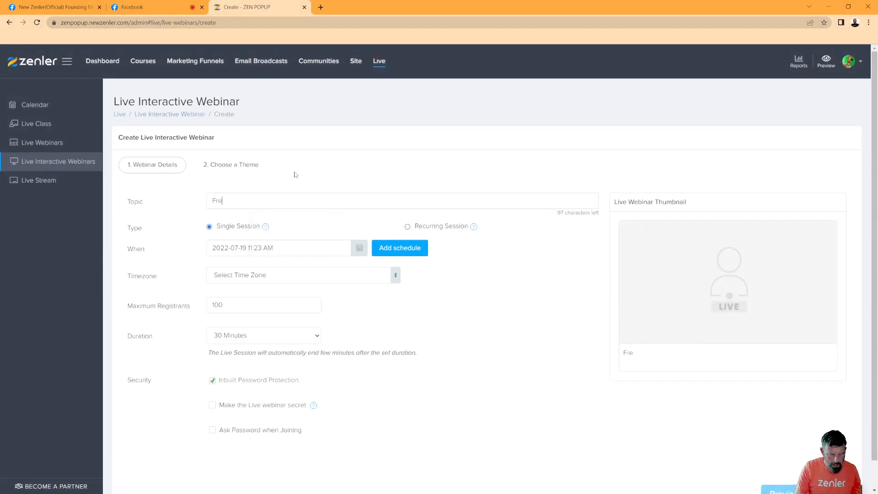
pyautogui.write('e Art Class for')
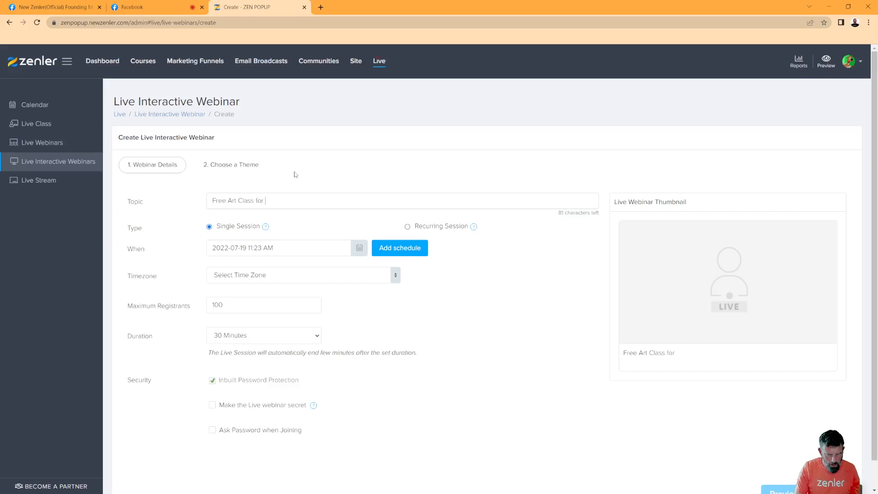
pyautogui.write('Aspiring Artists')
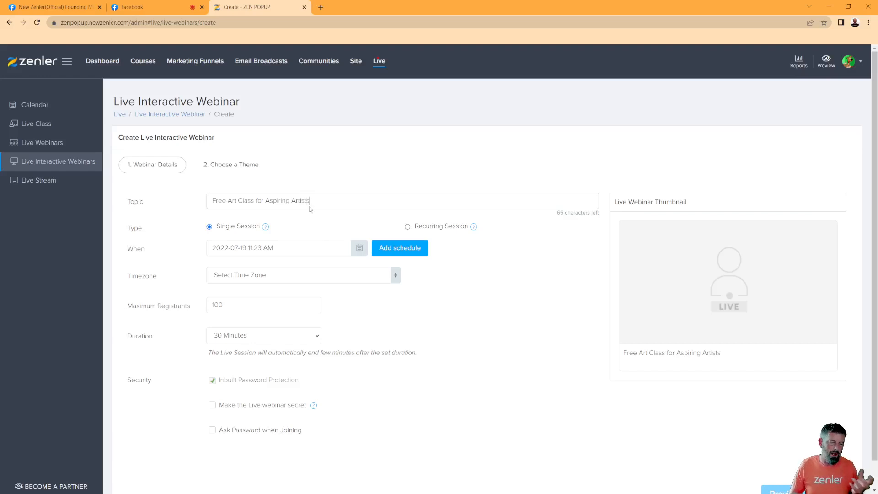
# Schedule the single session for 26 July 2022 at 12:00 AM in the Europe/London time zone
pyautogui.click(359, 249)
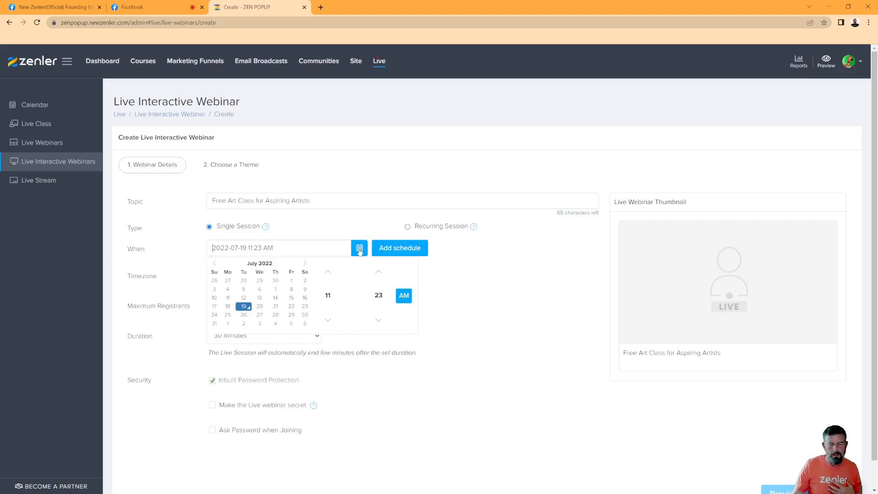
pyautogui.click(244, 315)
pyautogui.click(328, 296)
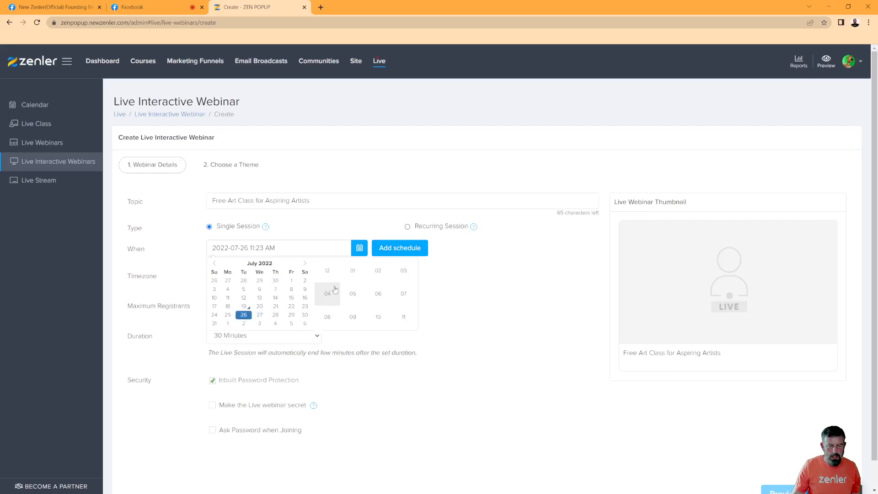
pyautogui.click(327, 271)
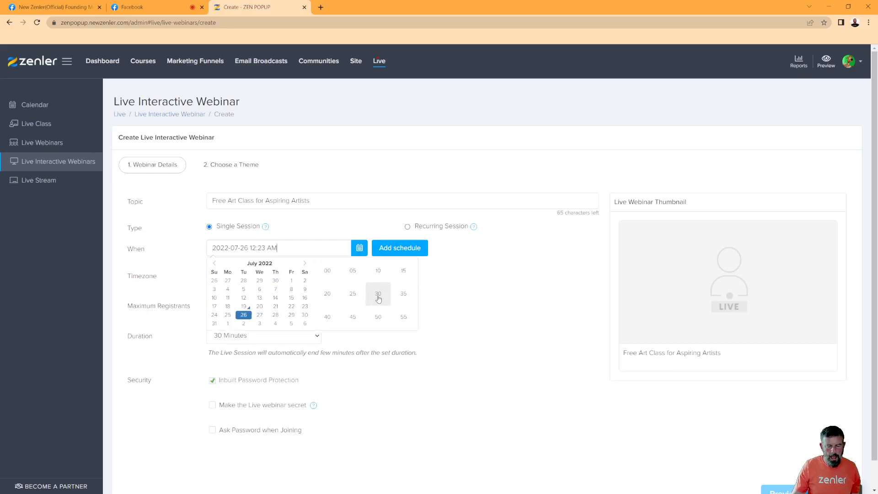
pyautogui.click(327, 272)
pyautogui.click(464, 306)
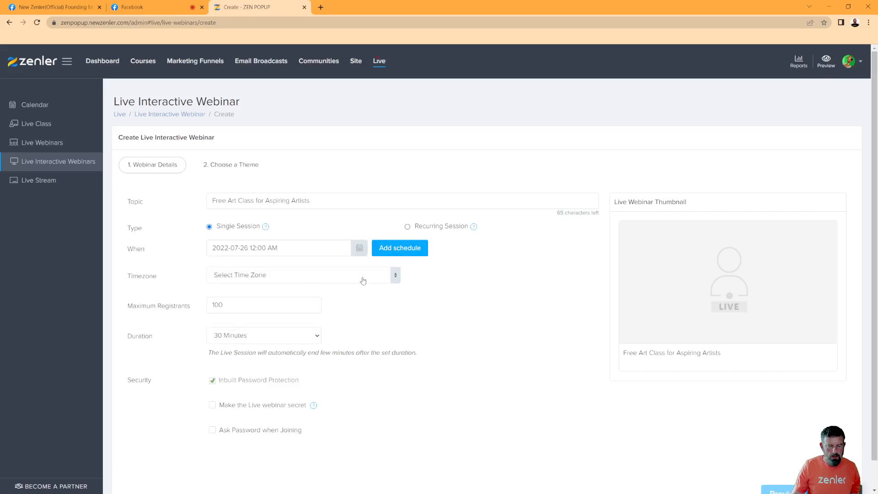
pyautogui.click(394, 277)
pyautogui.write('lon')
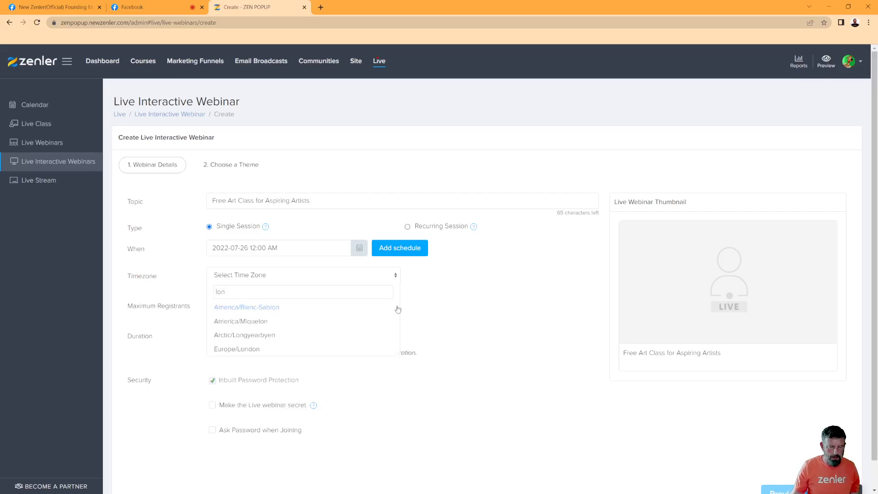
pyautogui.click(249, 349)
# Set the maximum registrants to 300 and the session duration to 2 Hours 15 Minutes
pyautogui.moveTo(232, 305); pyautogui.dragTo(157, 303)
pyautogui.write('300')
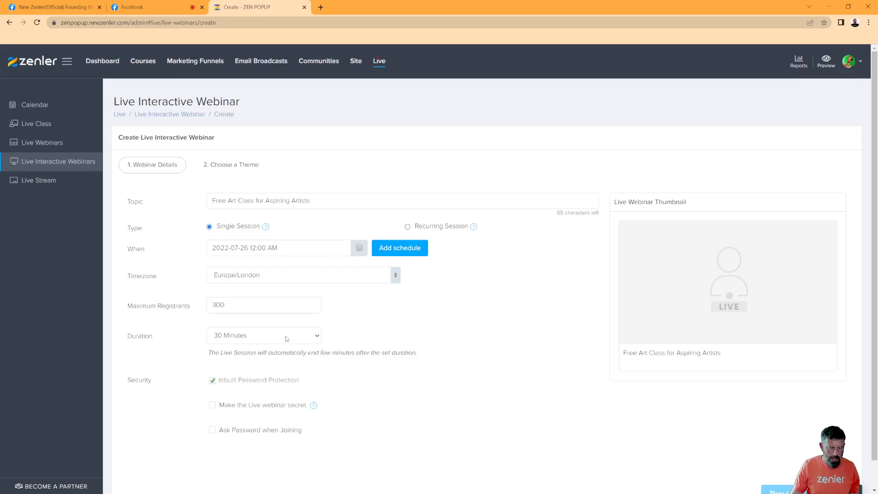
pyautogui.click(317, 336)
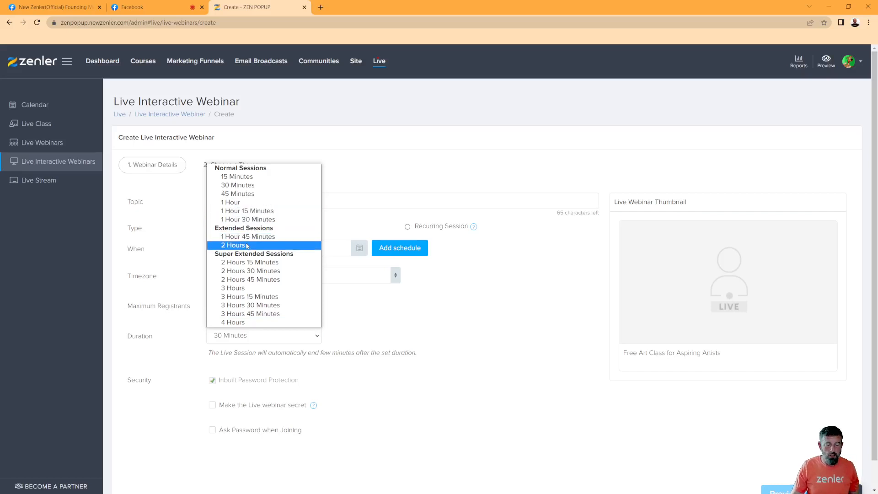
pyautogui.click(243, 264)
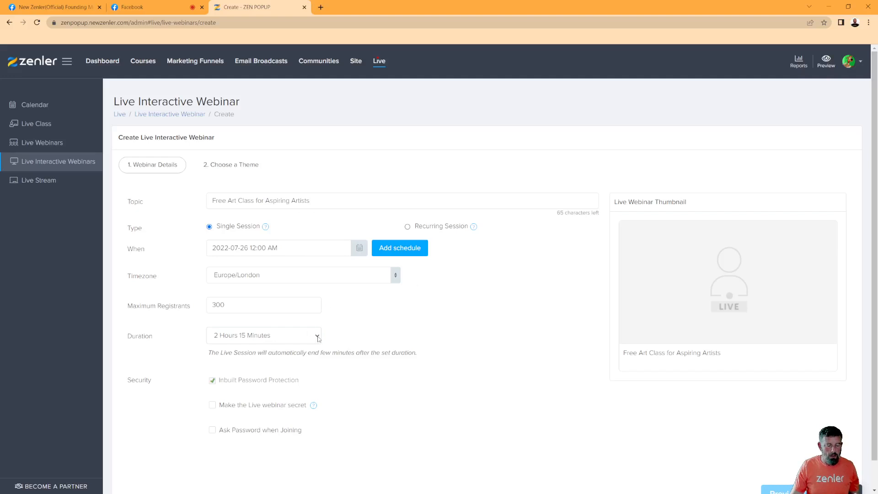
# Upload CALENDAR.JPG from the Desktop as the webinar thumbnail, with the crop area covering the whole image
pyautogui.moveTo(644, 315)
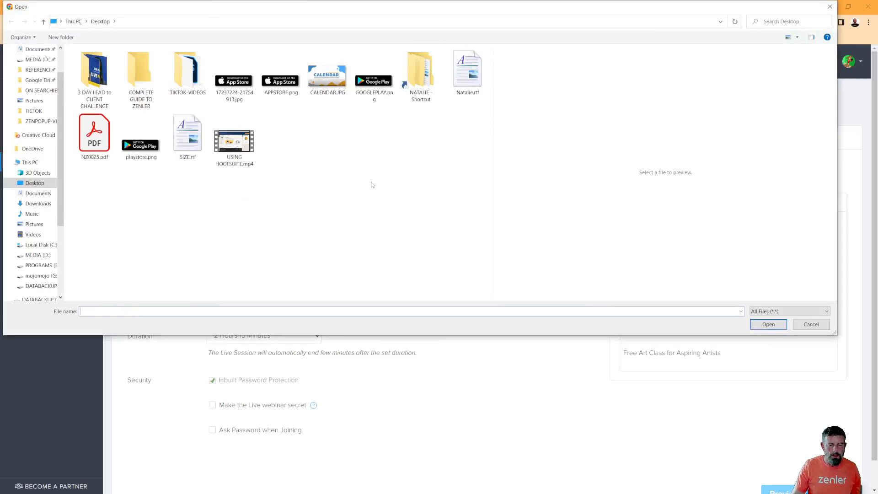
pyautogui.click(328, 78)
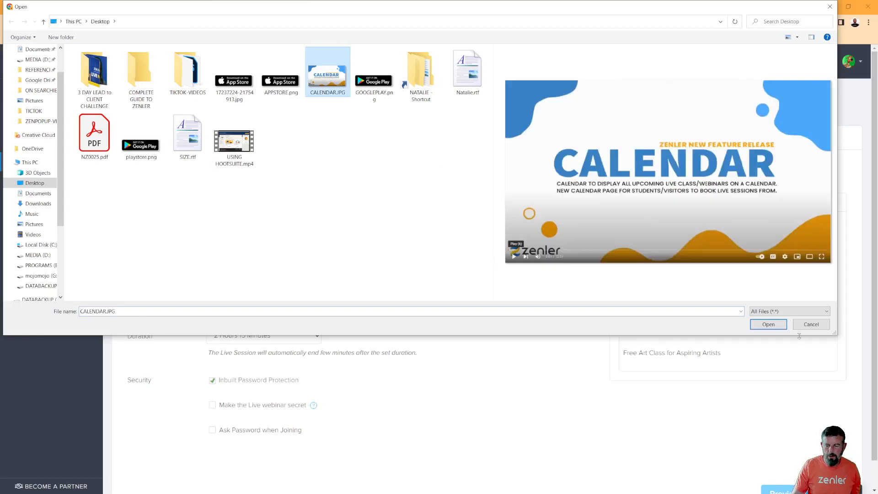
pyautogui.click(769, 324)
pyautogui.moveTo(461, 186); pyautogui.dragTo(430, 169)
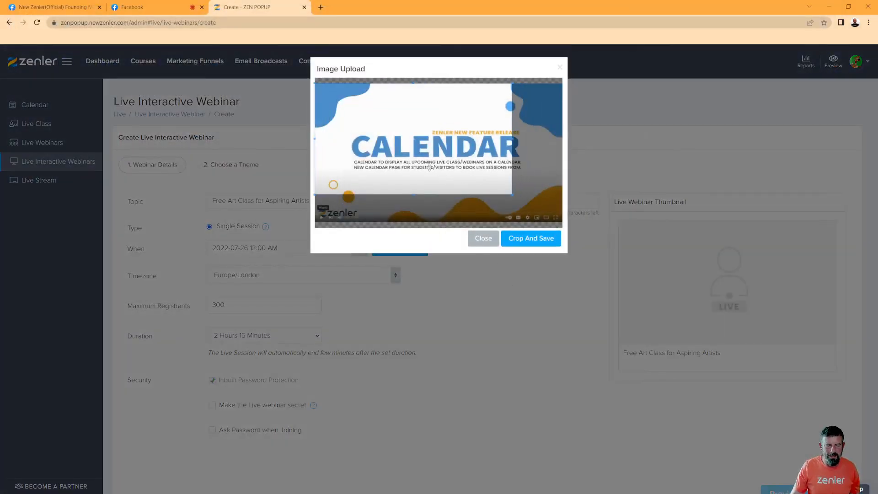
pyautogui.moveTo(511, 192); pyautogui.dragTo(567, 226)
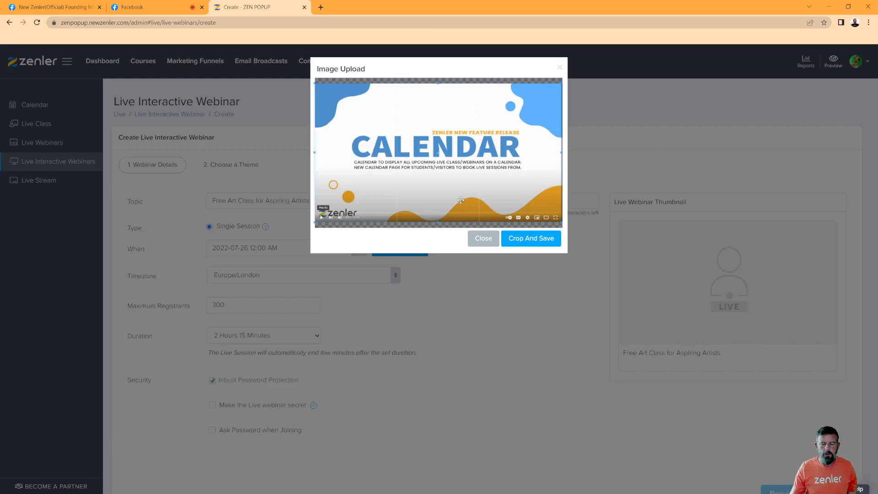
pyautogui.click(522, 239)
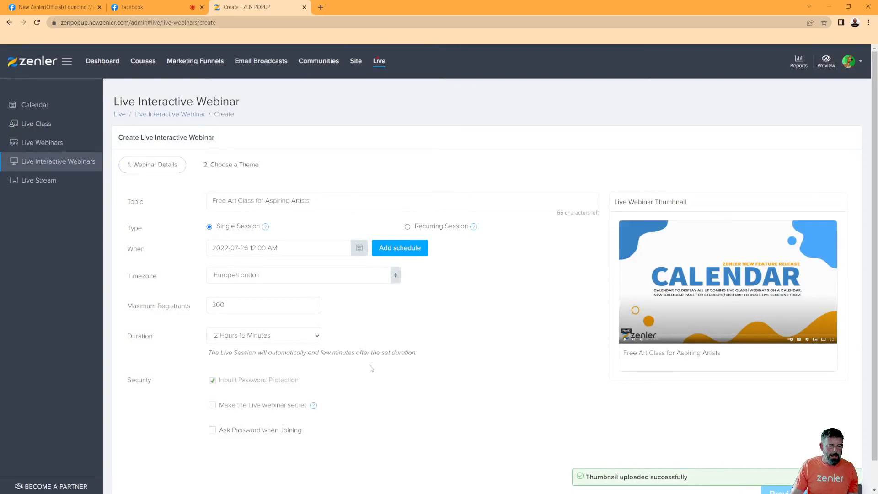
# Continue to the theme choice and create the webinar with the Classic theme
pyautogui.scroll(-1, 632, 353)
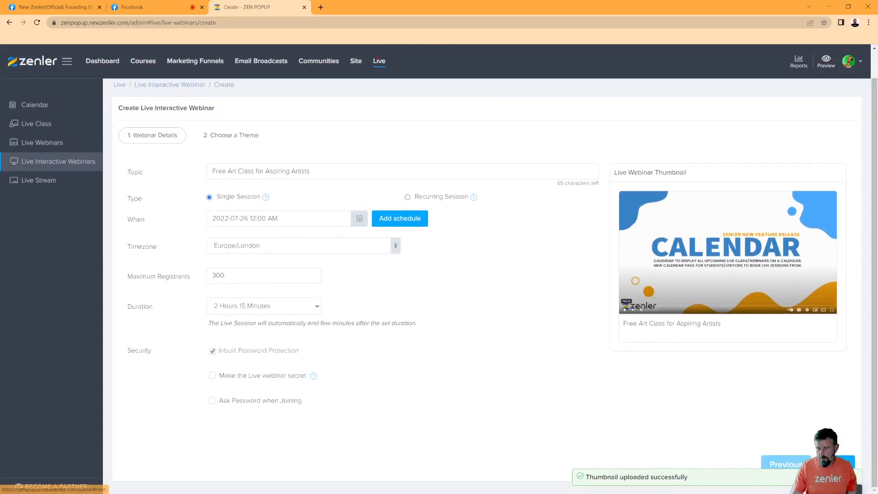
pyautogui.click(448, 352)
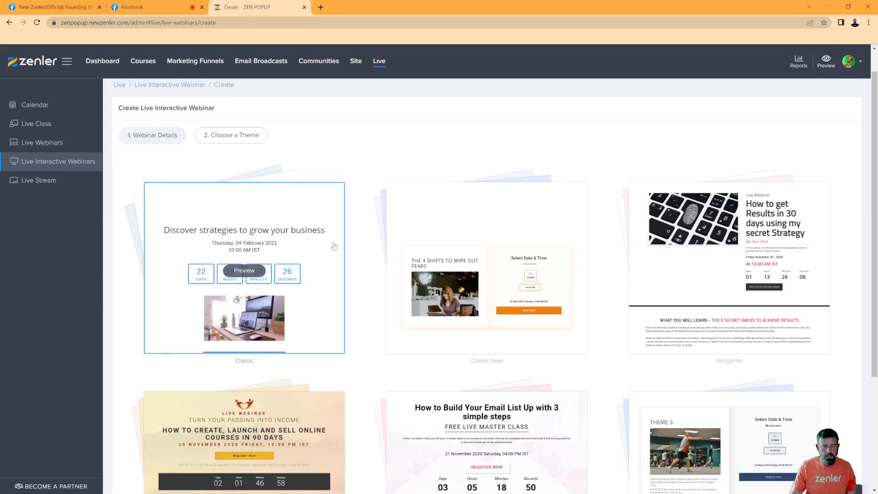
pyautogui.scroll(-1, 402, 279)
pyautogui.scroll(-3, 402, 279)
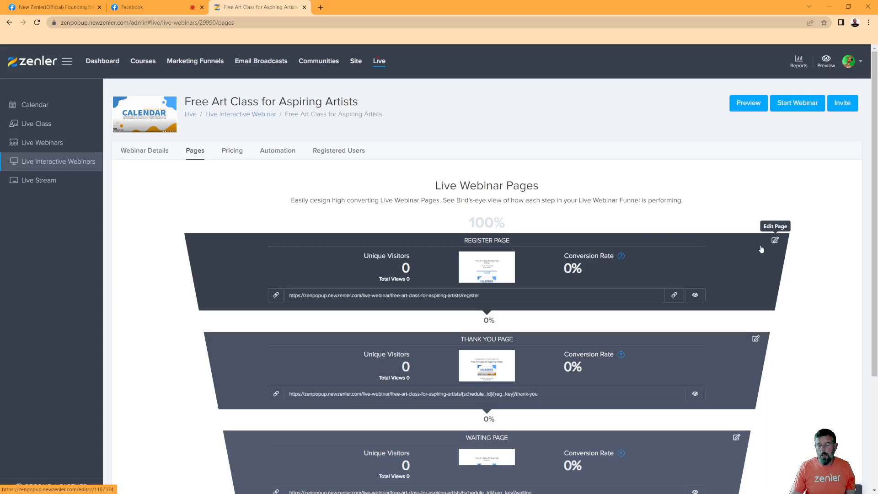
# Open the webinar's register page for editing and add an empty block with a 100% row above the webinar title
pyautogui.click(775, 241)
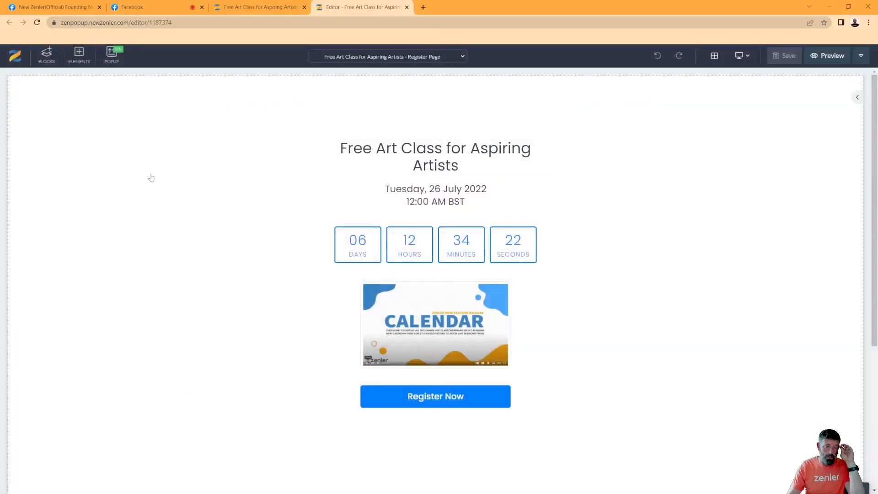
pyautogui.click(42, 58)
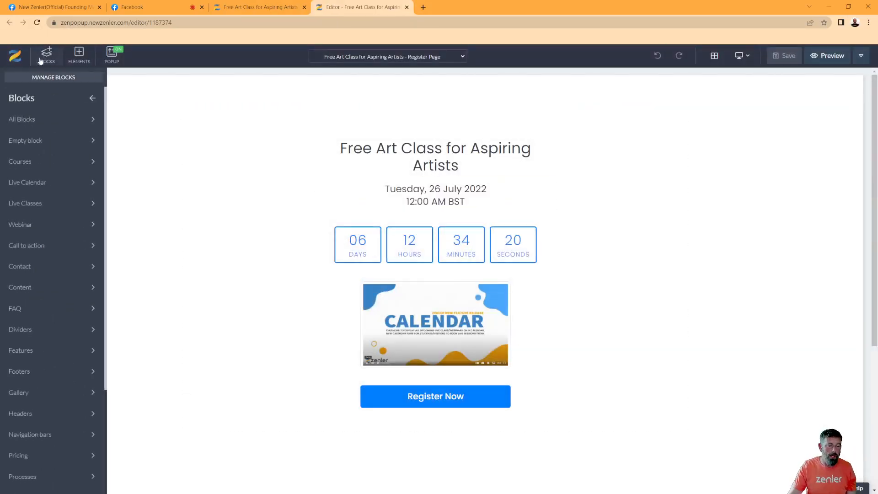
pyautogui.click(32, 141)
pyautogui.moveTo(46, 167); pyautogui.dragTo(482, 118)
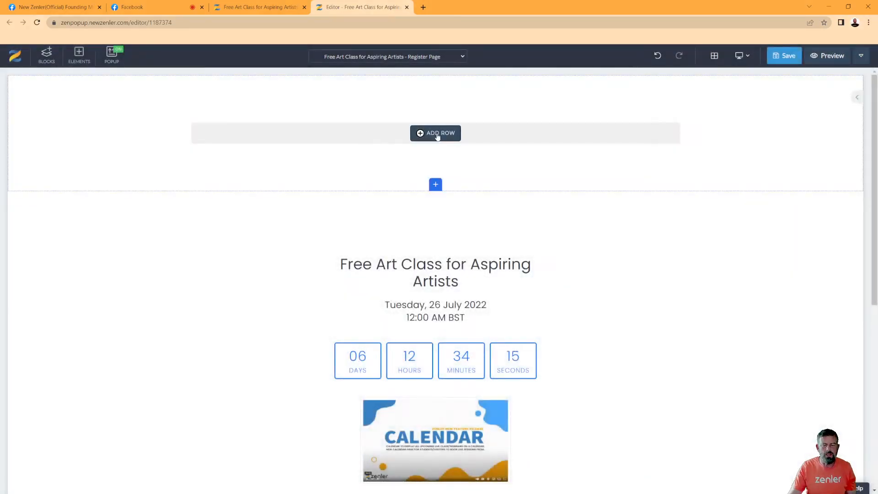
pyautogui.click(435, 132)
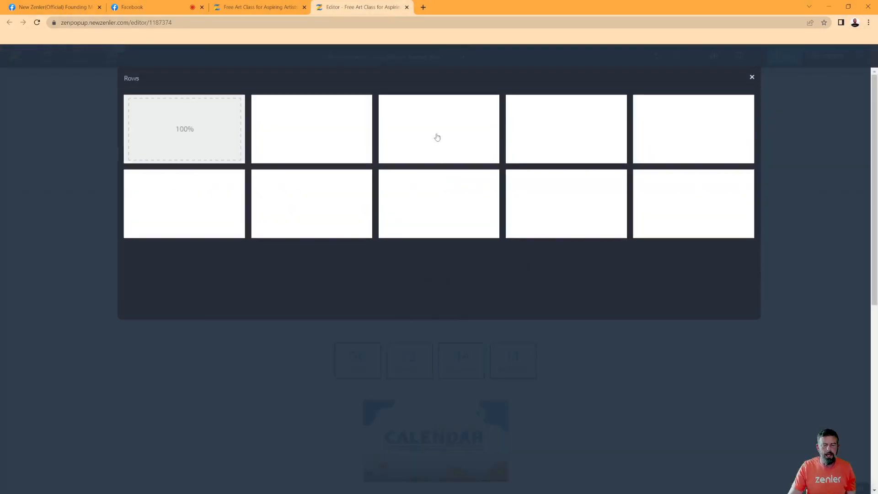
pyautogui.click(190, 139)
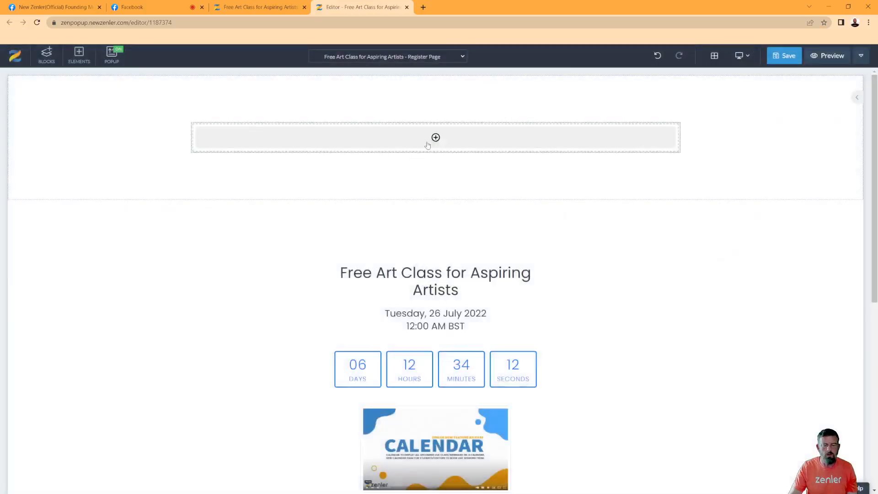
# Add a Heading 1 element reading "ITS FREE!!!" to the empty row and set its font size to 55 px
pyautogui.click(435, 138)
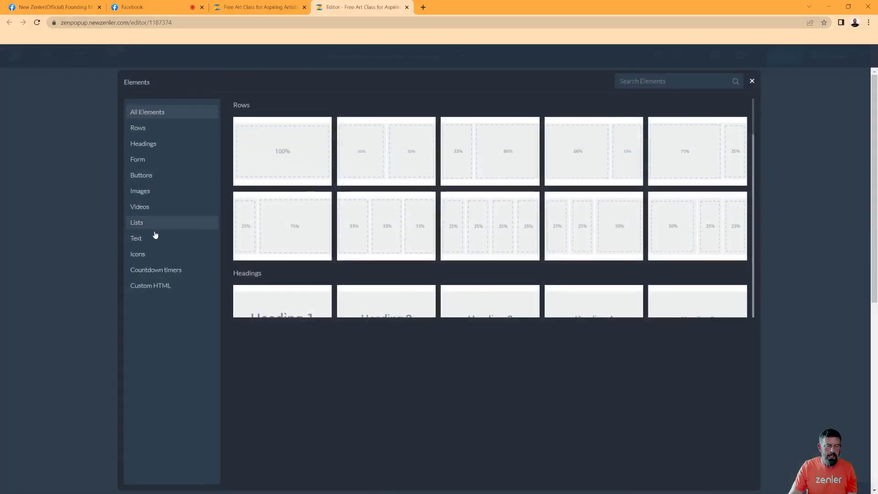
pyautogui.click(156, 145)
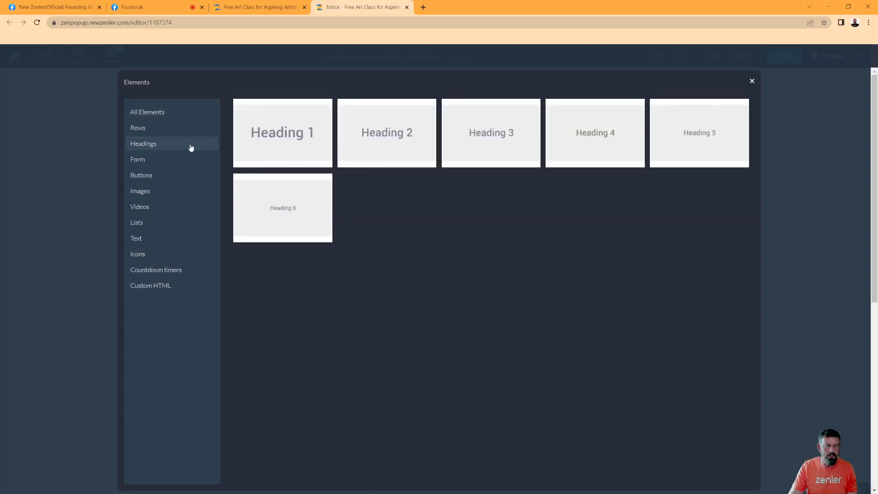
pyautogui.click(307, 142)
pyautogui.doubleClick(430, 141)
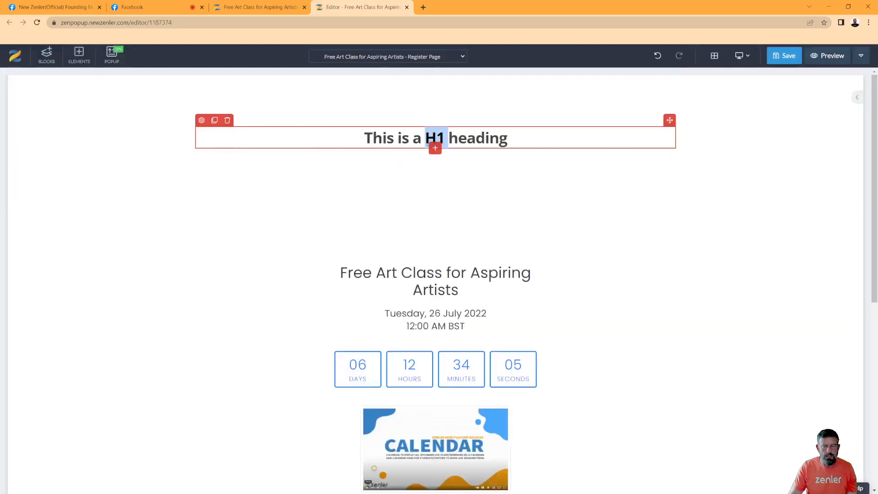
pyautogui.moveTo(508, 138); pyautogui.dragTo(290, 129)
pyautogui.press('BackSpace')
pyautogui.write('ITS FREE')
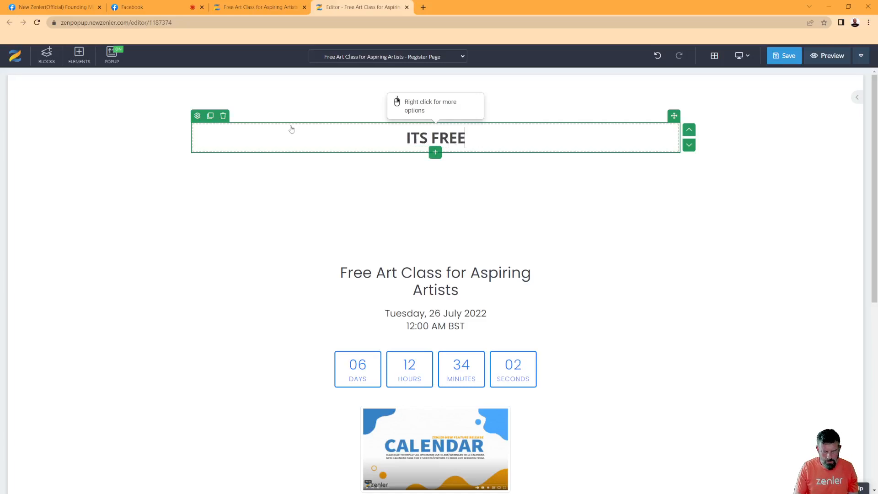
pyautogui.write('!!!')
pyautogui.moveTo(317, 131)
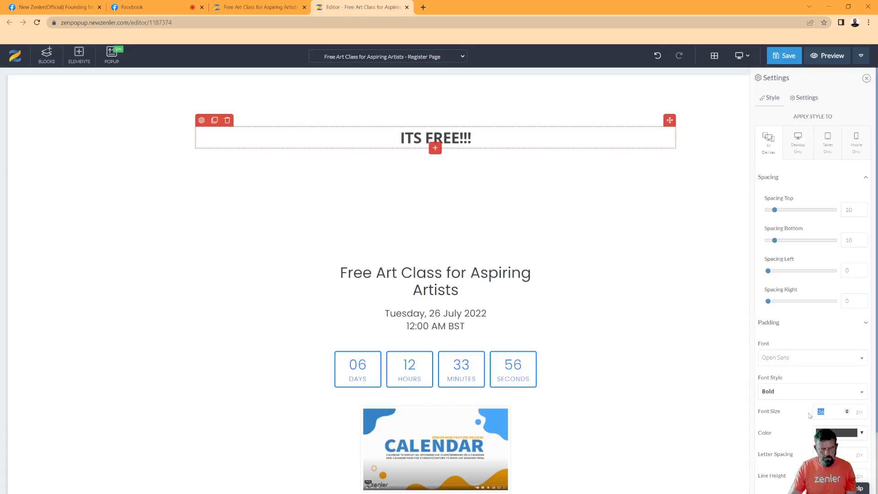
pyautogui.write('55')
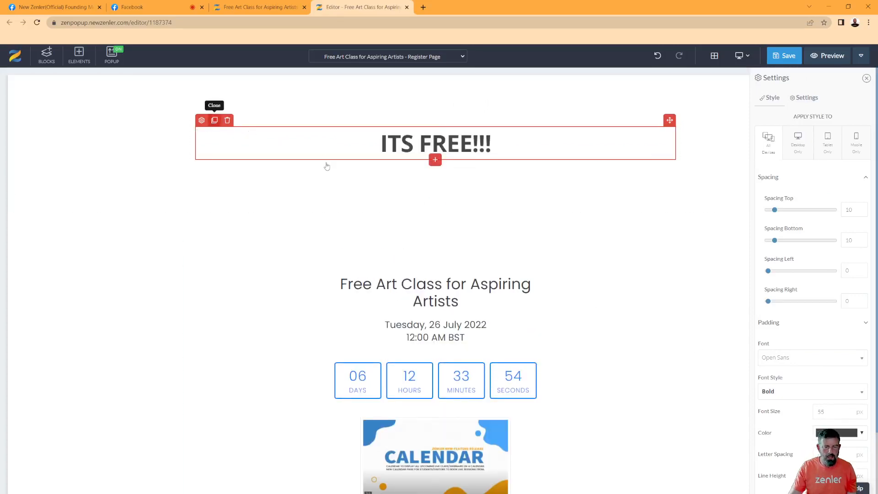
# Duplicate the "ITS FREE!!!" heading and change the copy's text to "REGISTER TODAY TO ENTER THE LIVE ARTIST WORKSHOP"
pyautogui.click(215, 120)
pyautogui.doubleClick(445, 195)
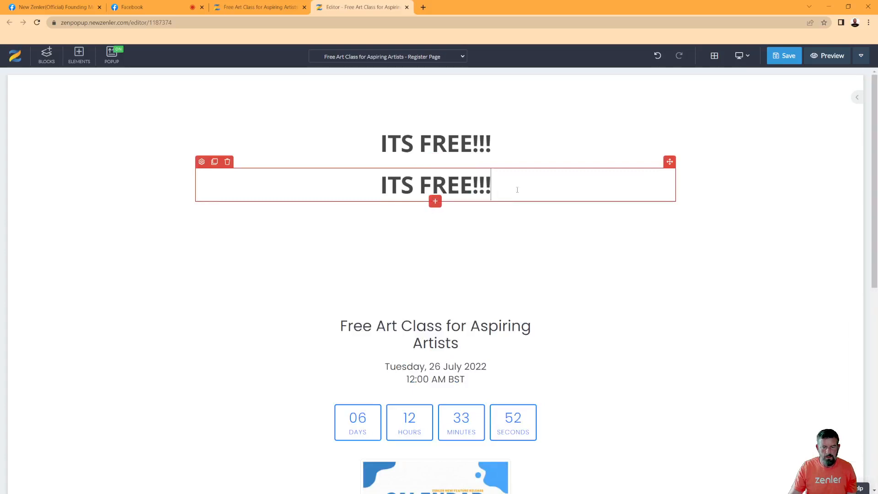
pyautogui.moveTo(506, 186); pyautogui.dragTo(298, 187)
pyautogui.write('RE')
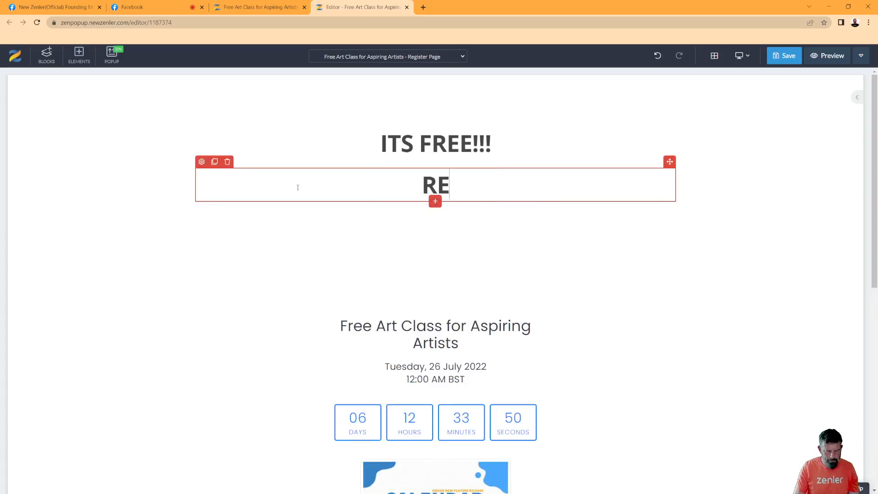
pyautogui.write('GISTER TOD')
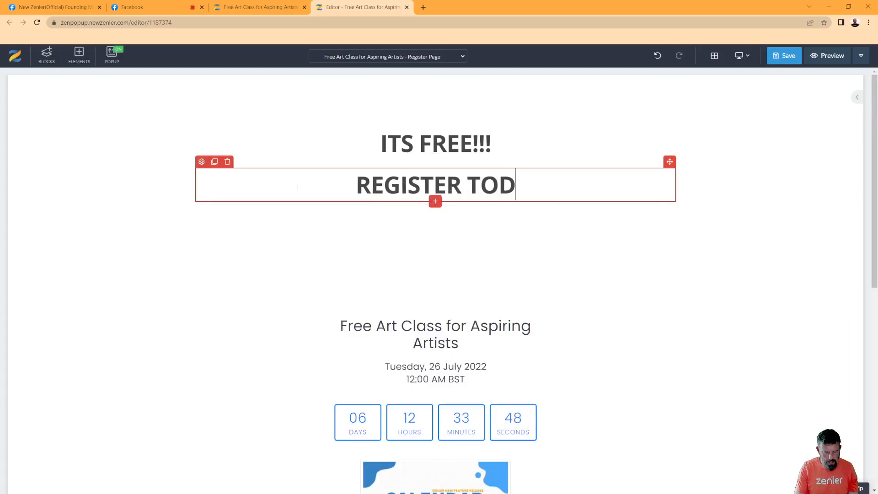
pyautogui.write('AY TO')
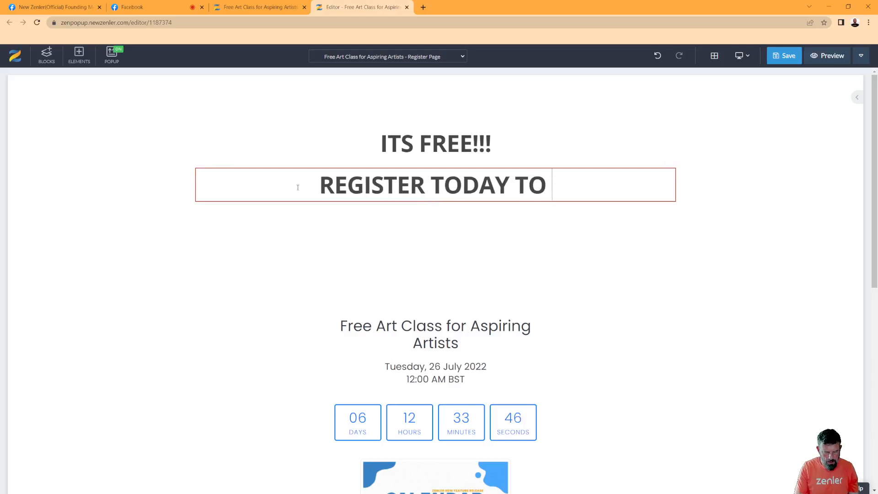
pyautogui.write(' ENTER THE LI')
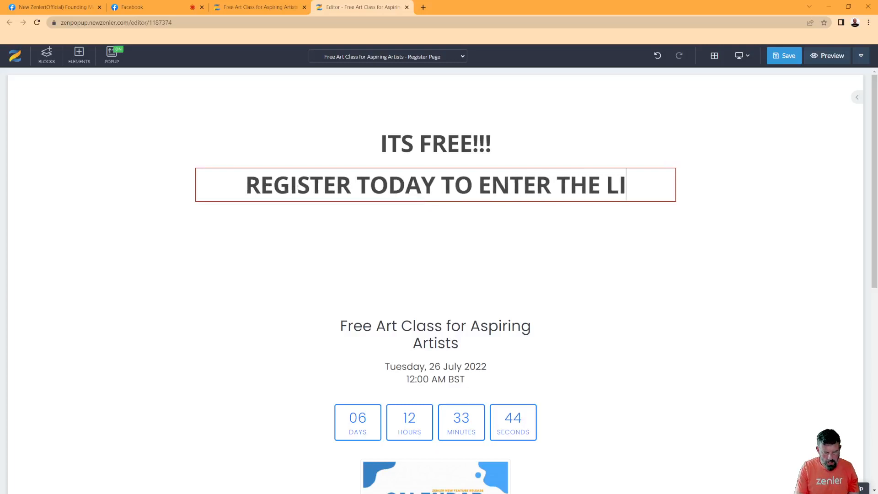
pyautogui.write('VE ART')
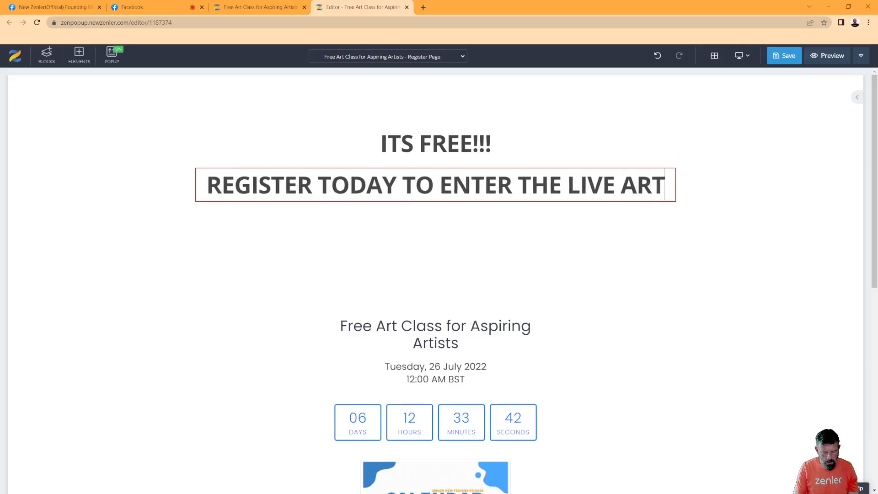
pyautogui.write('IST WORKSHOP')
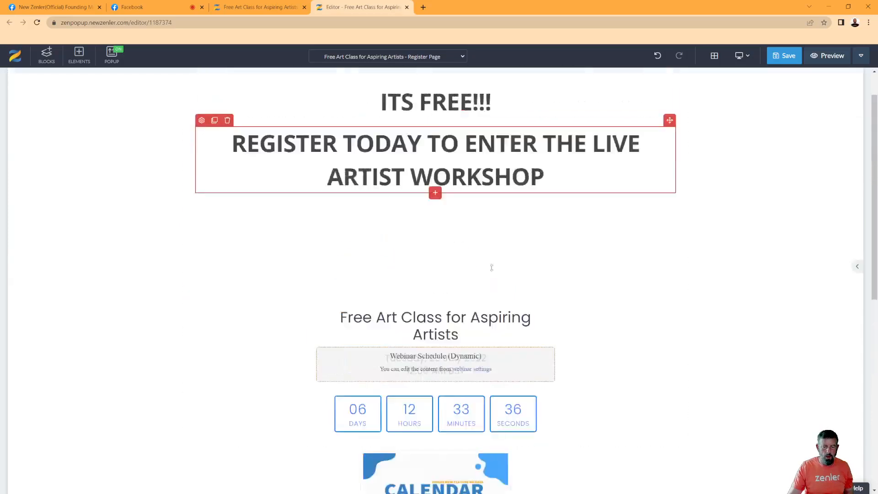
# Search the free images for "artist" and set the multicoloured painted face, uncropped, as the heading block's background image
pyautogui.click(92, 201)
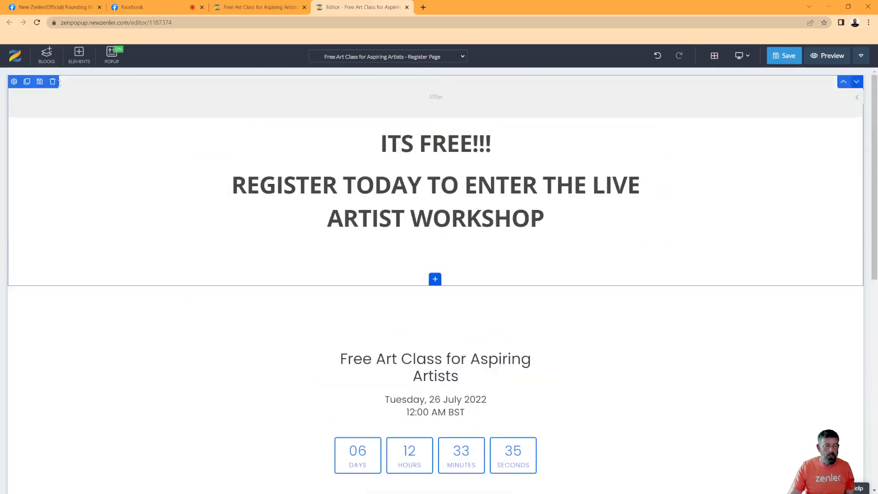
pyautogui.click(14, 82)
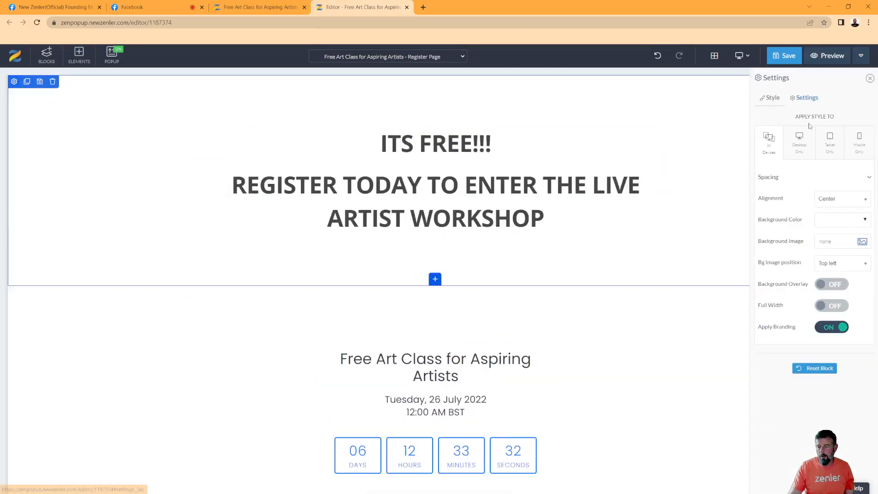
pyautogui.click(862, 242)
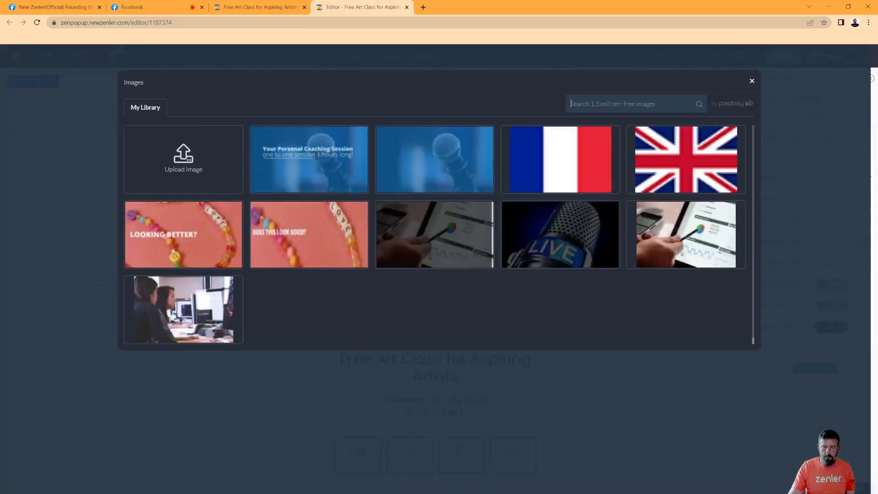
pyautogui.click(611, 103)
pyautogui.write('artis')
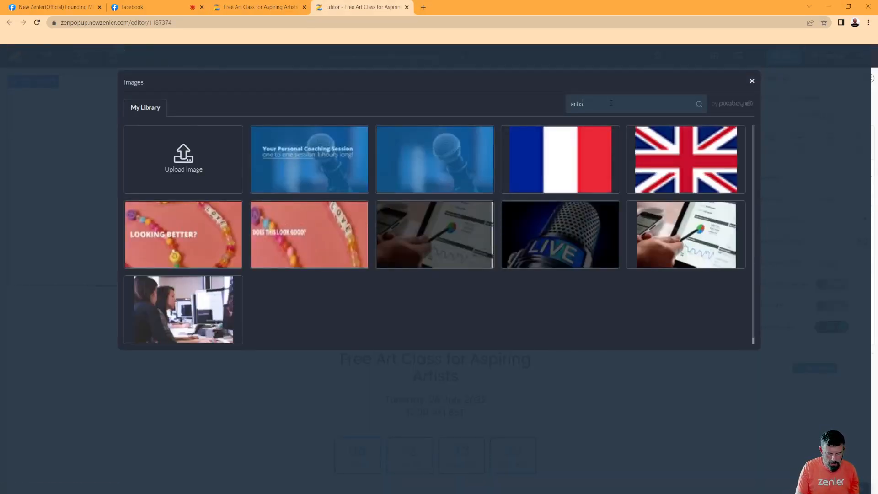
pyautogui.write('t')
pyautogui.press('Return')
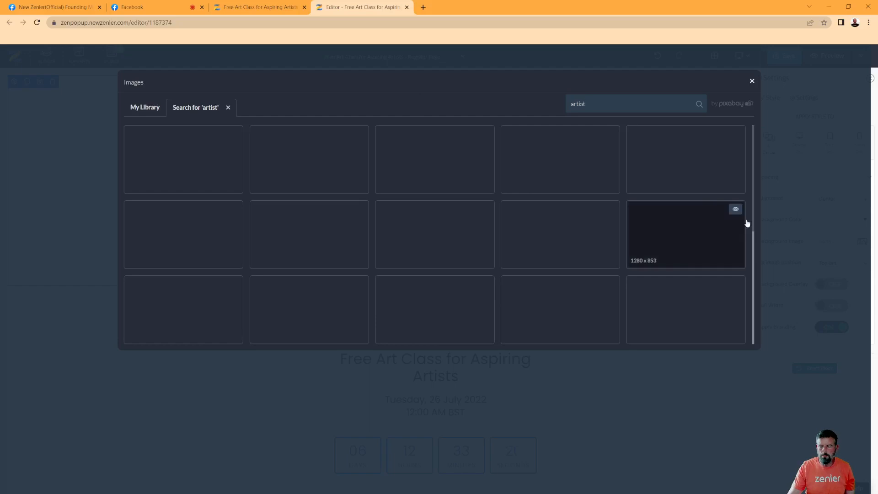
pyautogui.scroll(-1, 753, 229)
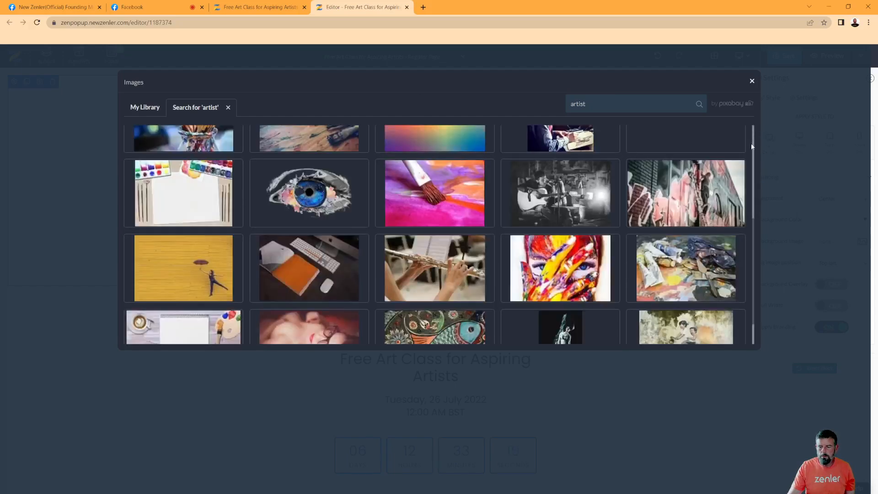
pyautogui.scroll(5, 653, 215)
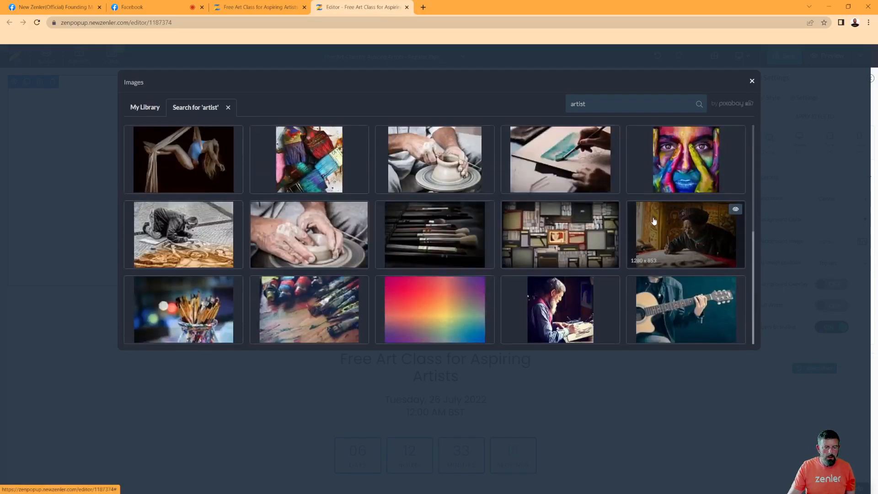
pyautogui.click(679, 159)
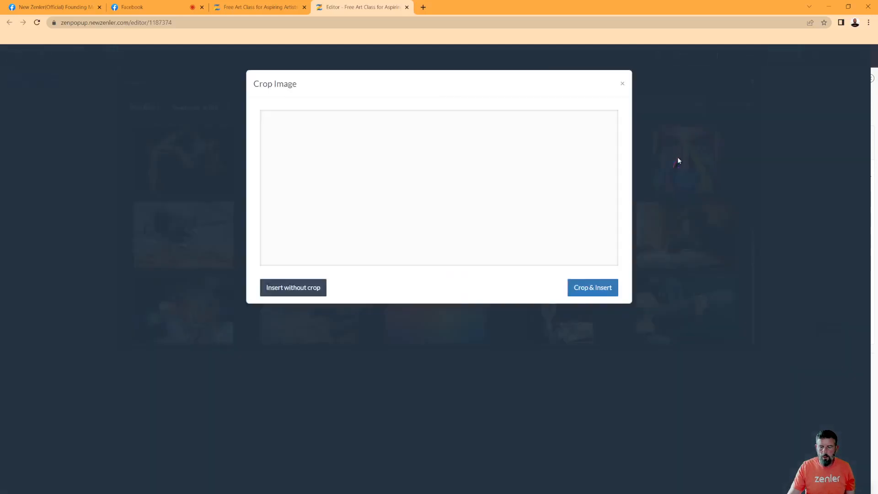
pyautogui.click(310, 289)
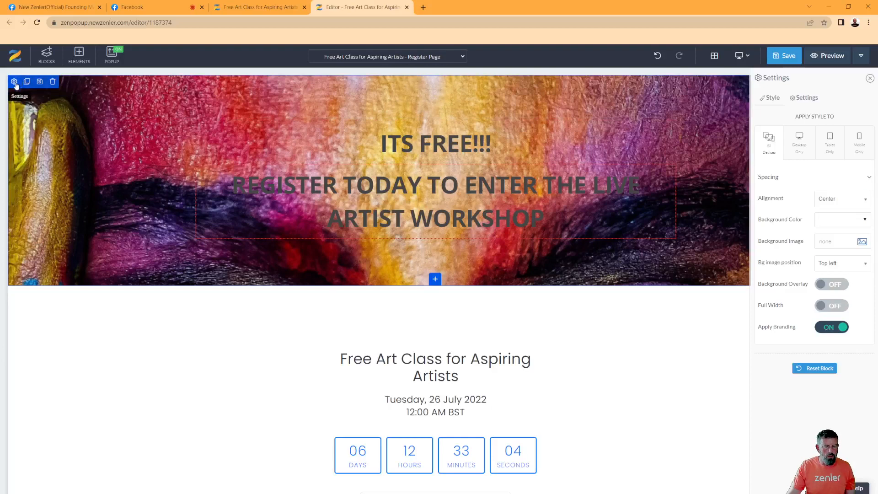
# Turn on the block's background overlay and set the overlay colour to black
pyautogui.click(838, 290)
pyautogui.click(865, 307)
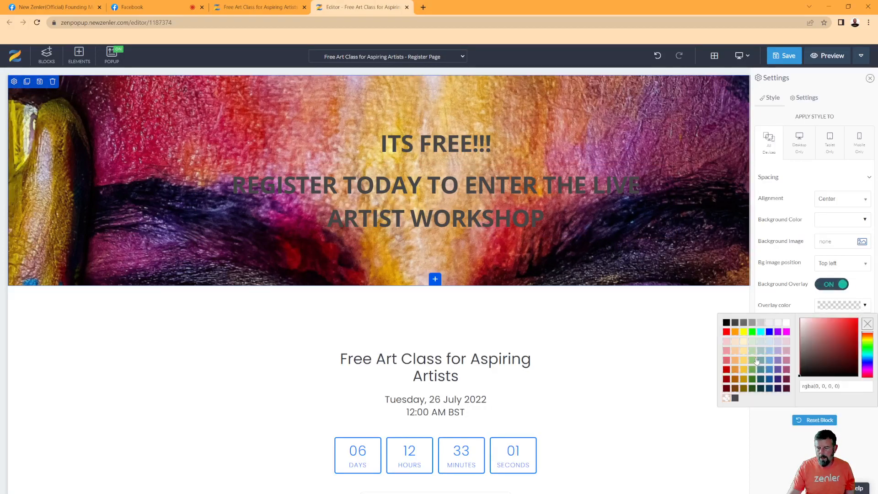
pyautogui.click(735, 322)
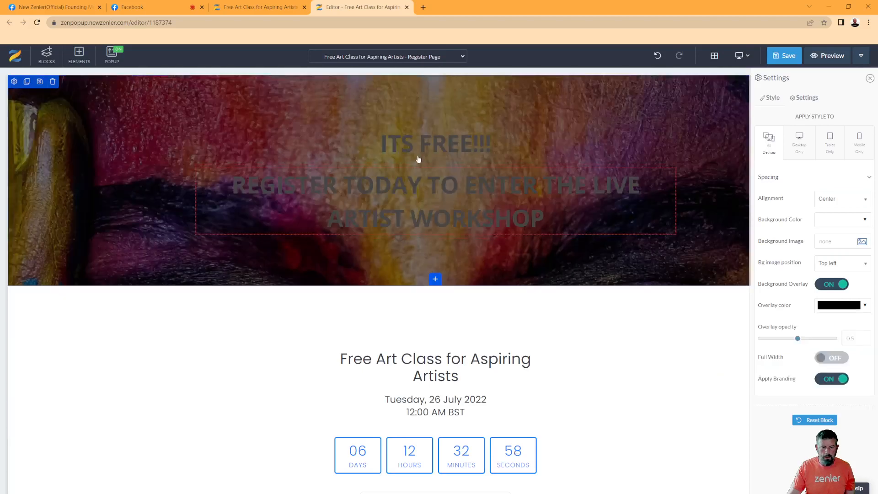
# Change the text colour of the "ITS FREE!!!" heading to white
pyautogui.click(202, 121)
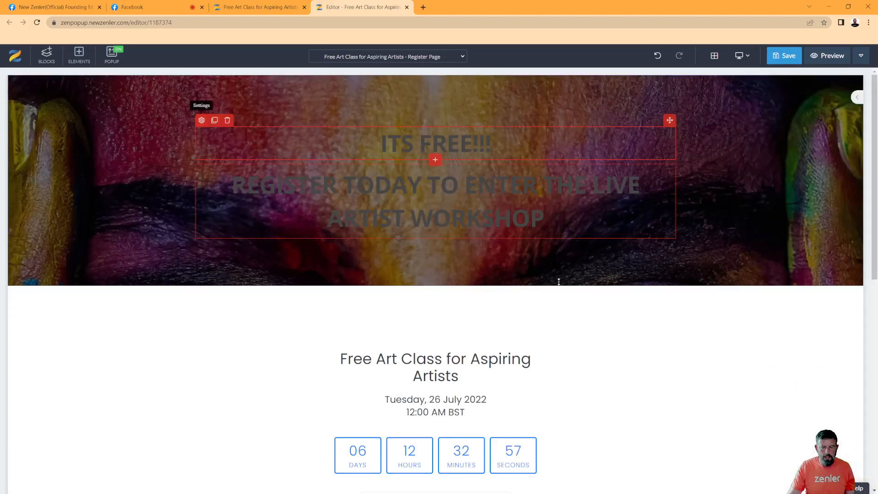
pyautogui.click(862, 434)
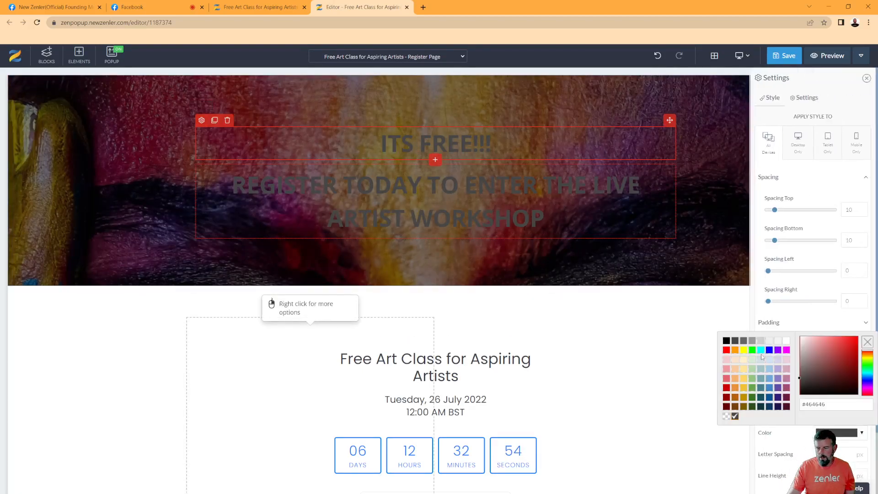
pyautogui.click(786, 342)
# Change the text colour of the "REGISTER TODAY" heading to light pink, #fbdcfa
pyautogui.click(451, 215)
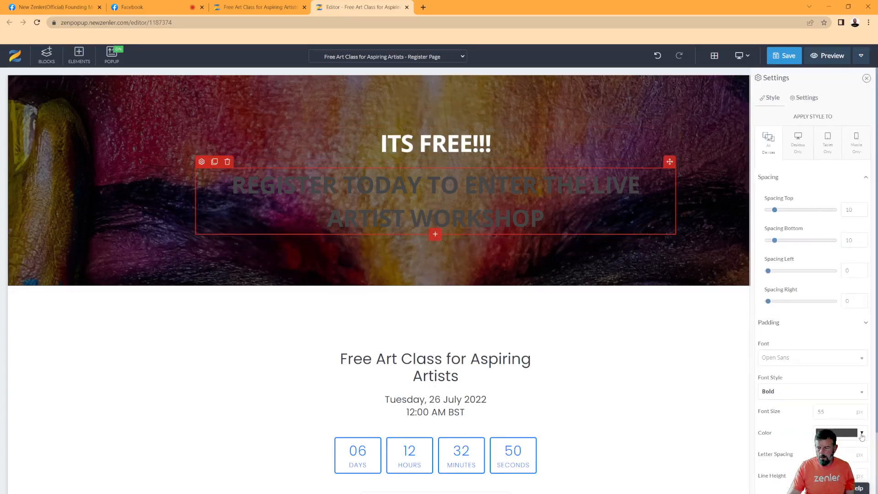
pyautogui.click(858, 433)
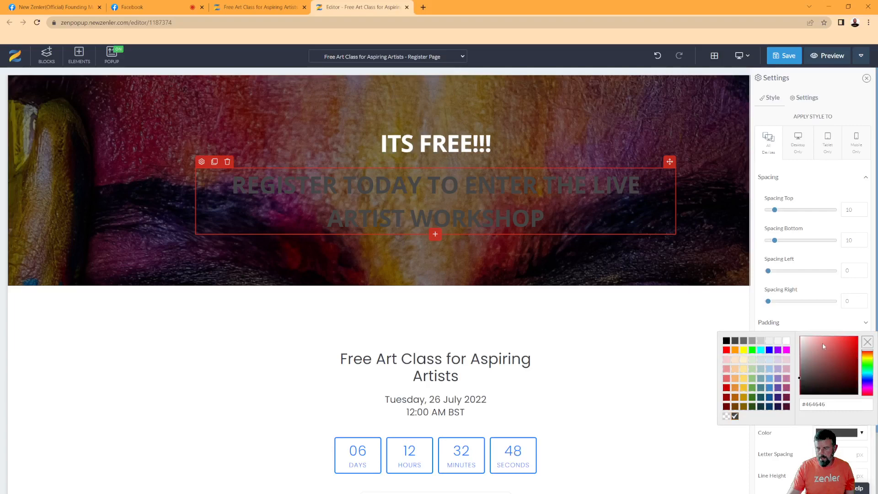
pyautogui.click(807, 339)
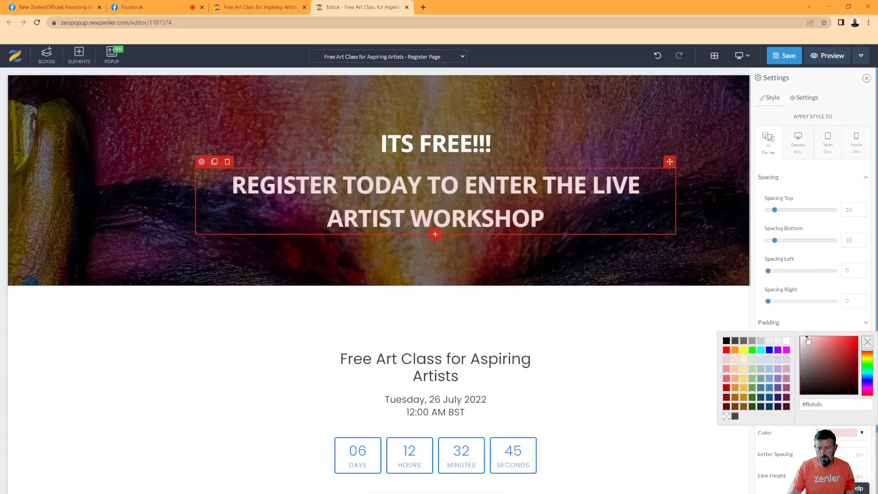
pyautogui.moveTo(864, 383); pyautogui.dragTo(868, 389)
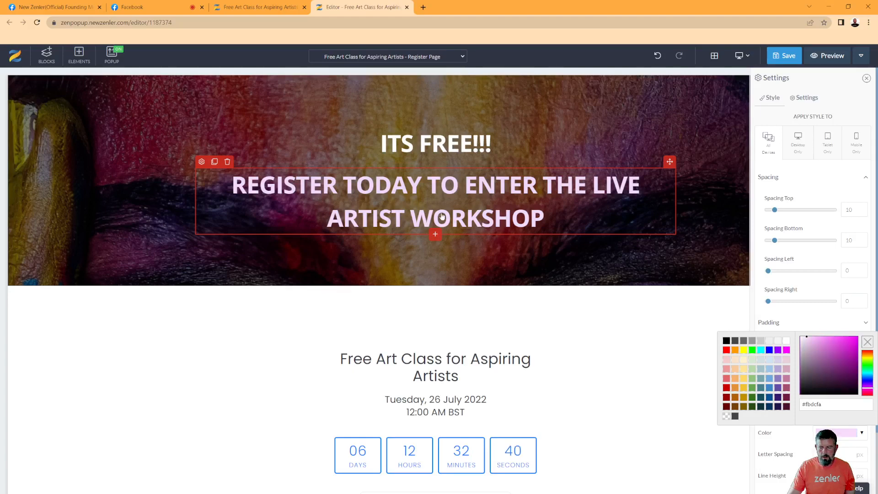
pyautogui.click(468, 210)
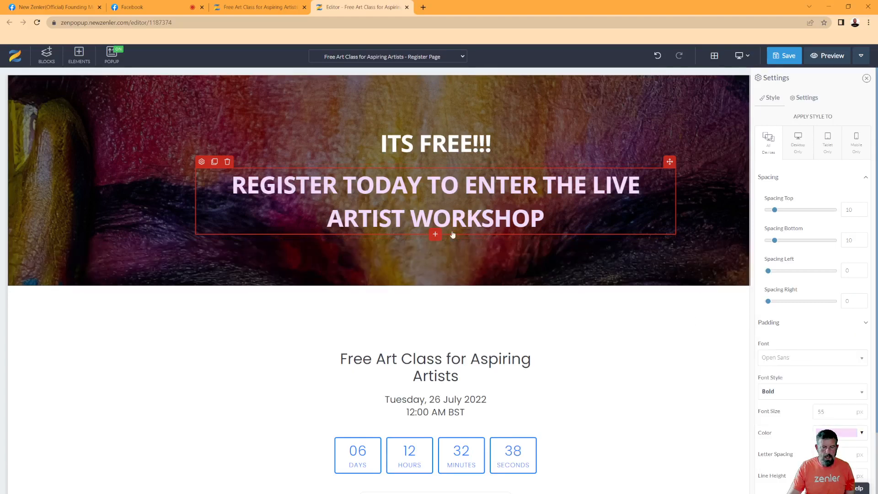
# Search the icon elements for "arrow", add a circled down arrow below the "REGISTER TODAY" heading and select it
pyautogui.click(435, 234)
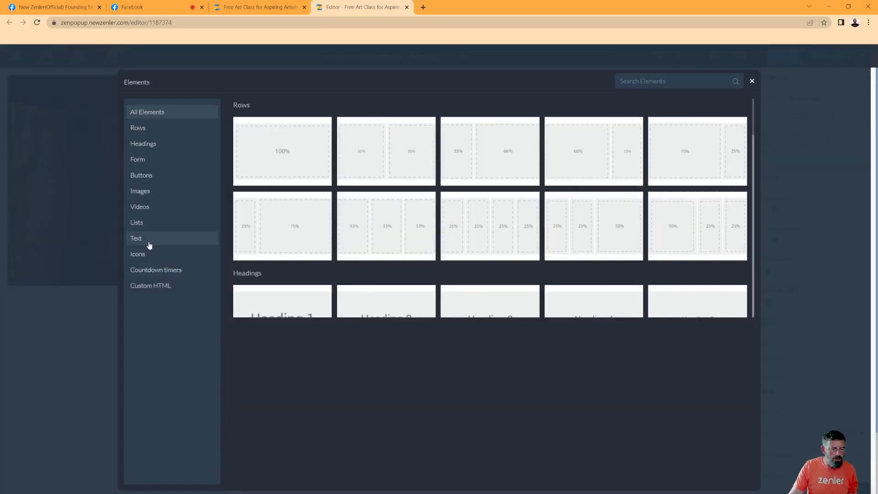
pyautogui.click(222, 259)
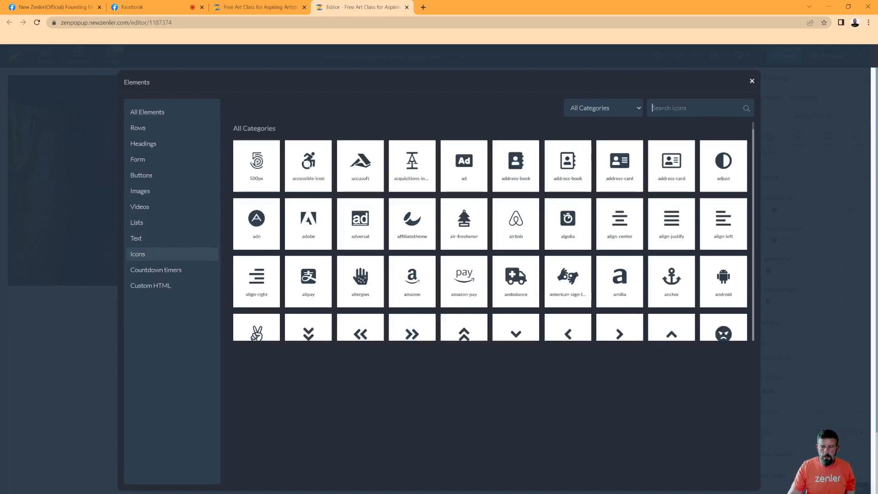
pyautogui.click(670, 106)
pyautogui.write('arrow')
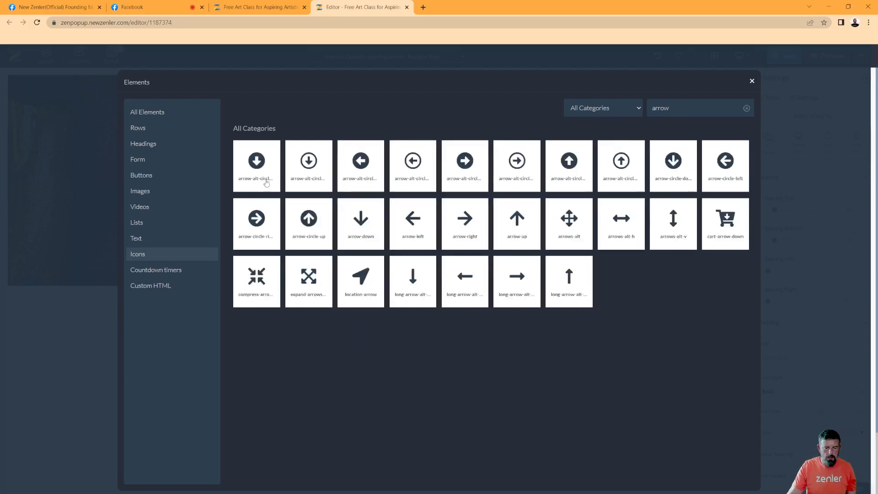
pyautogui.click(293, 179)
pyautogui.click(437, 255)
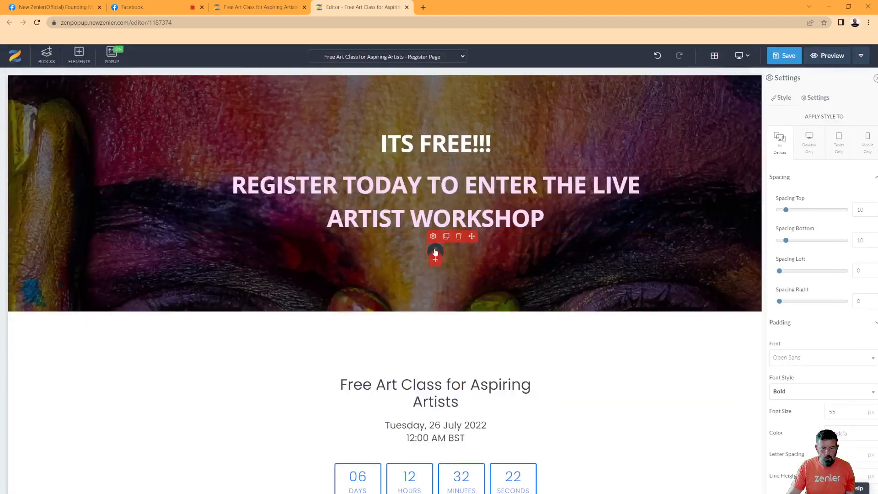
# Set the down arrow icon's size to 65 px and its colour to white
pyautogui.click(432, 236)
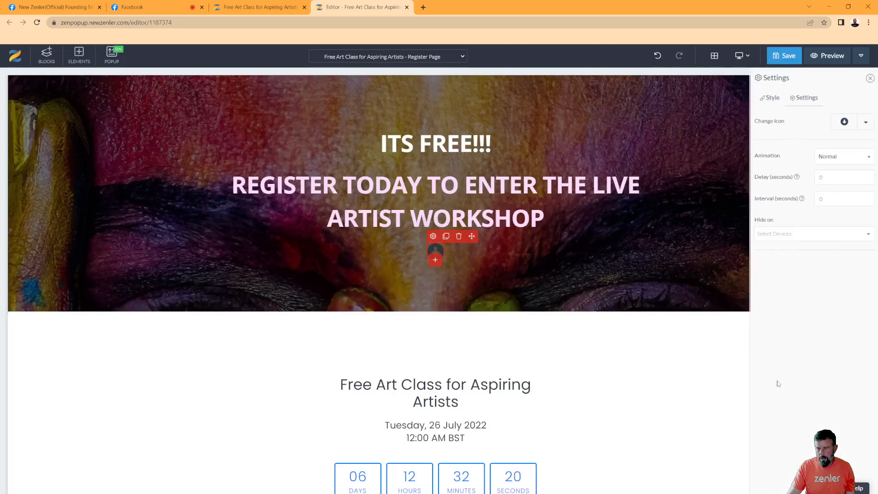
pyautogui.click(778, 101)
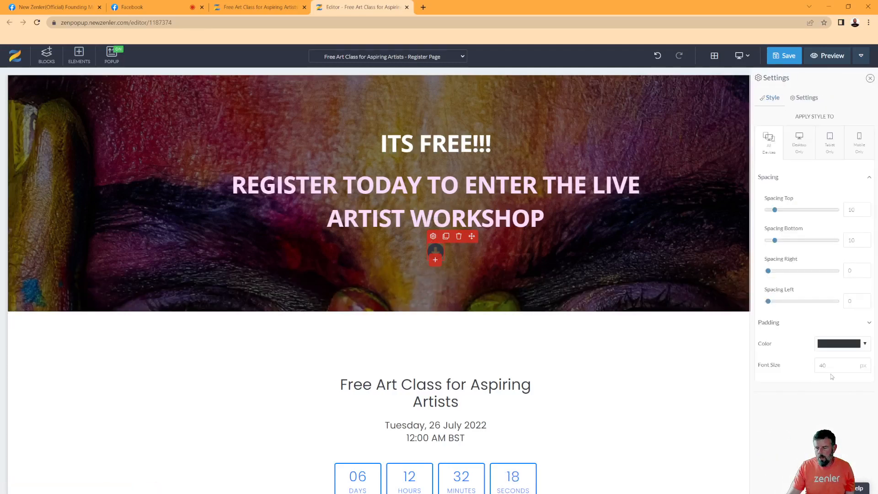
pyautogui.moveTo(827, 366); pyautogui.dragTo(816, 366)
pyautogui.write('65')
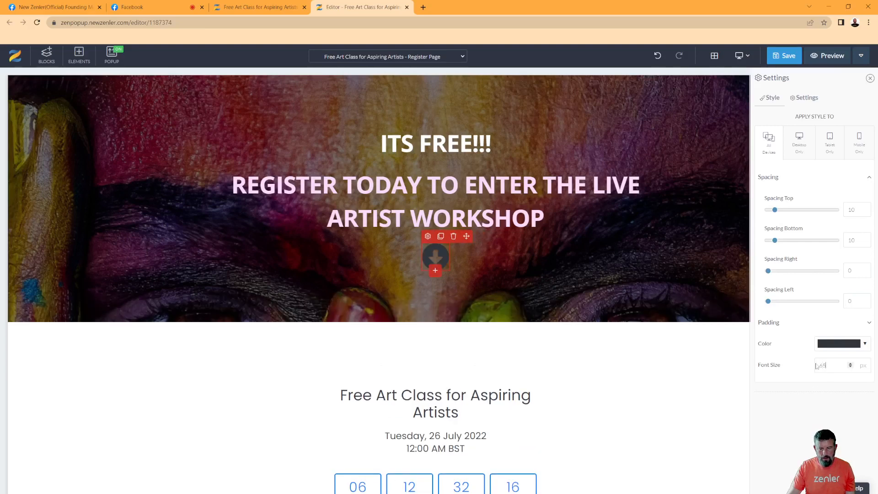
pyautogui.click(865, 345)
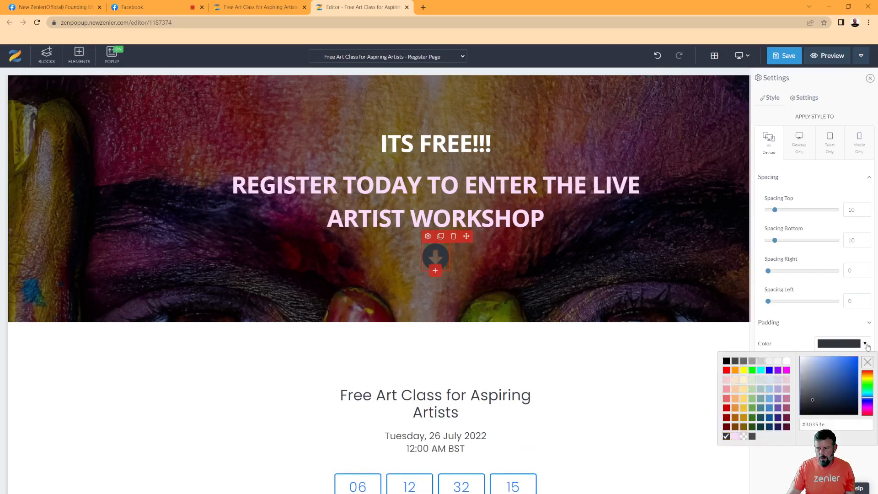
pyautogui.click(786, 361)
# Set the "REGISTER TODAY" heading's font size to 40 px and its font style to Regular
pyautogui.click(203, 172)
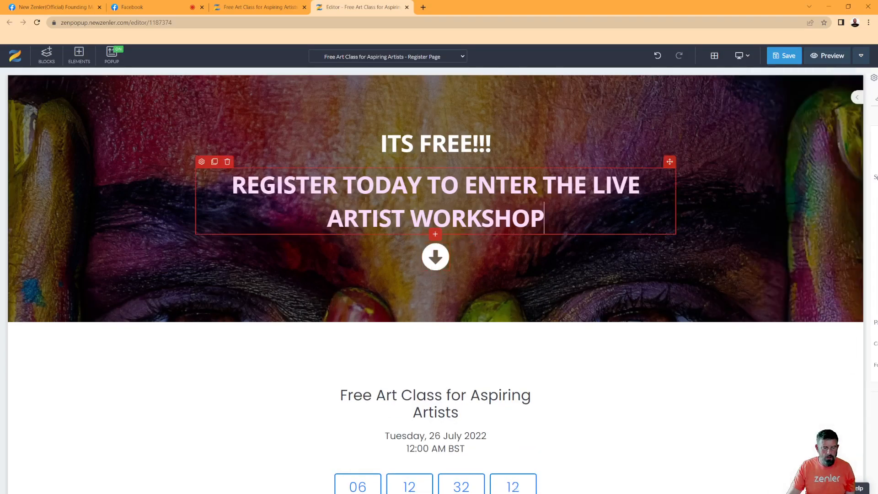
pyautogui.click(201, 162)
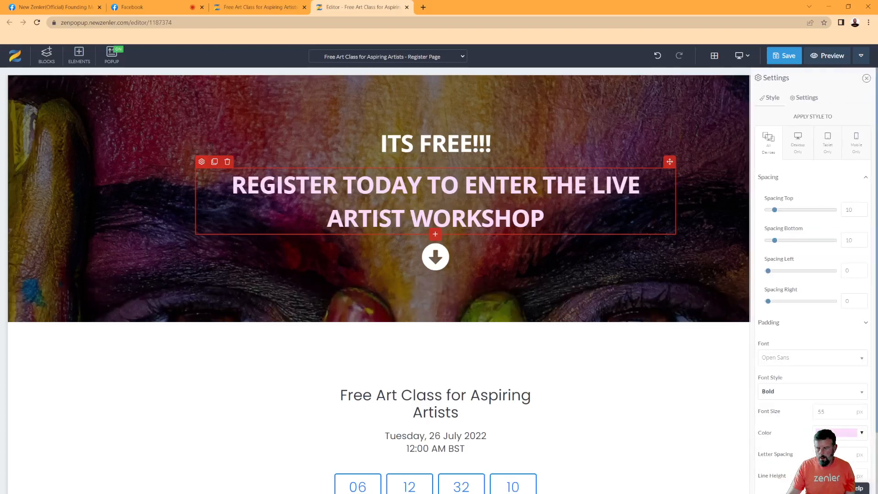
pyautogui.moveTo(830, 410); pyautogui.dragTo(814, 413)
pyautogui.write('40')
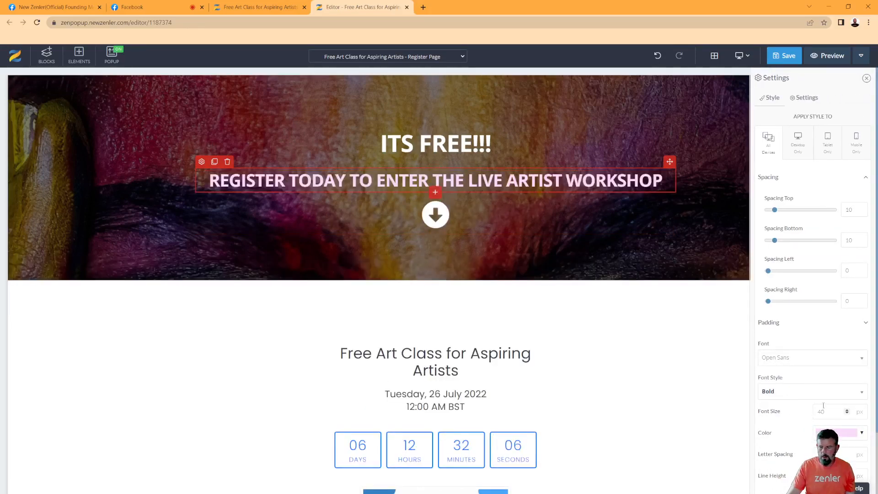
pyautogui.click(795, 400)
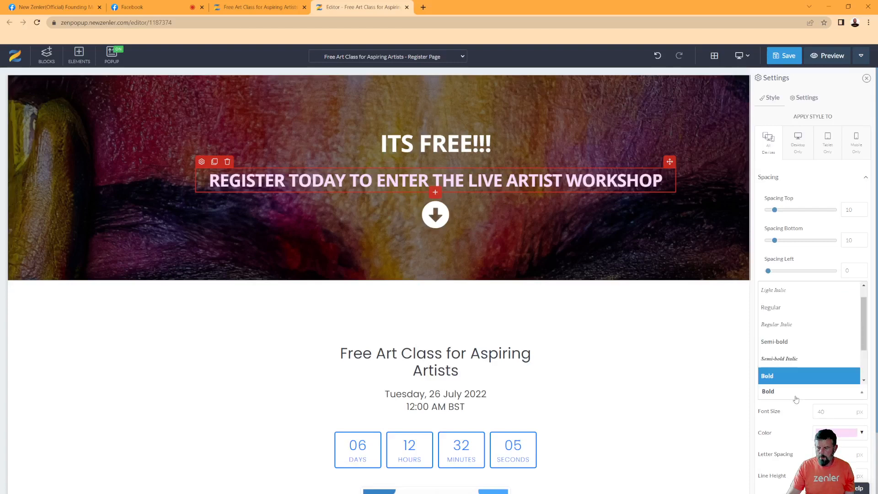
pyautogui.click(783, 306)
# Enlarge the banner block's spacing below and above its content and set its background image position to Top center
pyautogui.click(210, 273)
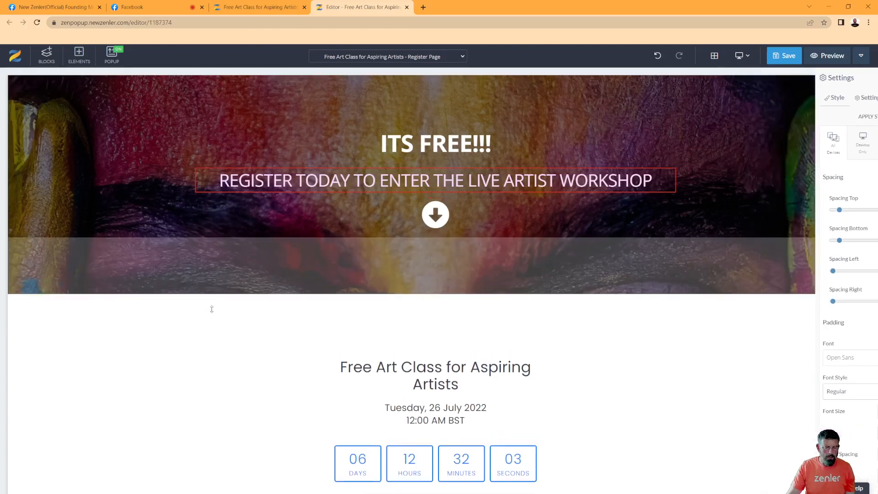
pyautogui.moveTo(135, 124); pyautogui.dragTo(135, 148)
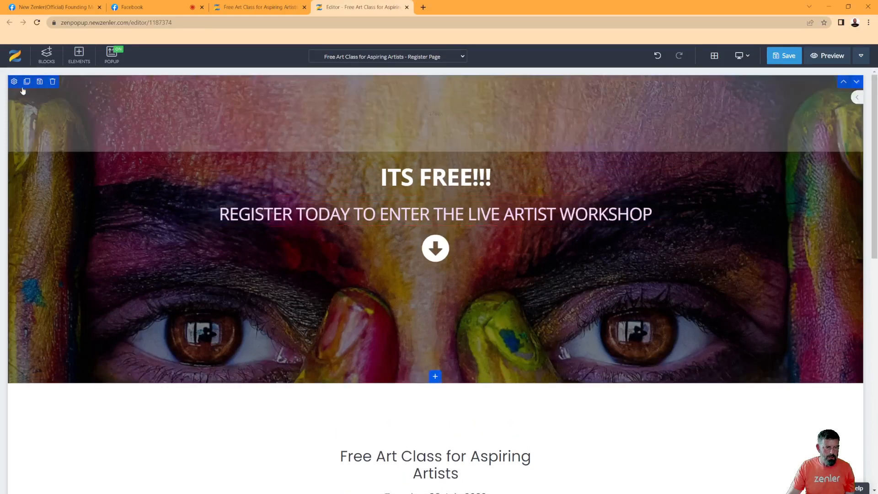
pyautogui.click(14, 81)
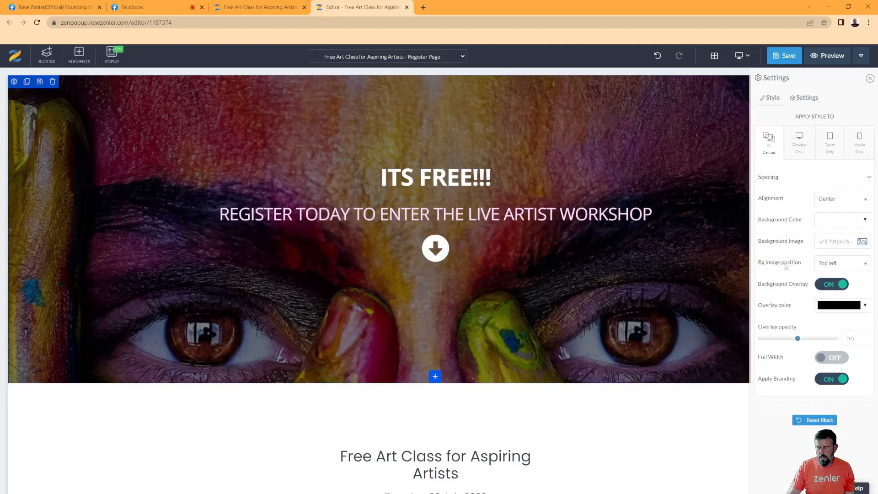
pyautogui.click(869, 267)
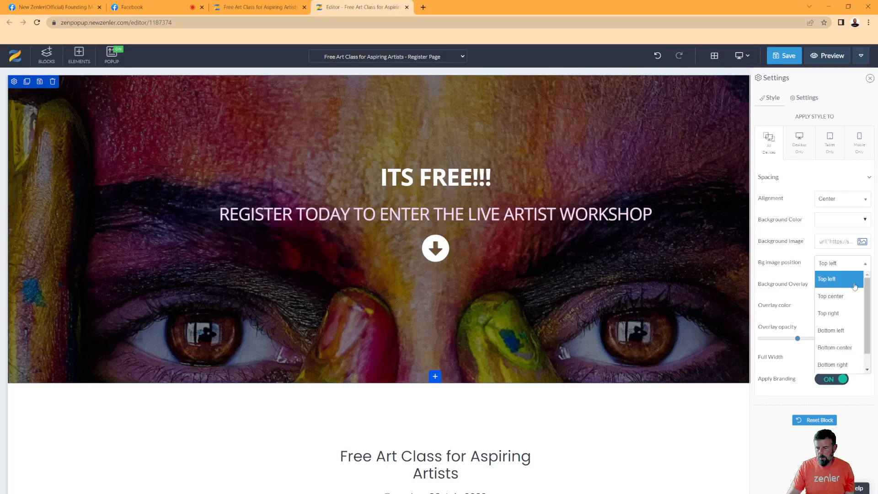
pyautogui.click(841, 295)
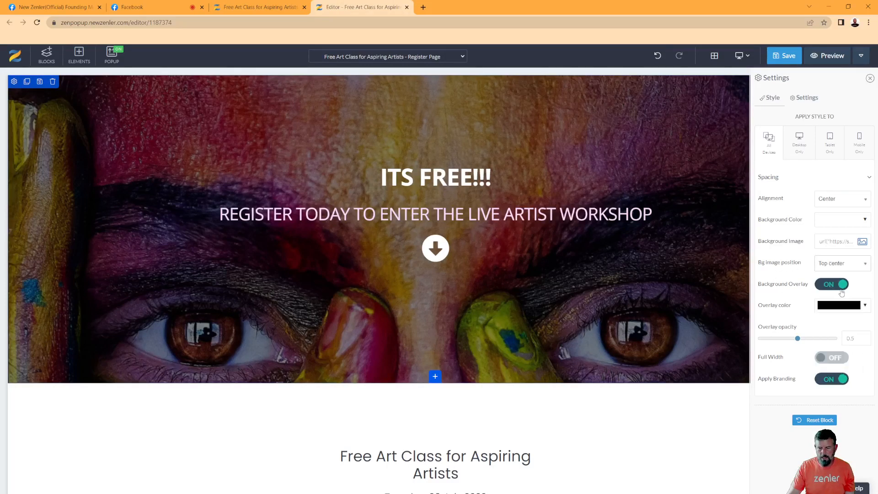
# Try the banner's background image at Bottom center and Top center, and settle on Center center
pyautogui.click(863, 269)
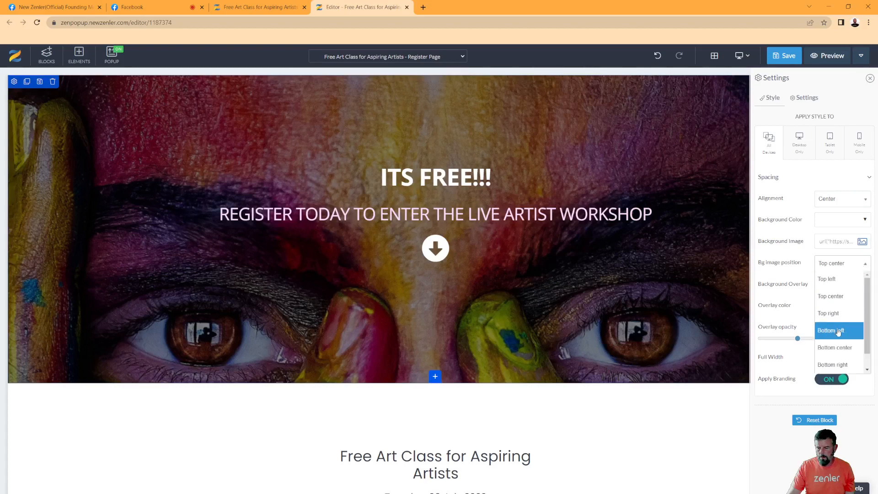
pyautogui.click(836, 348)
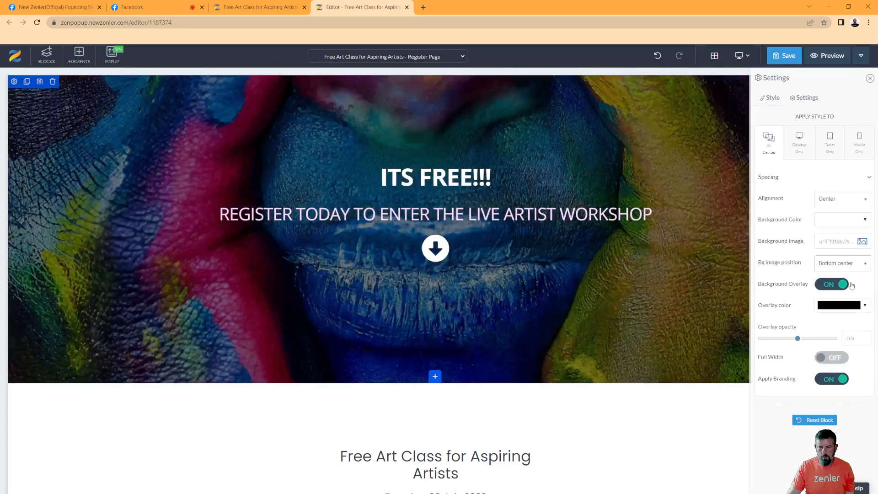
pyautogui.click(866, 265)
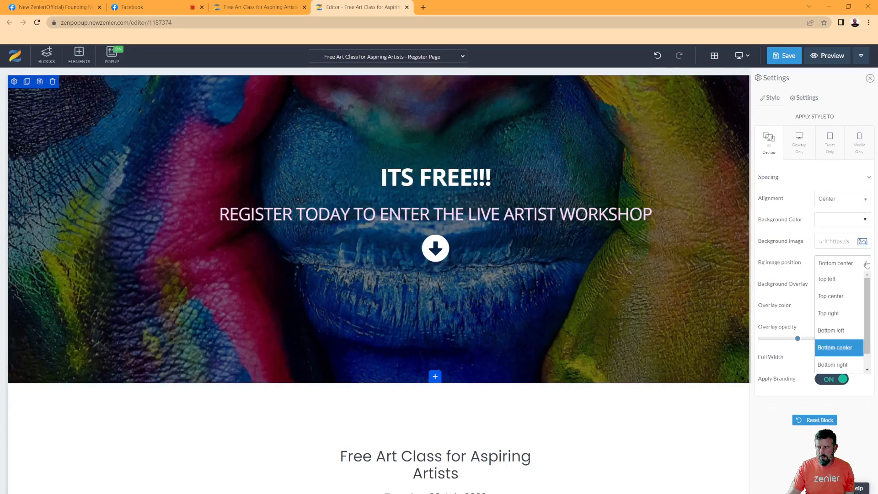
pyautogui.click(844, 298)
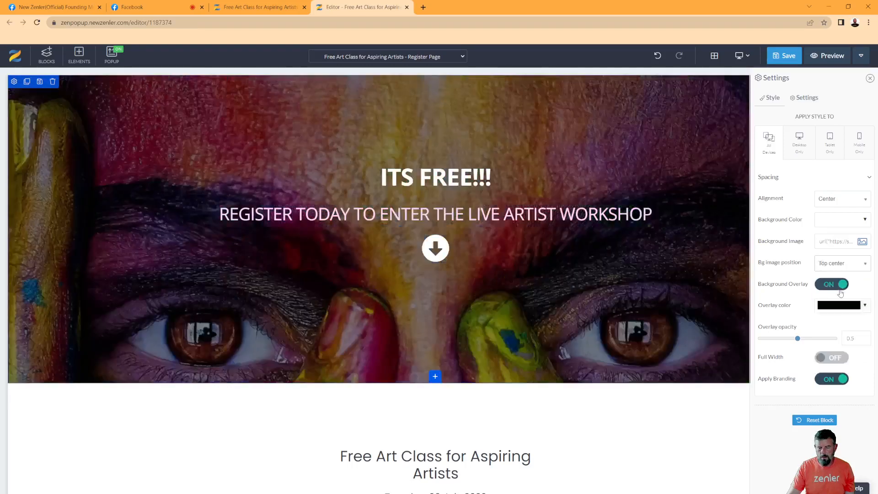
pyautogui.click(862, 269)
pyautogui.scroll(-1, 837, 302)
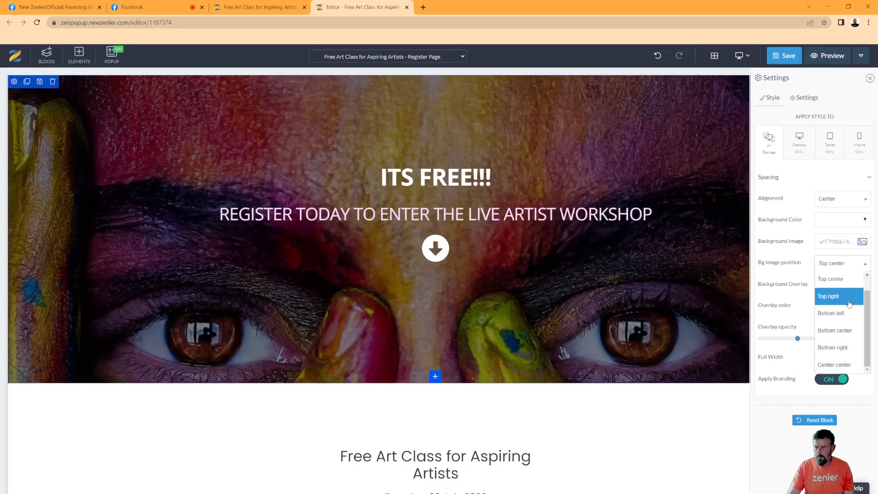
pyautogui.click(835, 364)
pyautogui.click(832, 356)
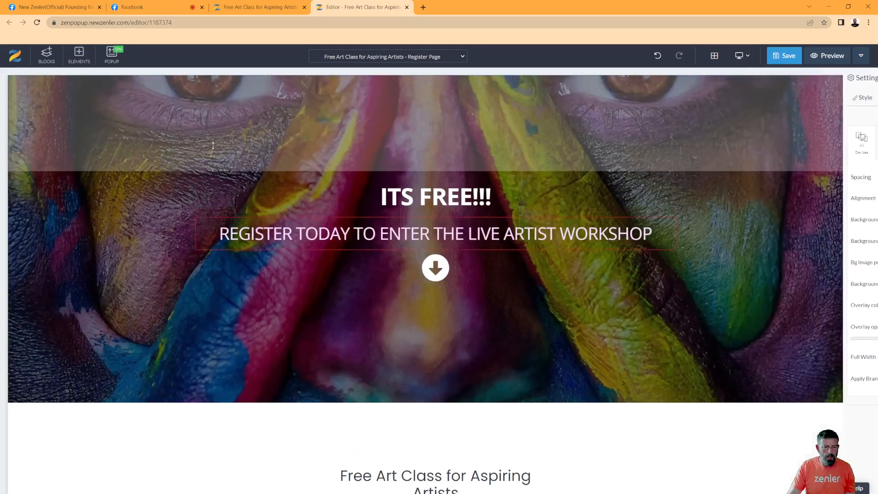
# Enlarge the banner block's spacing below the arrow icon and reduce the spacing above the "ITS FREE!!!" heading
pyautogui.scroll(-2, 192, 229)
pyautogui.moveTo(174, 297); pyautogui.dragTo(183, 419)
pyautogui.scroll(-8, 185, 424)
pyautogui.scroll(-3, 192, 329)
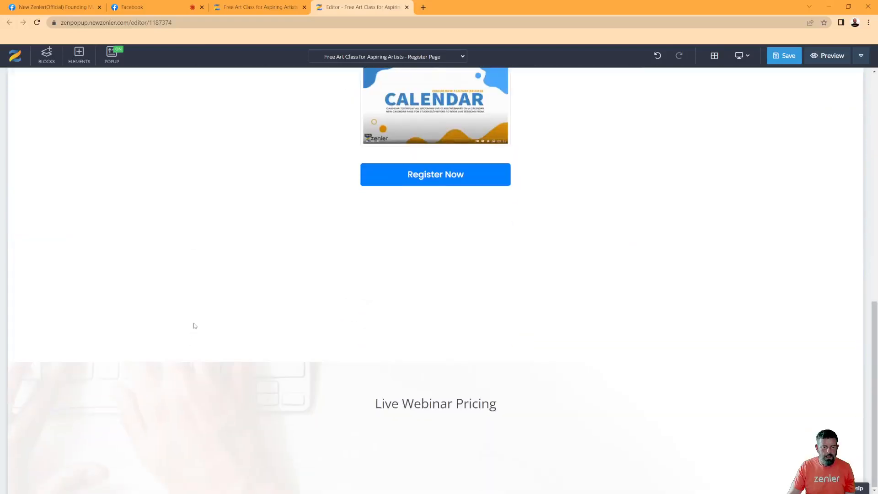
pyautogui.scroll(10, 237, 255)
pyautogui.moveTo(217, 255); pyautogui.dragTo(125, 385)
pyautogui.moveTo(142, 314); pyautogui.dragTo(329, 321)
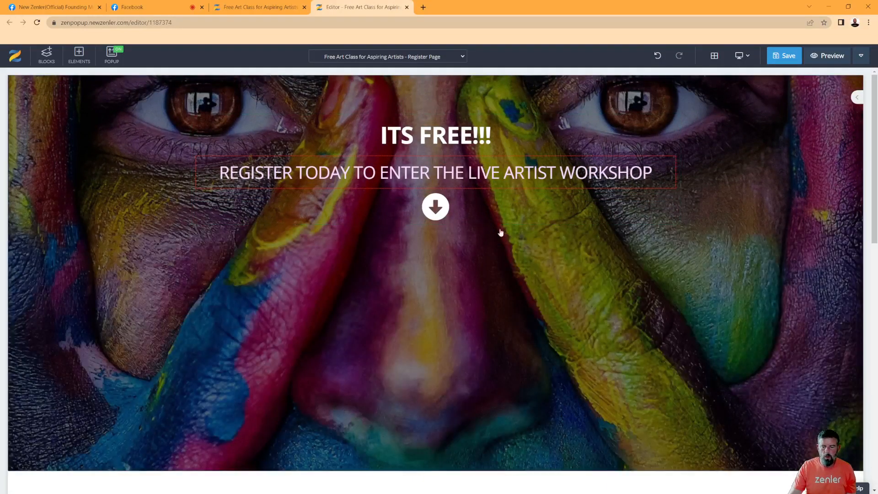
# Delete the "ITS FREE!!!" banner block from the register page
pyautogui.scroll(-4, 106, 157)
pyautogui.scroll(4, 106, 157)
pyautogui.scroll(-6, 106, 156)
pyautogui.scroll(6, 106, 156)
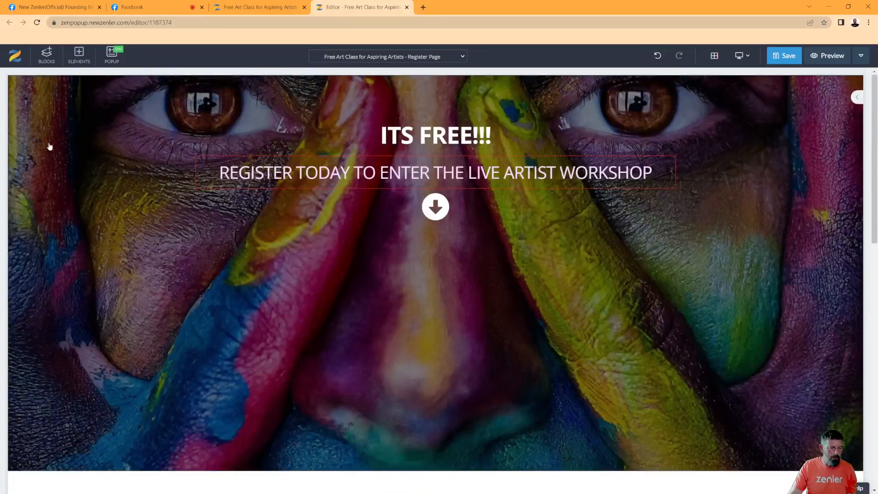
pyautogui.click(53, 82)
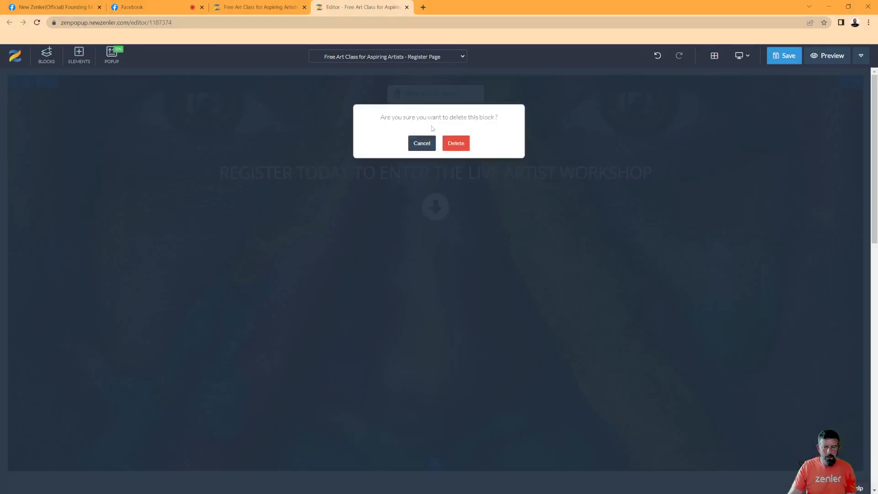
pyautogui.click(456, 144)
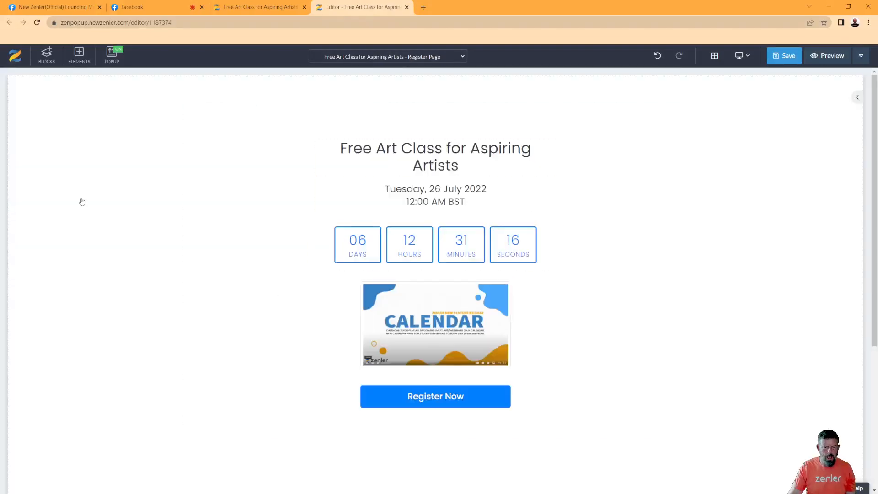
# Give the webinar details block a white background colour and the painted-face picture from the image library as its background image
pyautogui.click(14, 81)
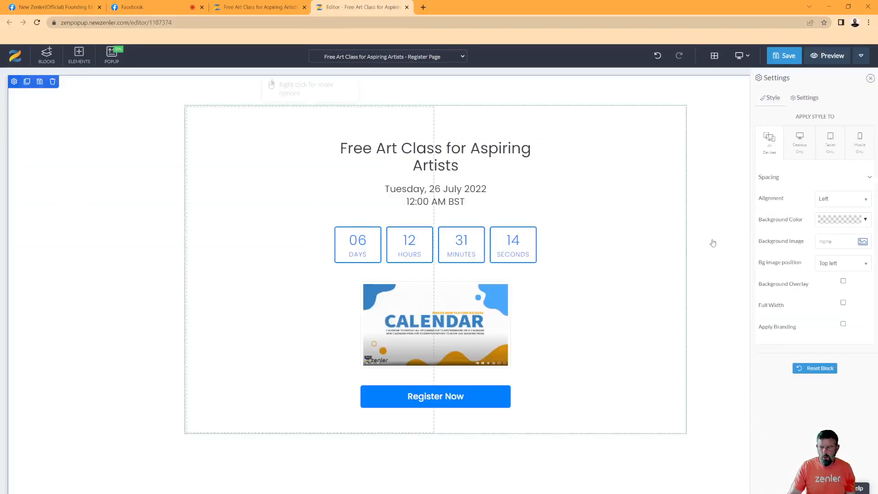
pyautogui.click(863, 242)
pyautogui.click(310, 165)
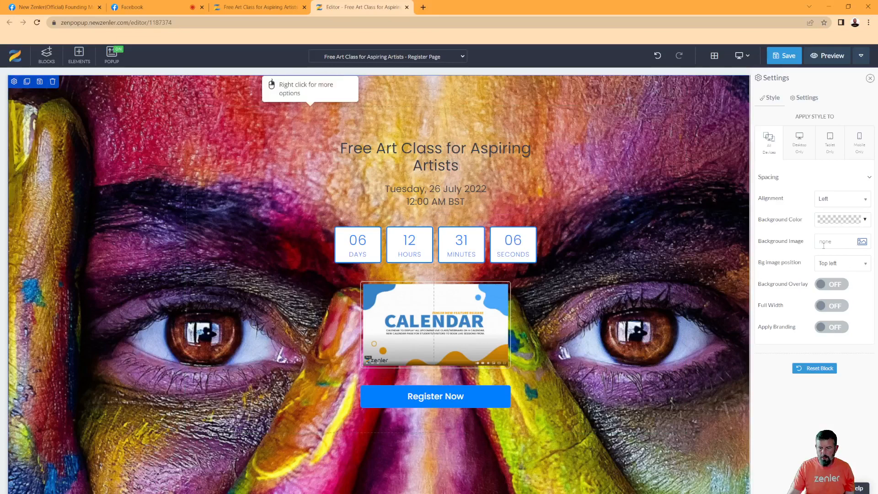
pyautogui.click(865, 220)
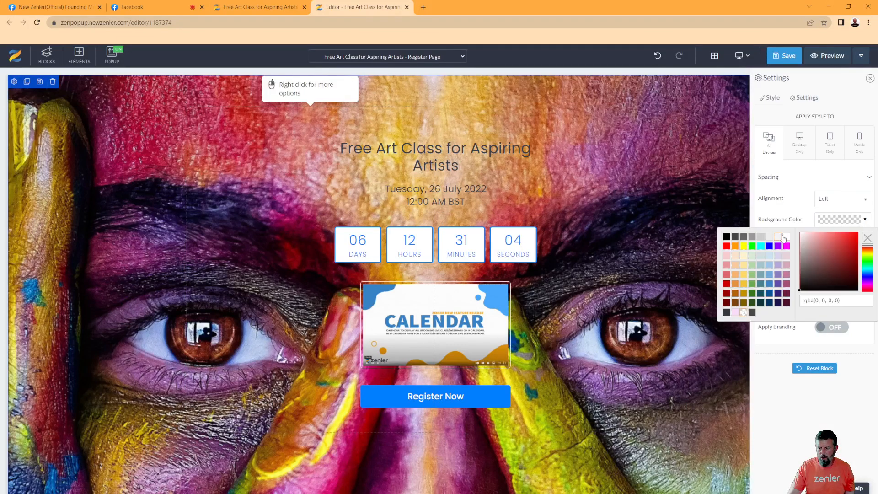
pyautogui.click(773, 237)
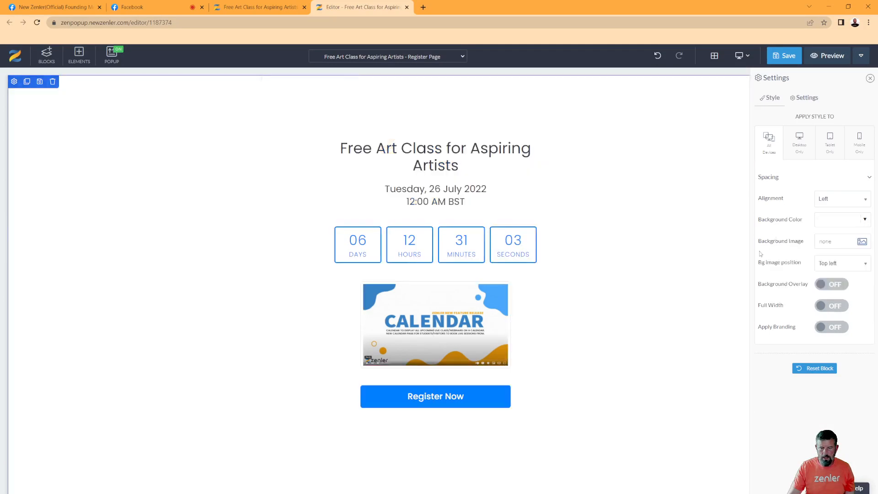
pyautogui.click(862, 241)
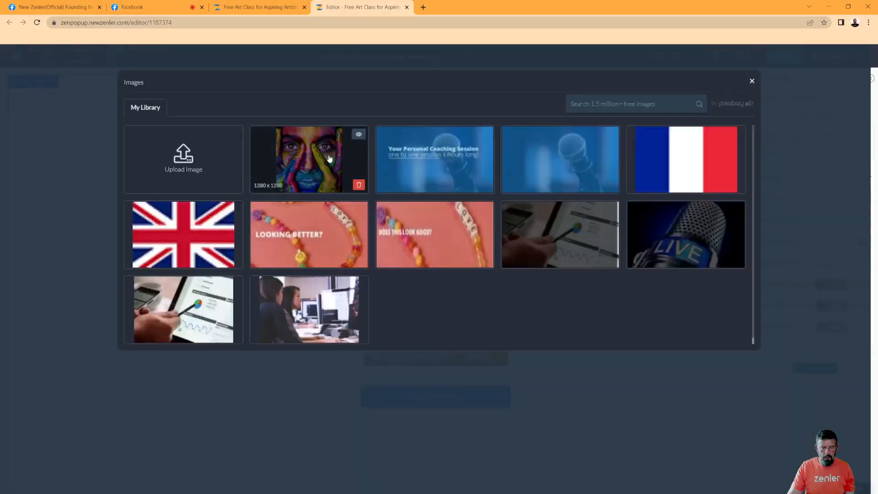
pyautogui.click(329, 158)
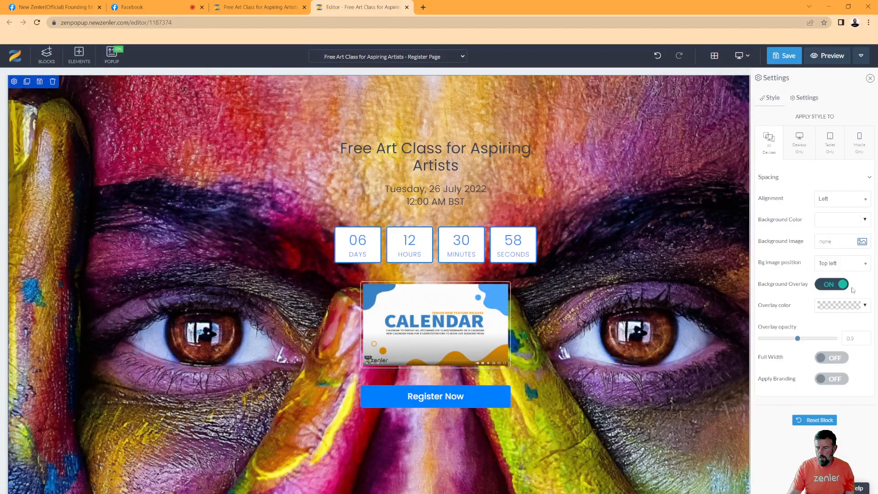
# Turn on the webinar details block's background overlay with a white overlay colour and an opacity of 0.8
pyautogui.click(833, 309)
pyautogui.click(786, 323)
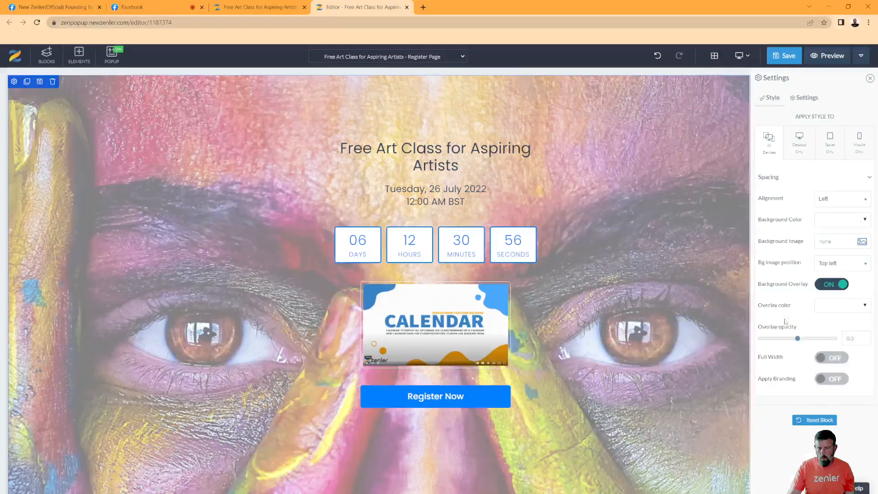
pyautogui.moveTo(797, 340); pyautogui.dragTo(817, 341)
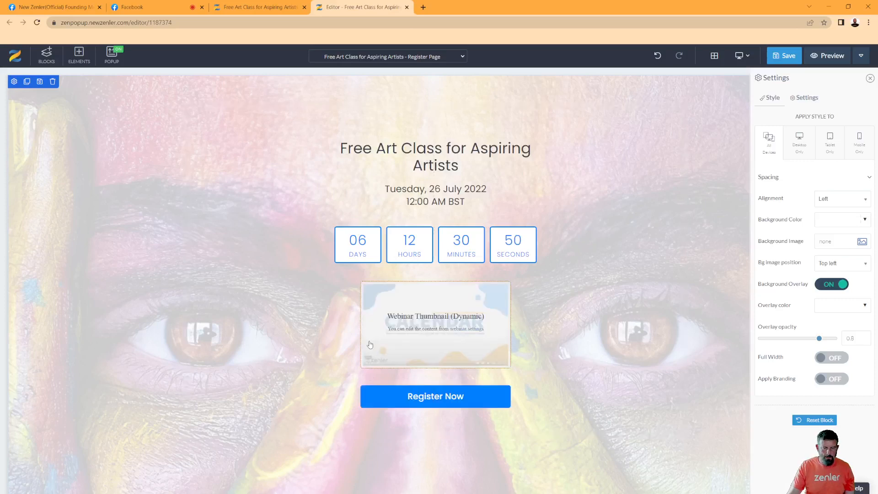
# Change the Register Now button's background colour to bright pink (#f33eed)
pyautogui.scroll(-2, 616, 344)
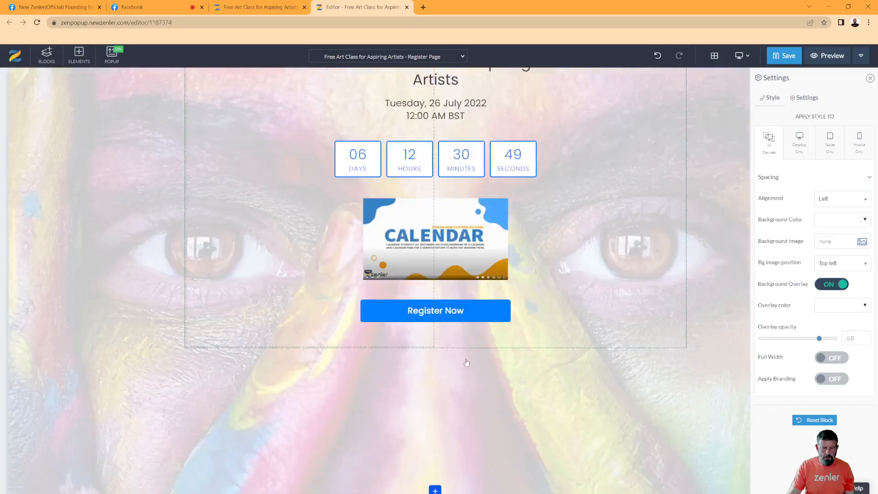
pyautogui.click(376, 315)
pyautogui.click(366, 293)
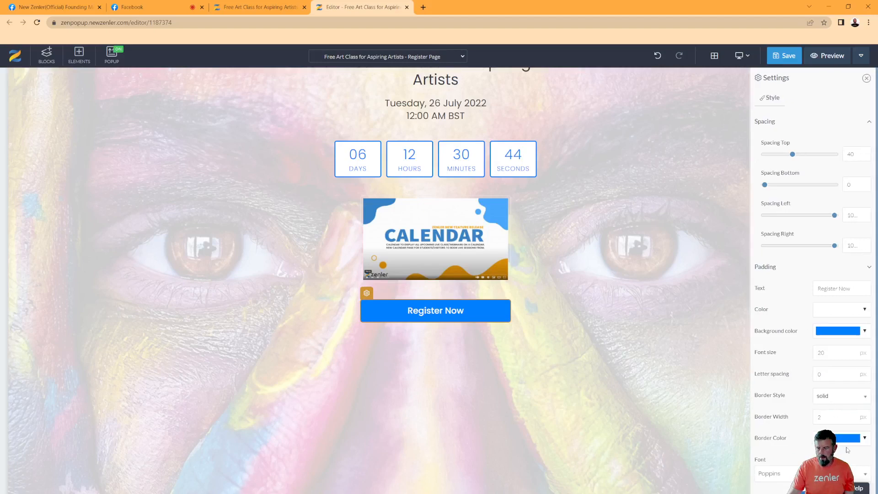
pyautogui.click(865, 331)
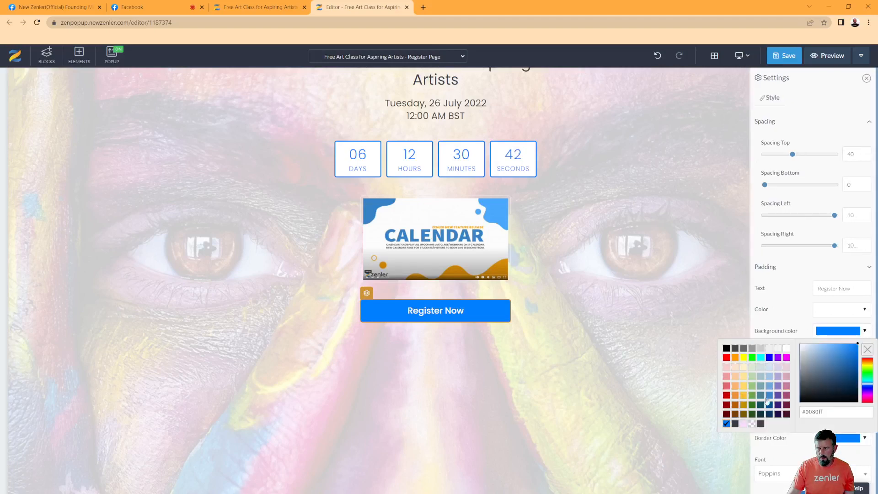
pyautogui.moveTo(818, 351); pyautogui.dragTo(844, 348)
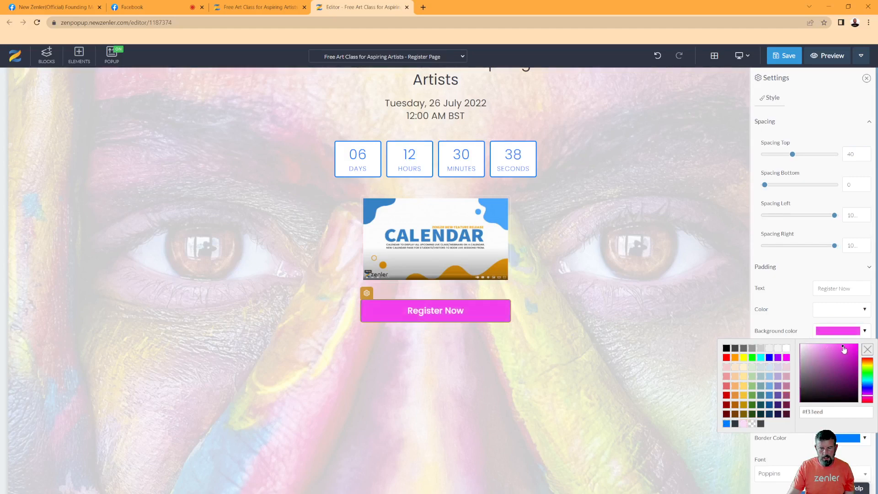
pyautogui.click(784, 310)
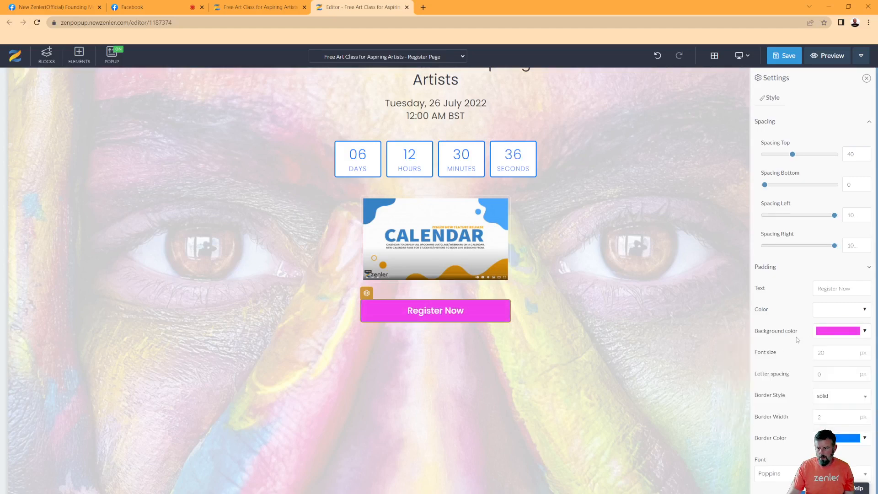
# Set the register button's border style to none and its text to "REGISTER FOR THIS FREE ARTIST WORKSHOP"
pyautogui.click(865, 400)
pyautogui.click(828, 331)
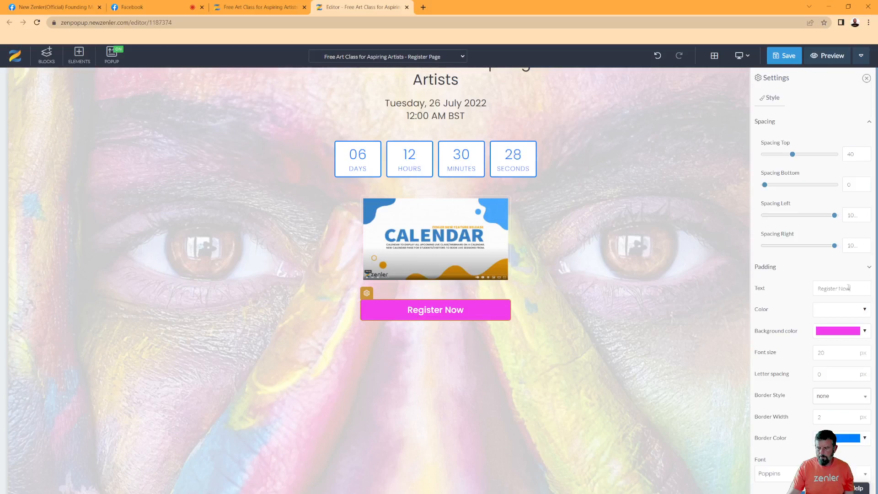
pyautogui.moveTo(852, 288); pyautogui.dragTo(798, 282)
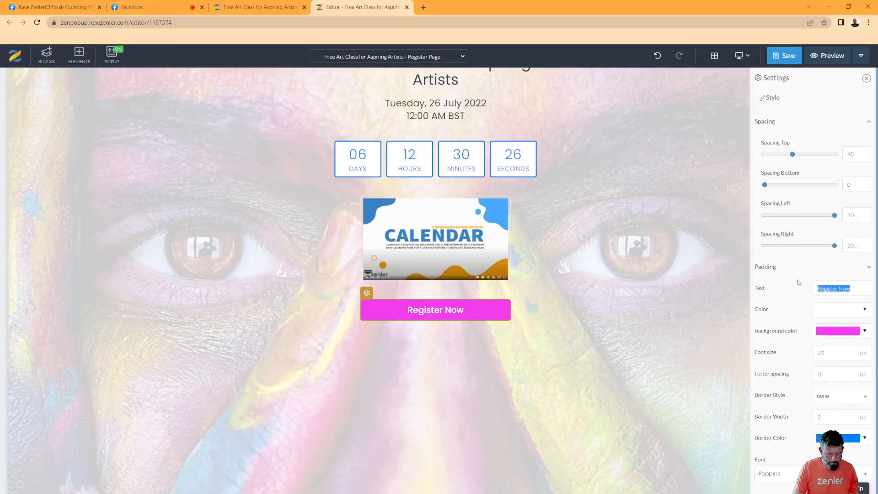
pyautogui.write('REGISTER FOR THIS FREE ARTIST WORKSHOP')
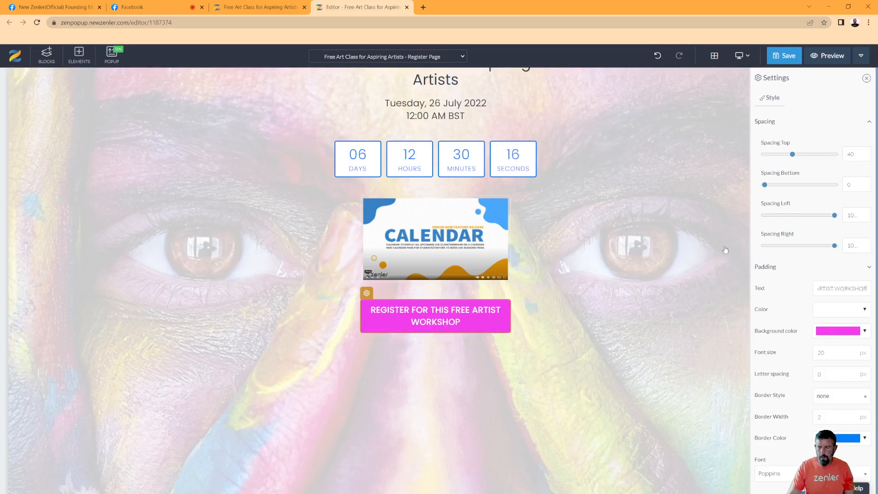
# Give the webinar countdown timer's boxes the same pink border colour as the register button
pyautogui.click(327, 159)
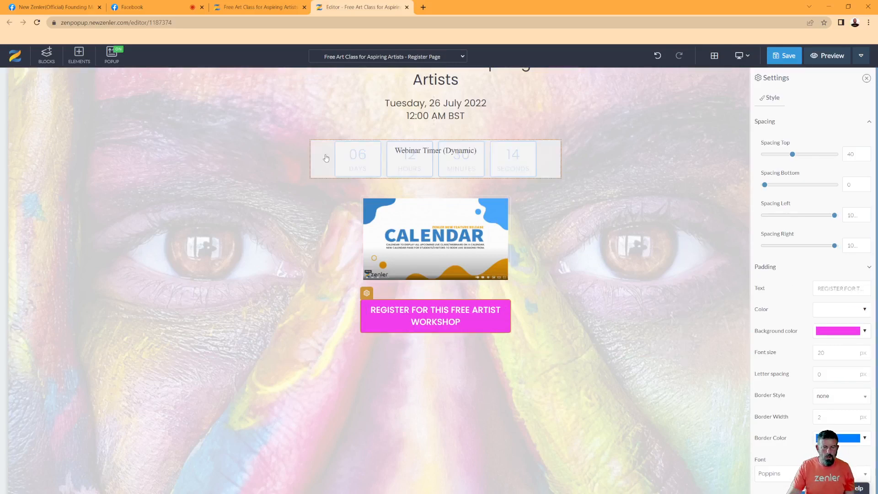
pyautogui.click(316, 133)
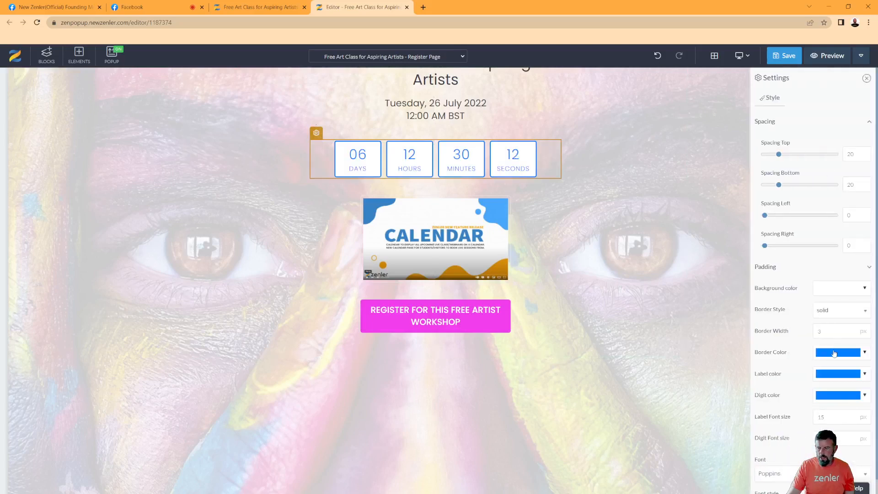
pyautogui.click(864, 353)
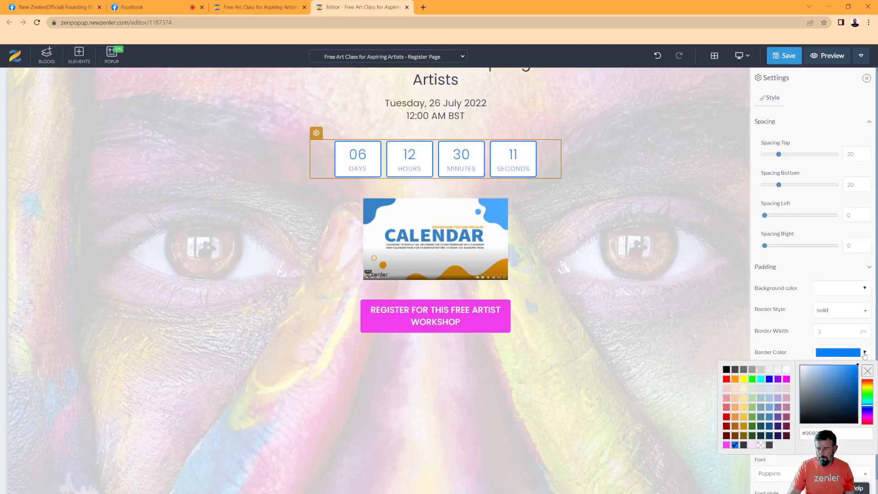
pyautogui.click(726, 445)
pyautogui.click(819, 353)
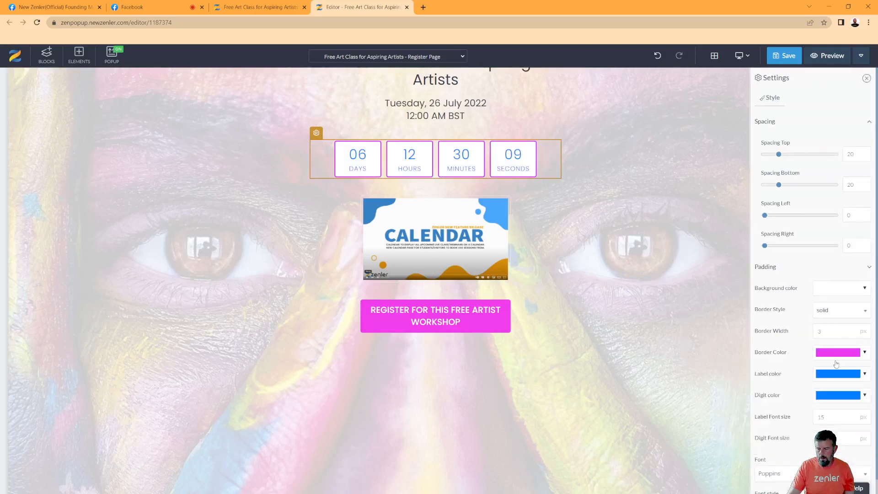
# Set the countdown timer's label colour and digit colour to the register button's pink, #f33eed
pyautogui.click(862, 375)
pyautogui.click(726, 467)
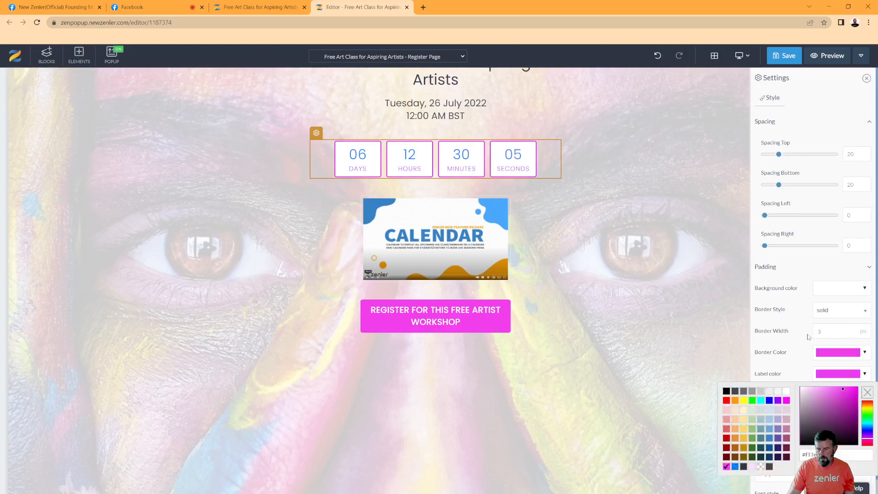
pyautogui.click(829, 375)
pyautogui.click(865, 395)
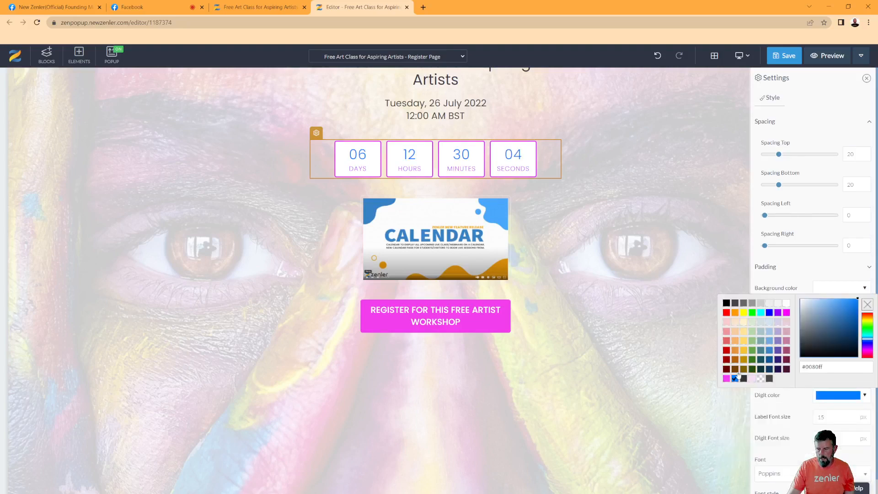
pyautogui.click(726, 379)
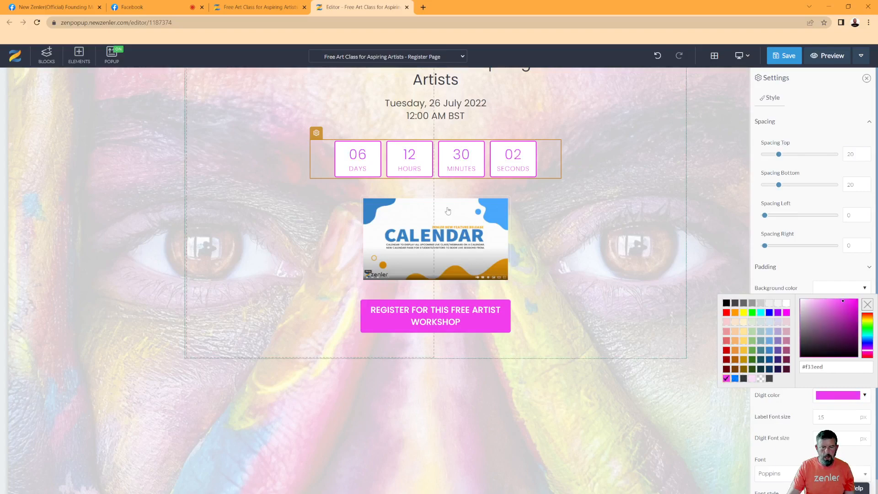
# Try a font size of 55 px on the webinar title and settle on 45 px
pyautogui.scroll(3, 479, 176)
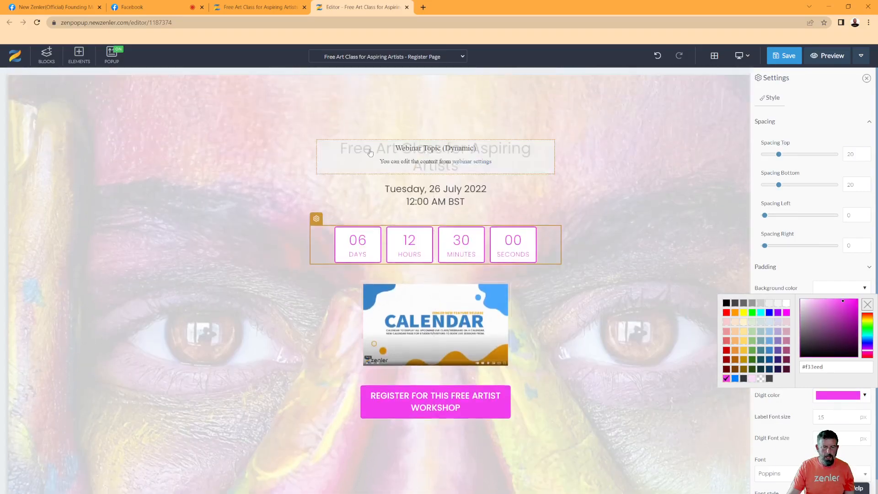
pyautogui.click(323, 135)
pyautogui.click(323, 134)
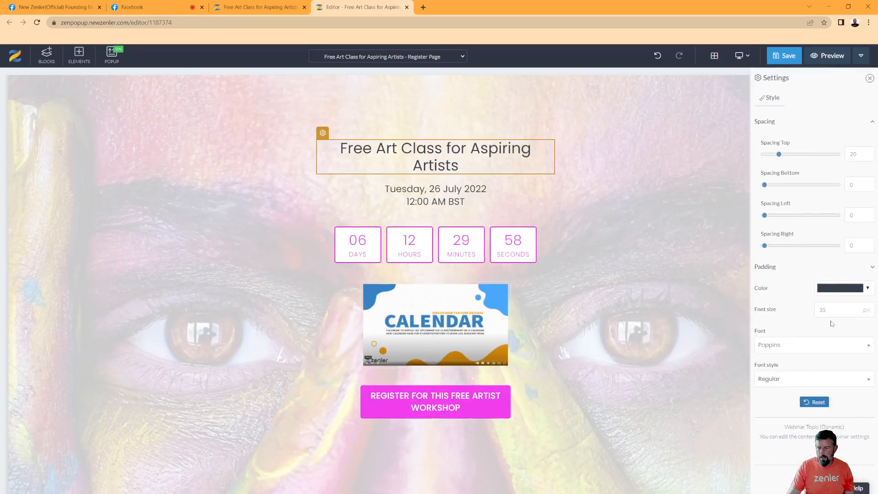
pyautogui.moveTo(834, 311); pyautogui.dragTo(812, 311)
pyautogui.write('55')
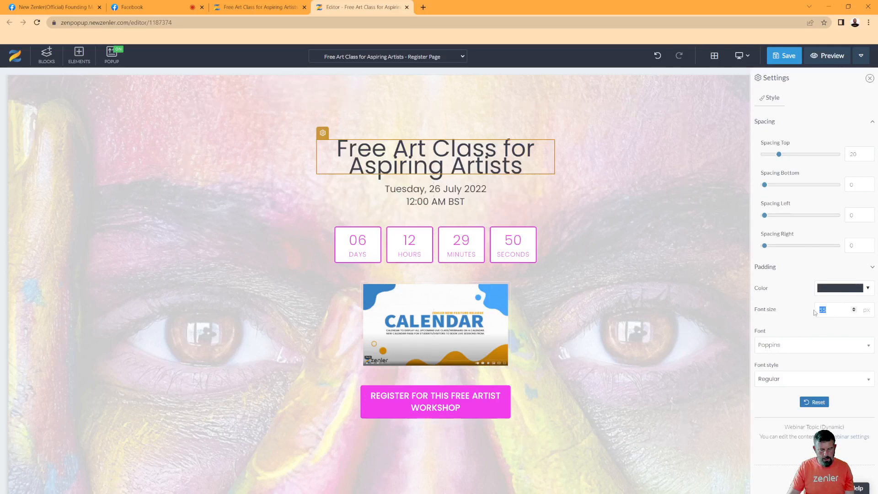
pyautogui.write('45')
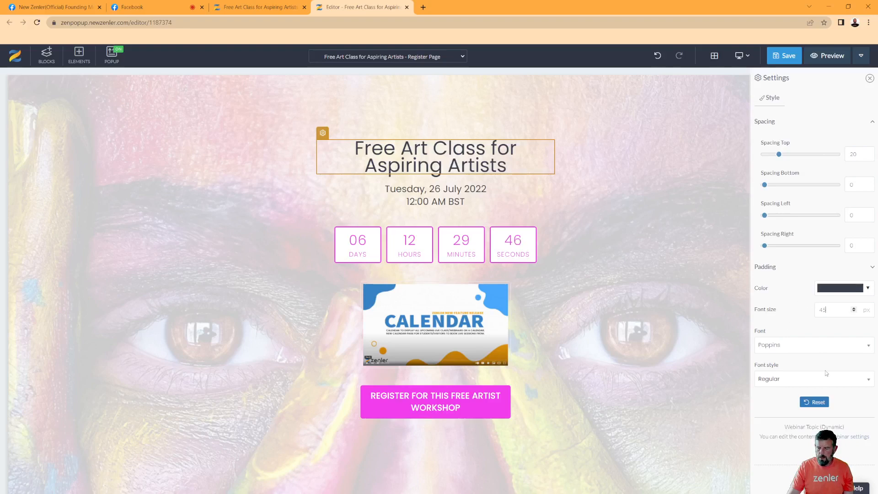
# Try the Black font style on the webinar title and settle on Bold
pyautogui.click(819, 379)
pyautogui.scroll(-3, 805, 354)
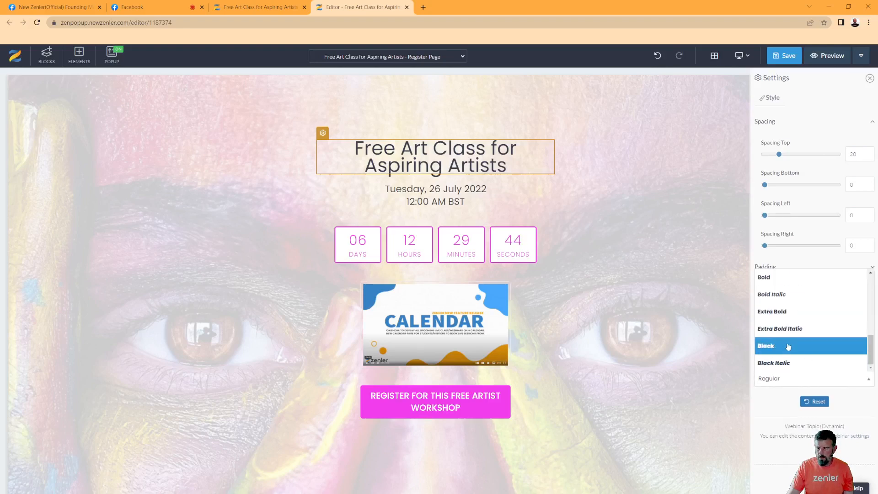
pyautogui.click(785, 346)
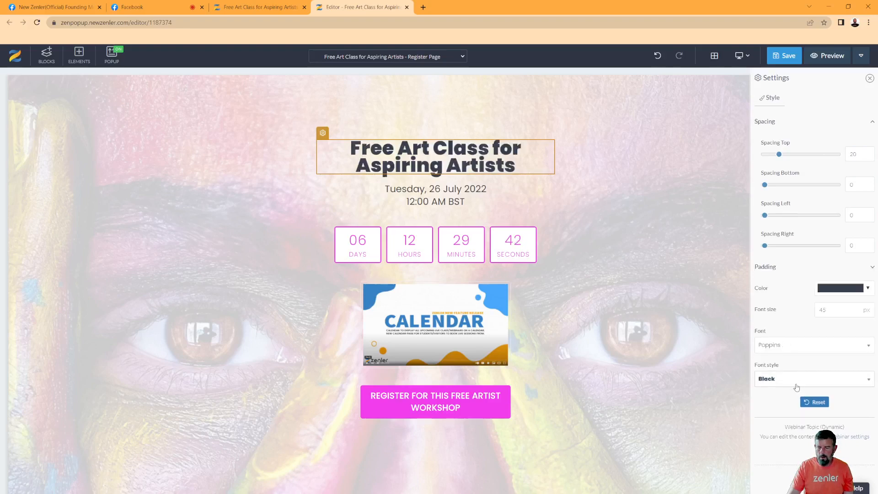
pyautogui.click(796, 379)
pyautogui.click(774, 282)
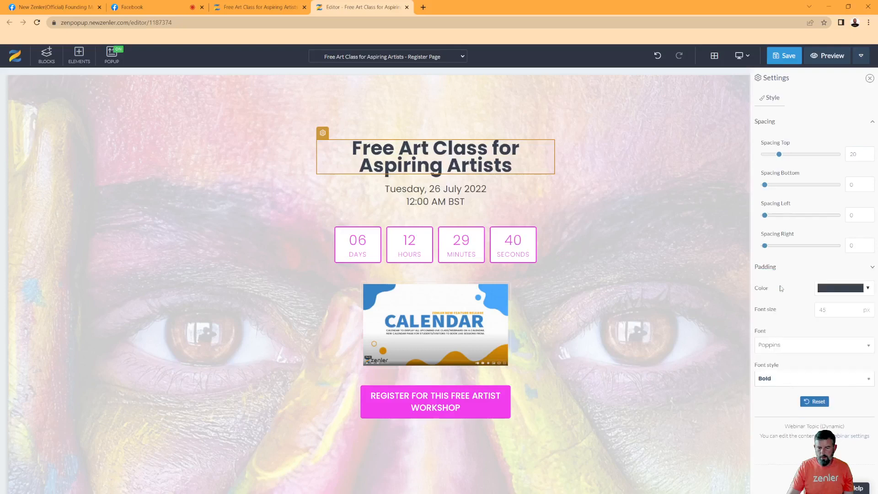
# Try a font size of 35 px on the webinar date and time text and settle on 30 px
pyautogui.click(476, 200)
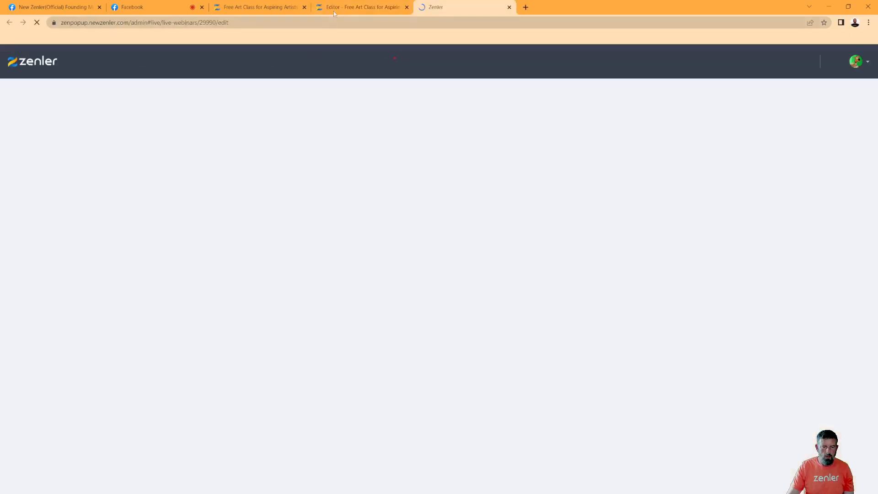
pyautogui.click(347, 7)
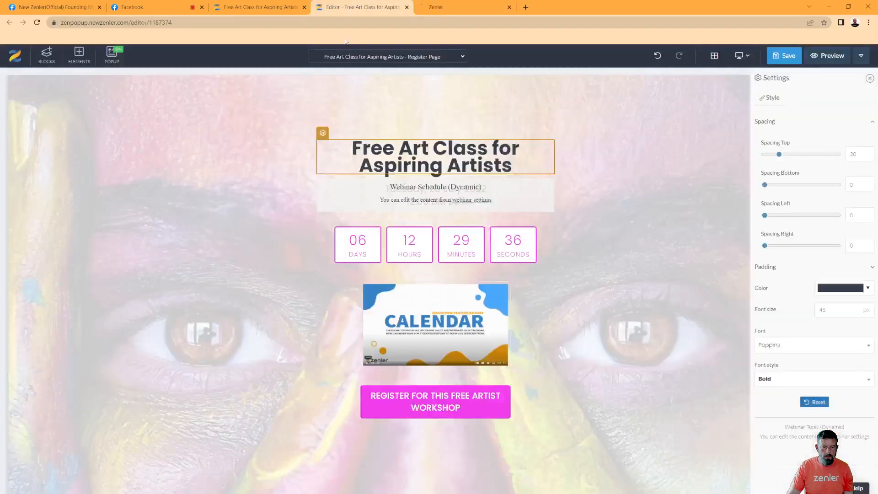
pyautogui.click(381, 207)
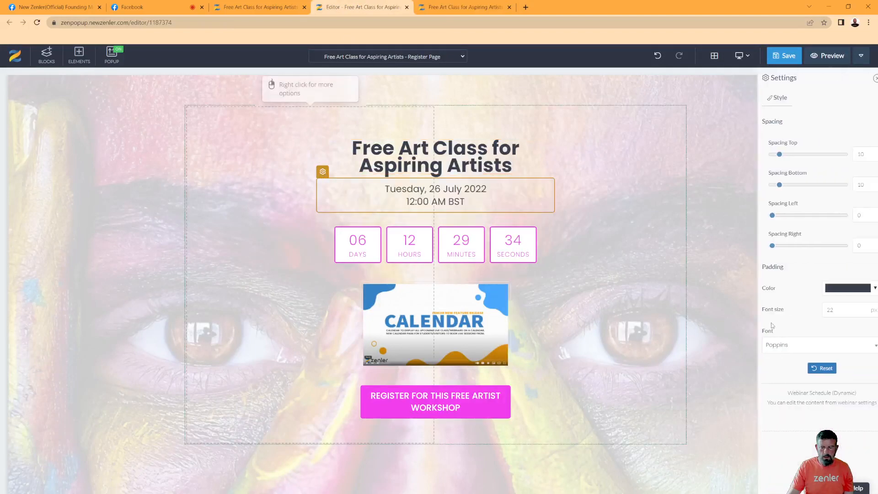
pyautogui.doubleClick(823, 310)
pyautogui.write('35')
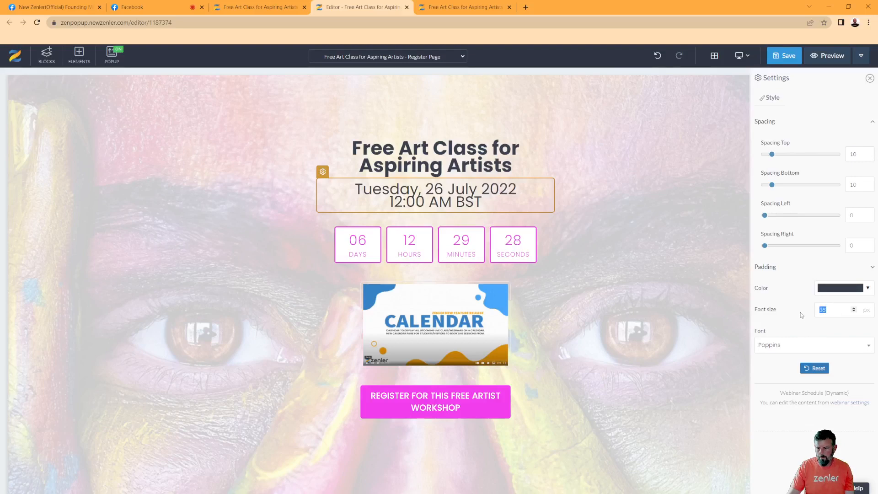
pyautogui.write('30')
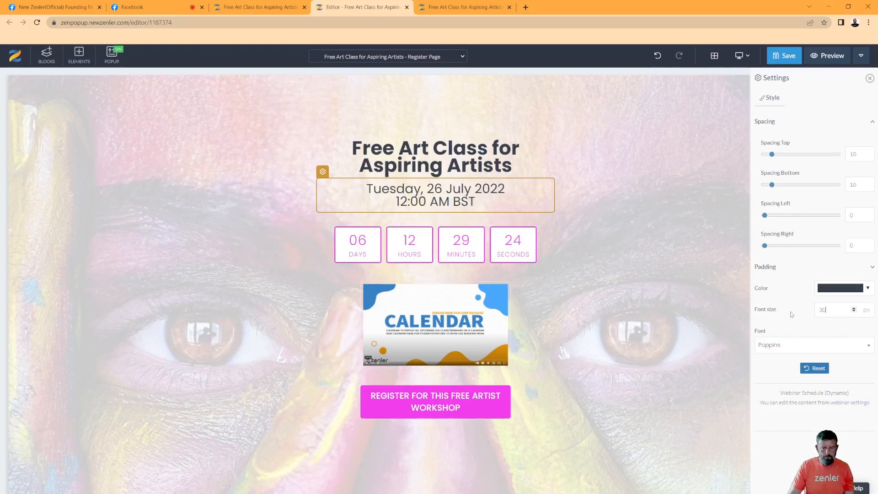
# Delete the "Live Webinar Pricing" block from the register page
pyautogui.scroll(-5, 613, 251)
pyautogui.scroll(1, 613, 252)
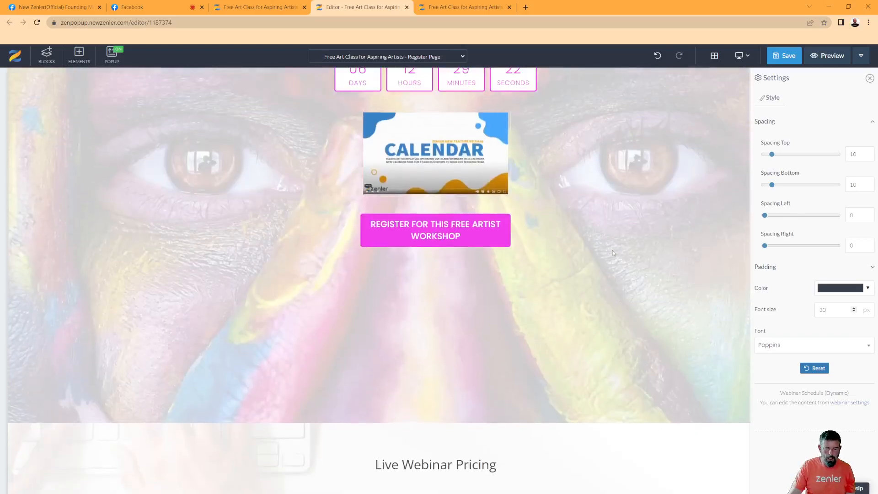
pyautogui.scroll(-1, 613, 253)
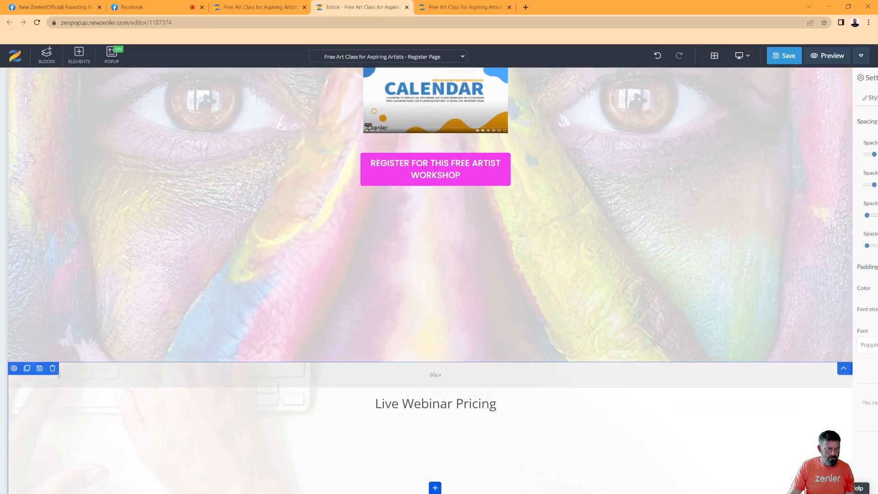
pyautogui.click(52, 368)
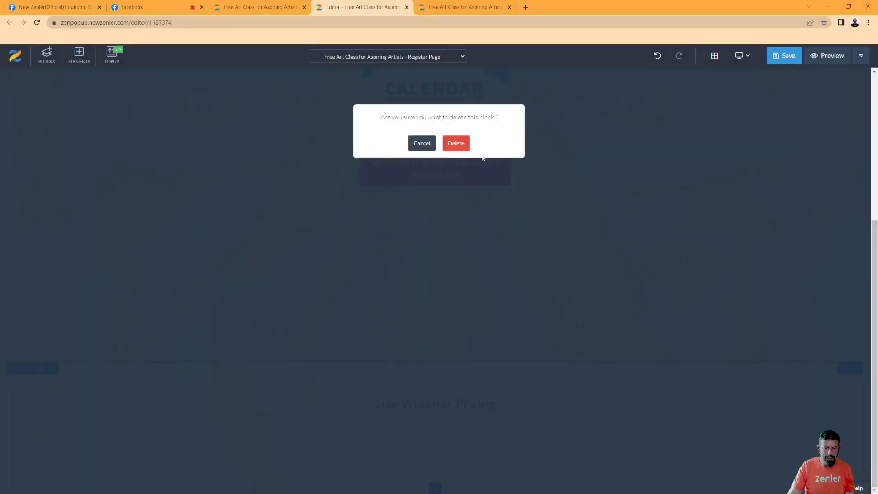
pyautogui.click(455, 144)
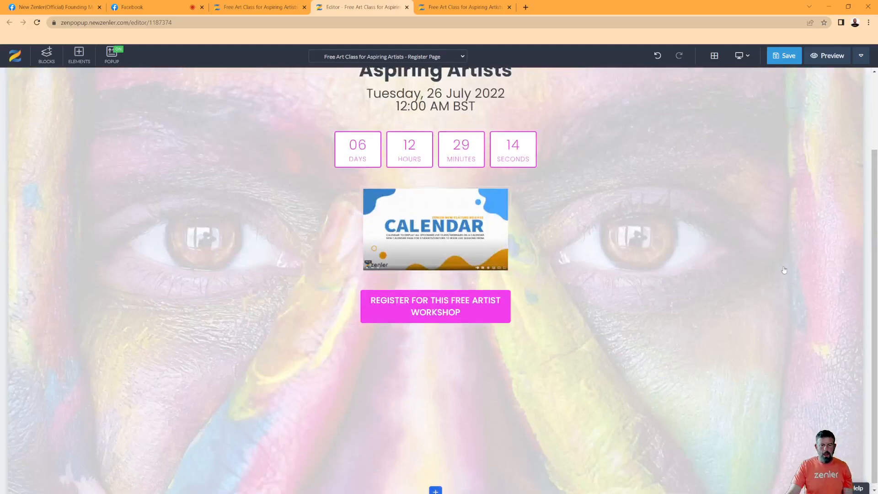
pyautogui.scroll(3, 783, 269)
pyautogui.scroll(-2, 784, 270)
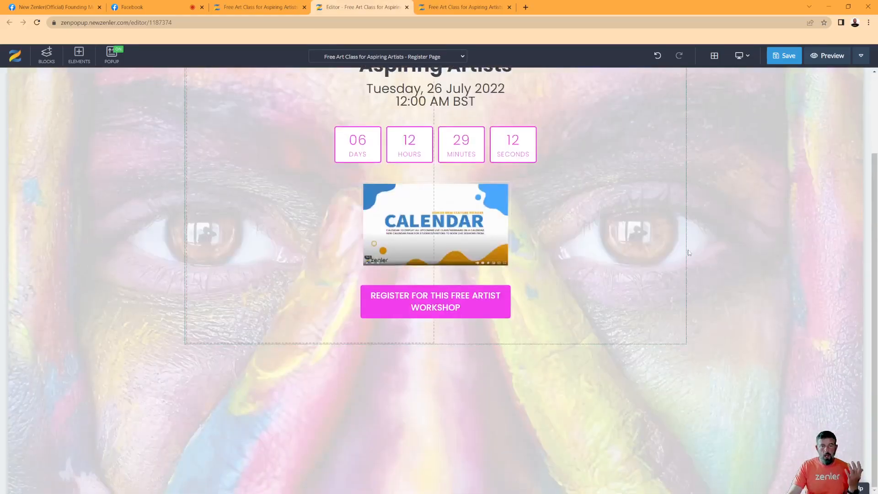
pyautogui.scroll(2, 502, 210)
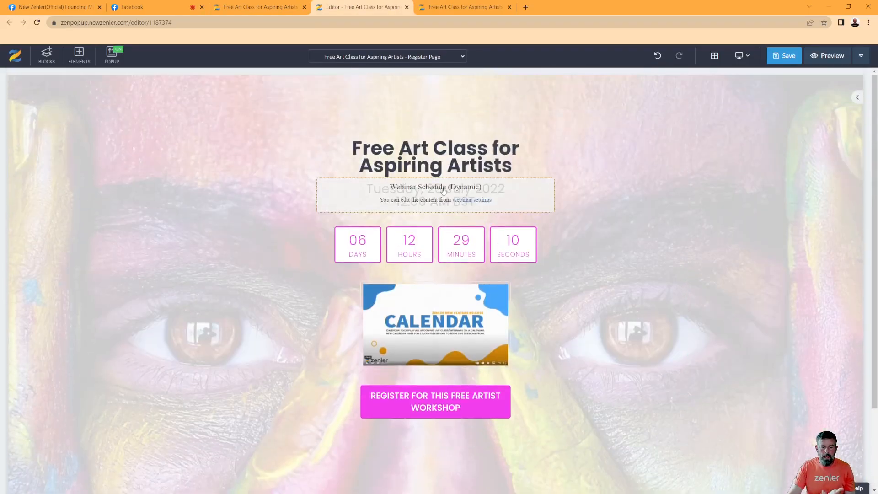
pyautogui.scroll(-2, 373, 392)
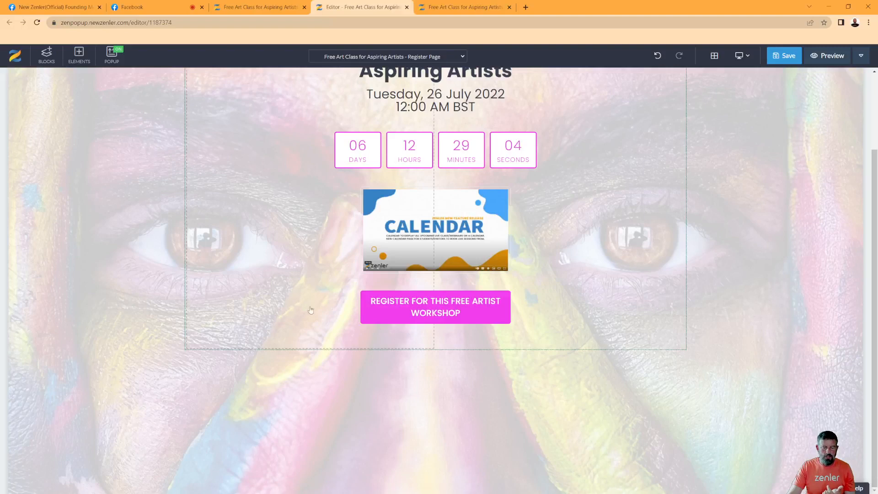
pyautogui.scroll(2, 251, 250)
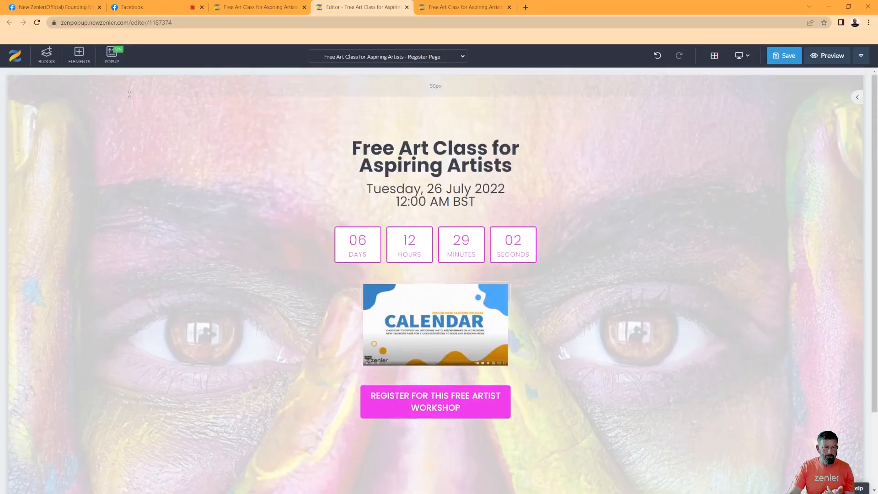
# Slightly increase the spacing above the webinar title and save the register page, keeping its SEO settings as they are
pyautogui.scroll(-2, 297, 462)
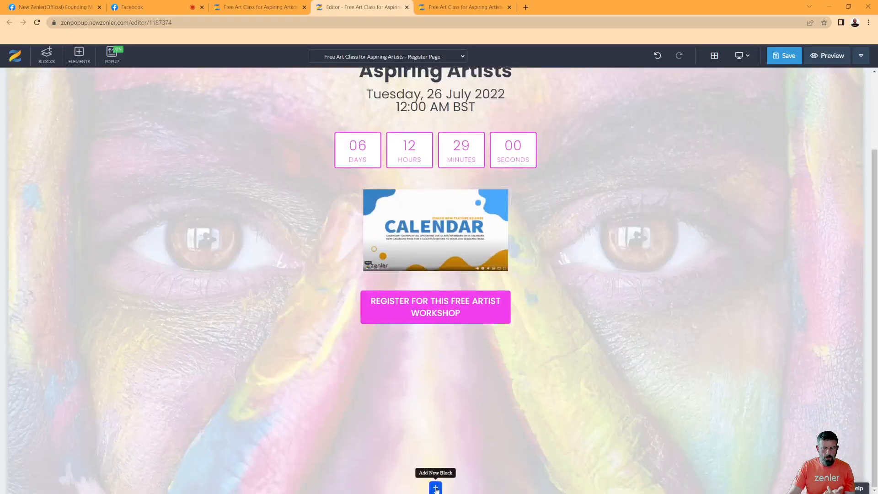
pyautogui.scroll(2, 649, 280)
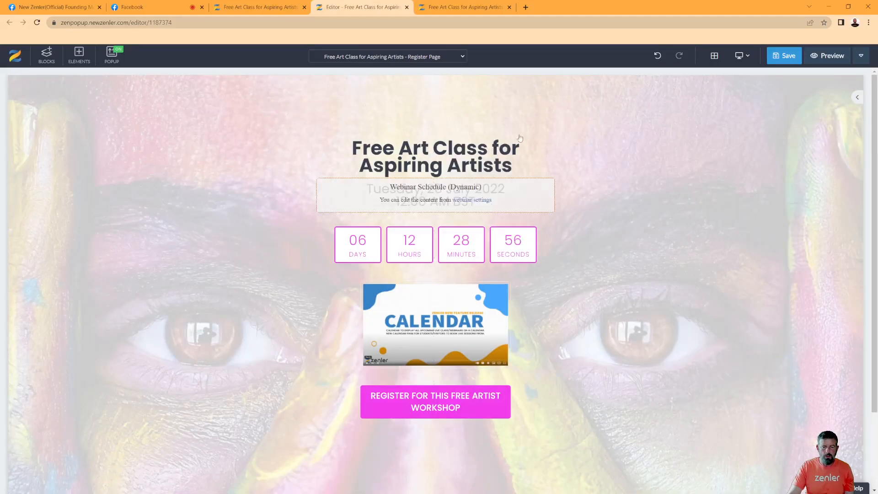
pyautogui.moveTo(383, 97); pyautogui.dragTo(383, 105)
pyautogui.click(784, 55)
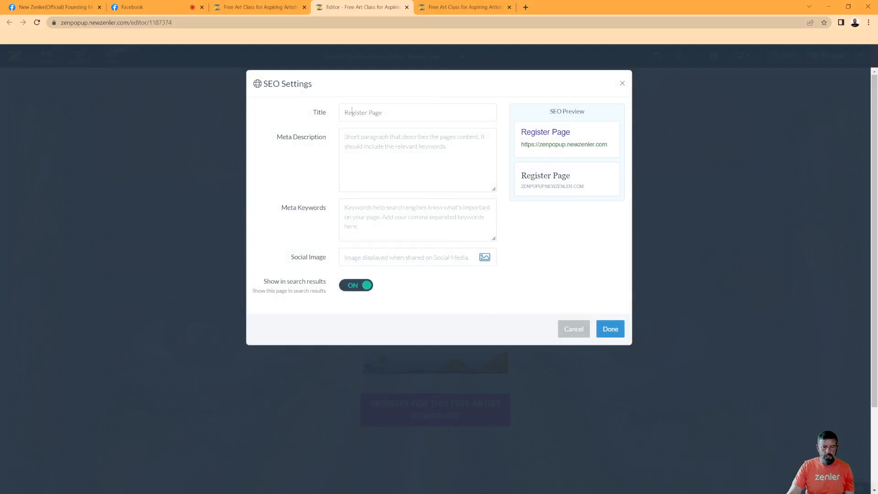
pyautogui.moveTo(346, 113); pyautogui.dragTo(383, 113)
pyautogui.click(353, 145)
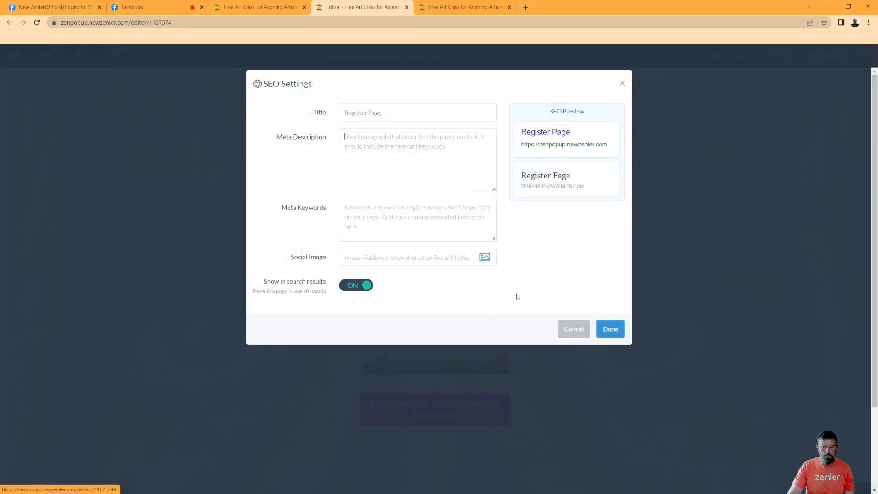
pyautogui.click(613, 332)
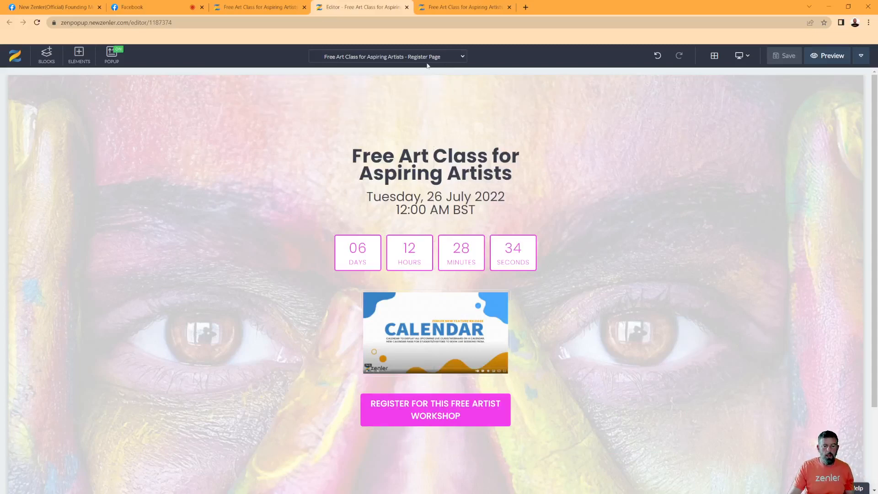
# Preview the register page at its live URL without "?preview=on", and view the pop-up form of its registration button
pyautogui.click(829, 57)
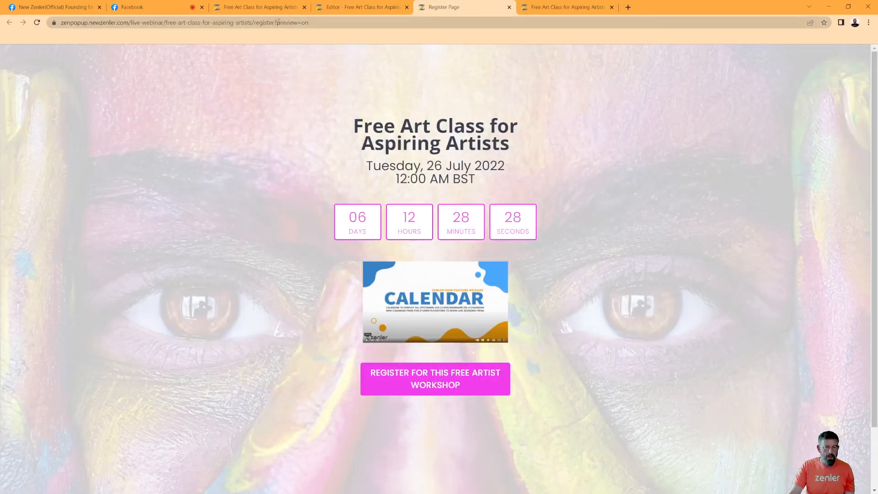
pyautogui.moveTo(276, 22); pyautogui.dragTo(357, 24)
pyautogui.press('BackSpace')
pyautogui.press('Return')
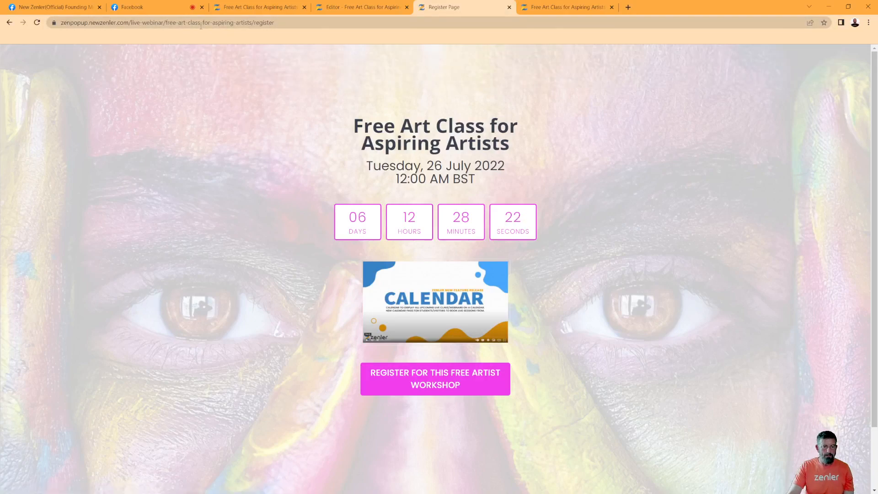
pyautogui.click(192, 22)
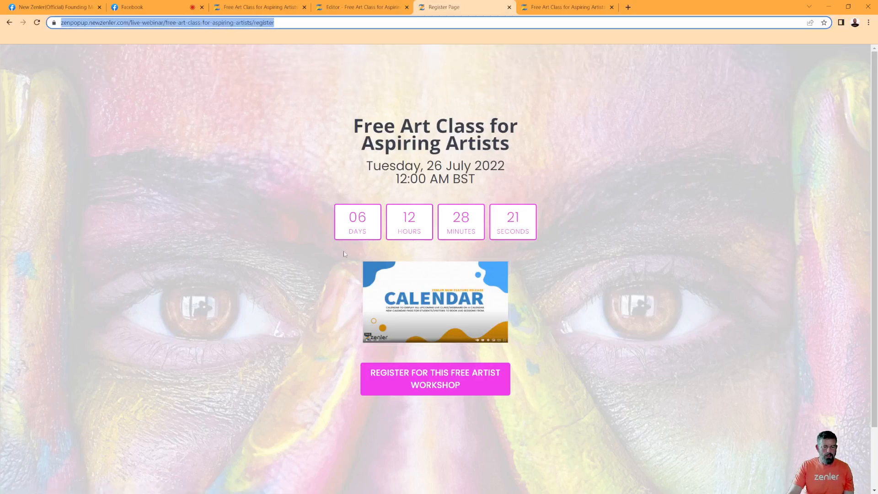
pyautogui.click(441, 376)
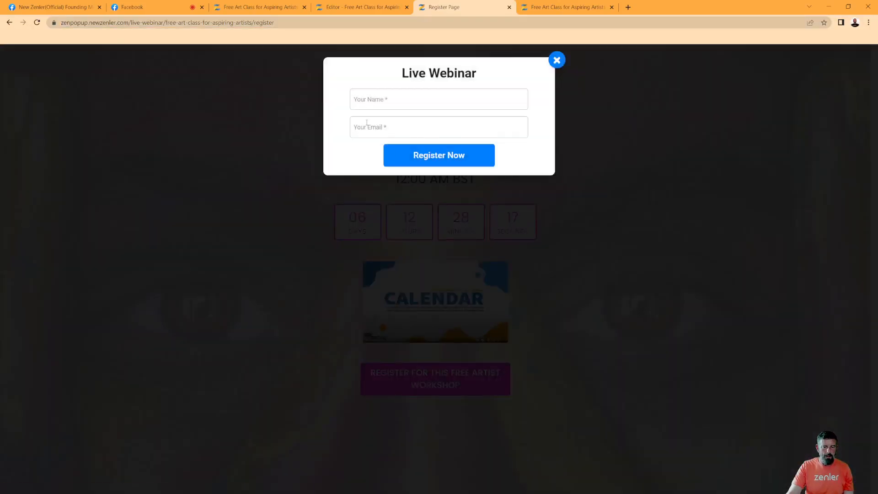
pyautogui.click(556, 60)
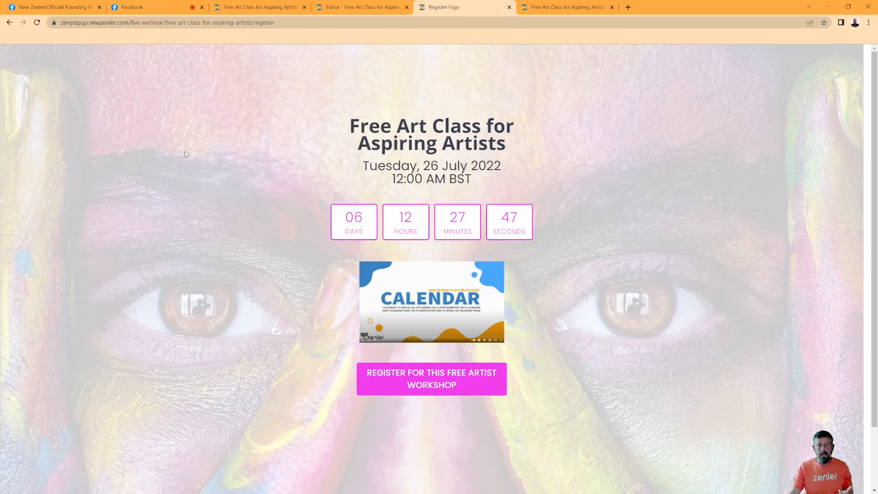
# Turn on Full Width for the register page's main block and save the page
pyautogui.click(339, 6)
pyautogui.click(271, 9)
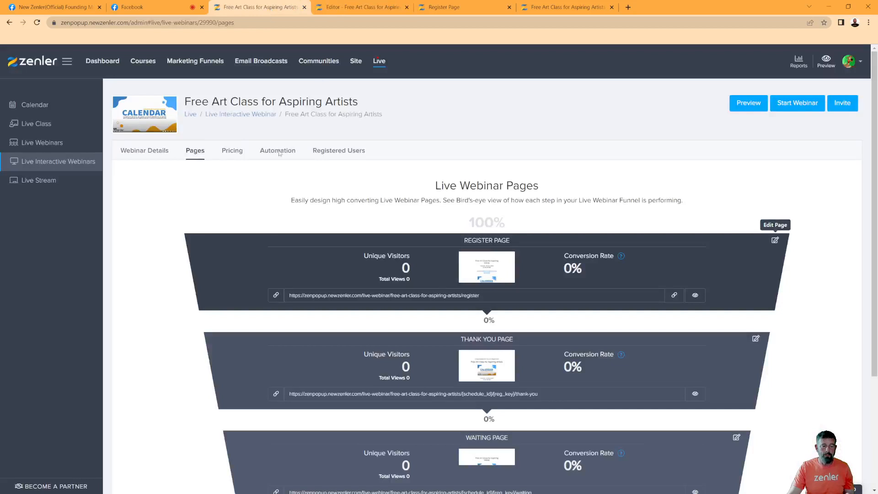
pyautogui.click(375, 7)
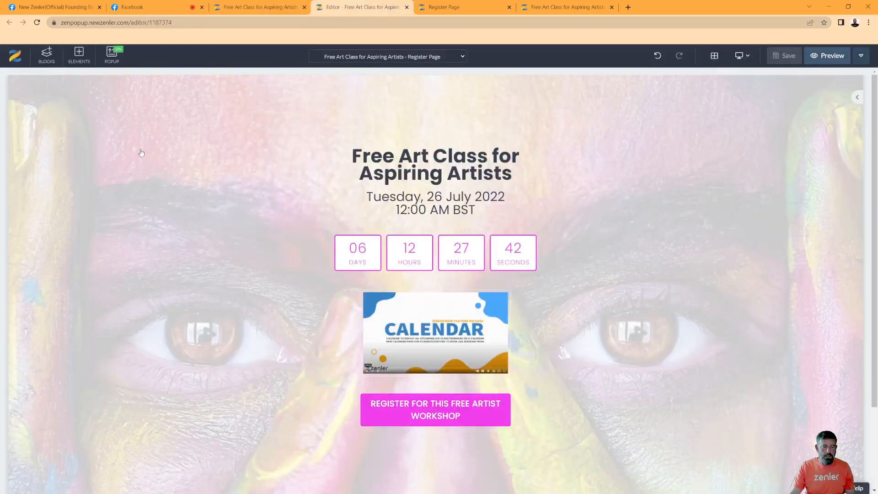
pyautogui.click(36, 110)
pyautogui.click(14, 82)
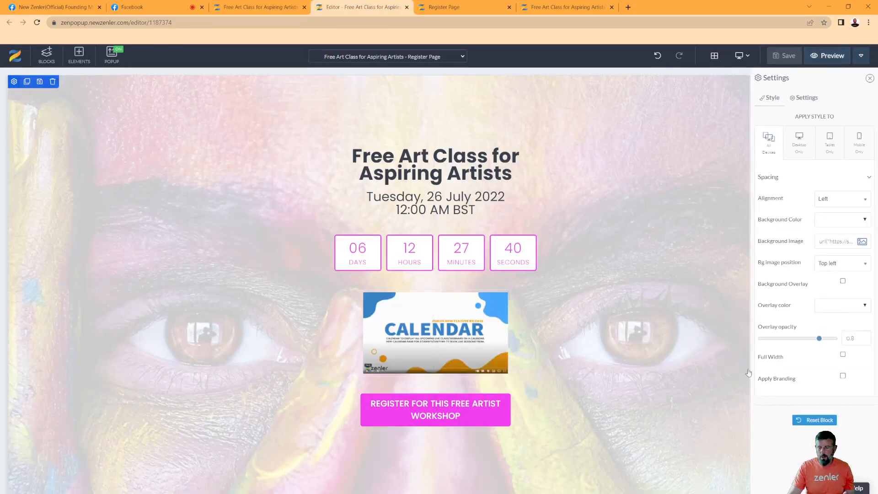
pyautogui.click(835, 360)
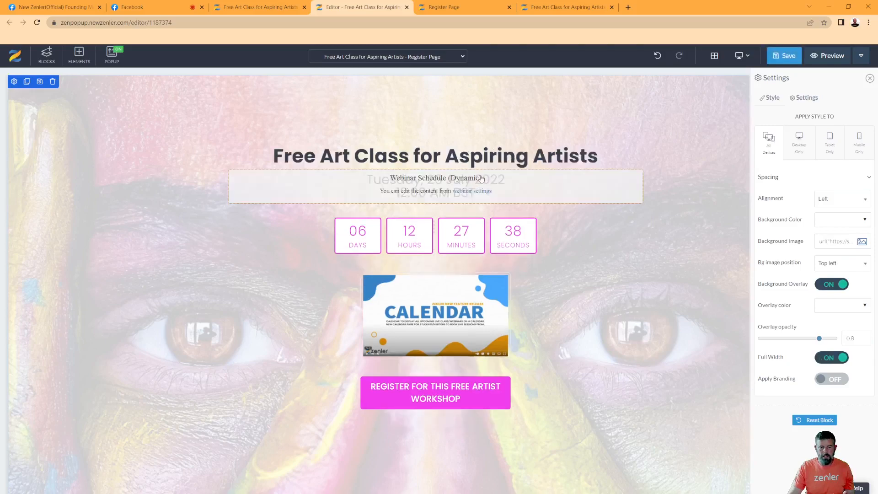
pyautogui.click(788, 56)
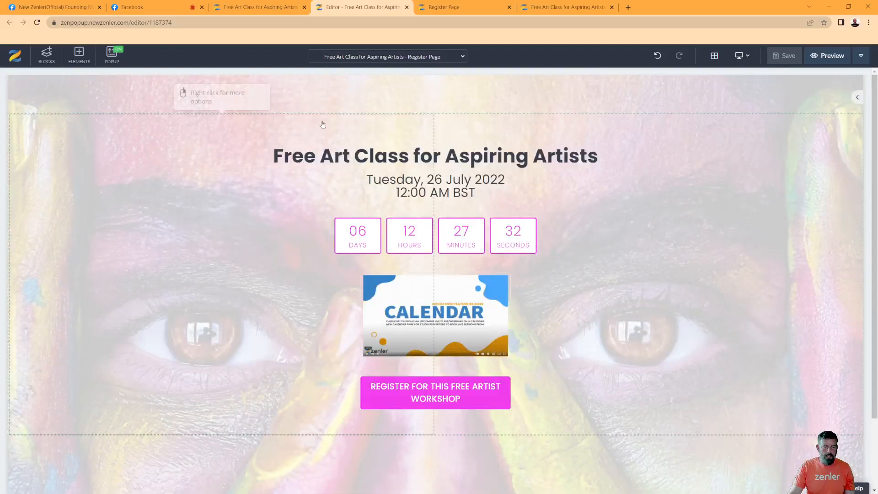
# Reduce the spacing above the webinar title and save the register page
pyautogui.moveTo(288, 100); pyautogui.dragTo(285, 85)
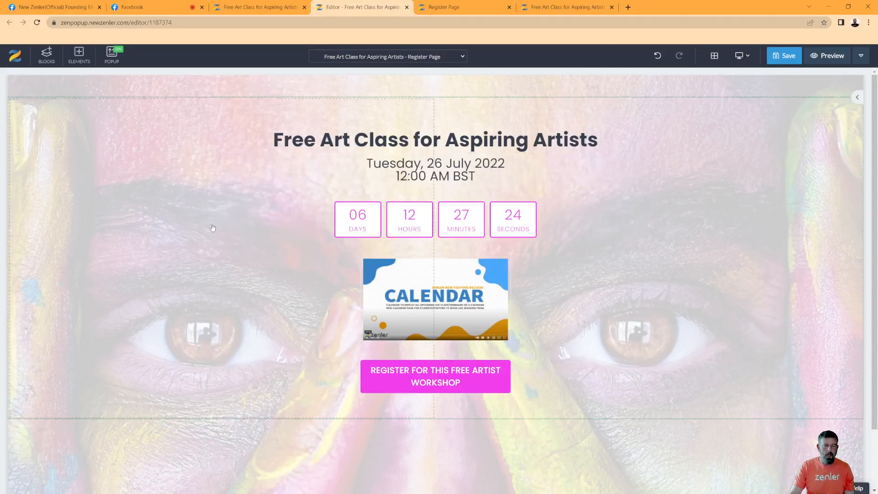
pyautogui.click(265, 12)
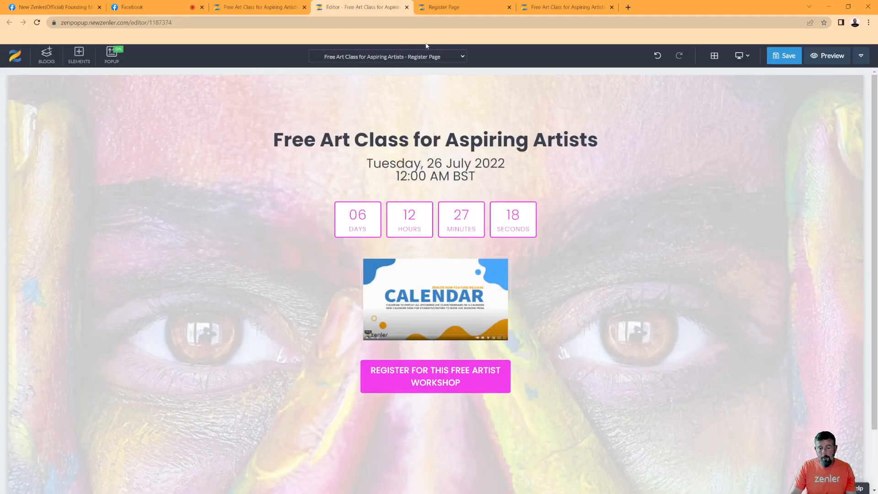
pyautogui.click(462, 57)
pyautogui.click(432, 73)
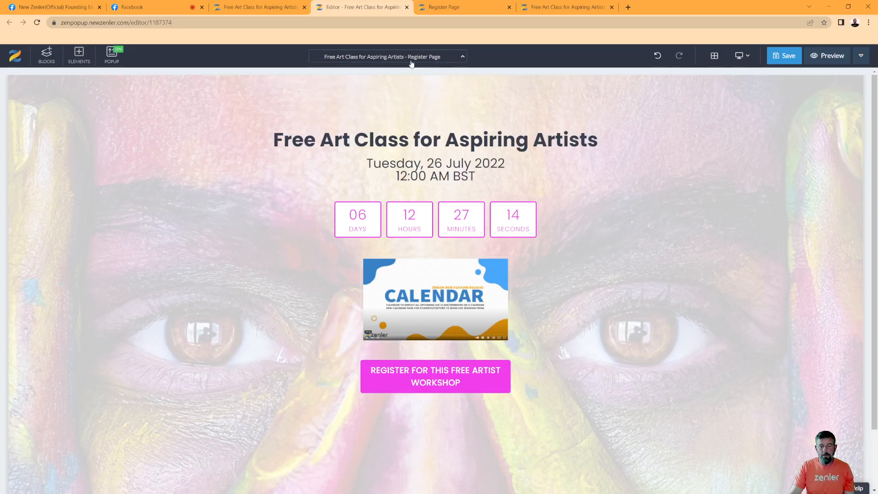
pyautogui.click(784, 56)
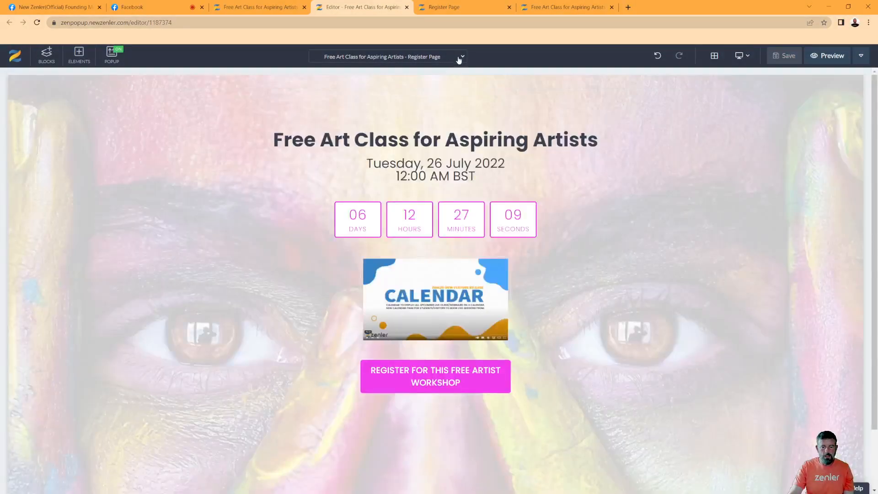
# Open the webinar's Thank You Page in the editor and close the two extra preview tabs
pyautogui.click(460, 58)
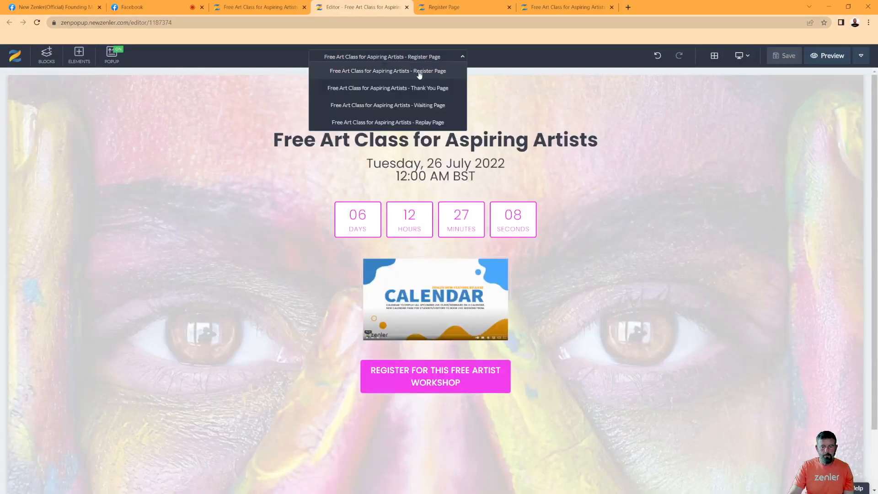
pyautogui.click(416, 88)
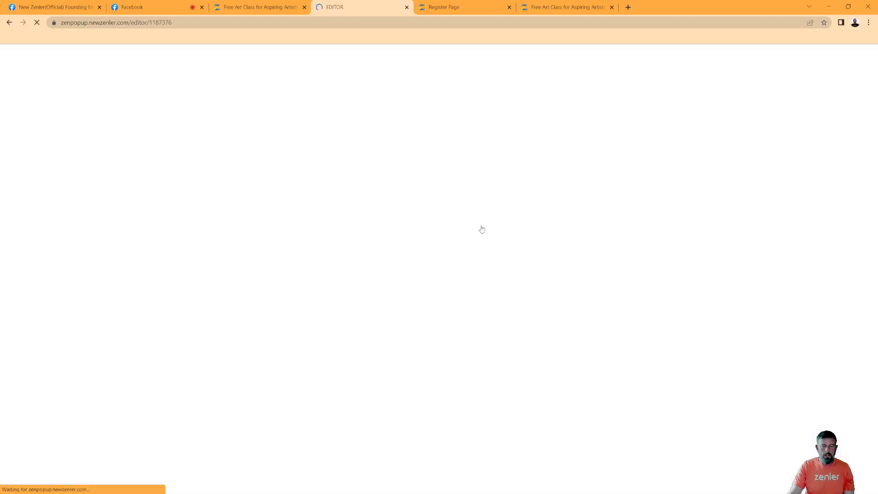
pyautogui.click(611, 7)
pyautogui.click(509, 7)
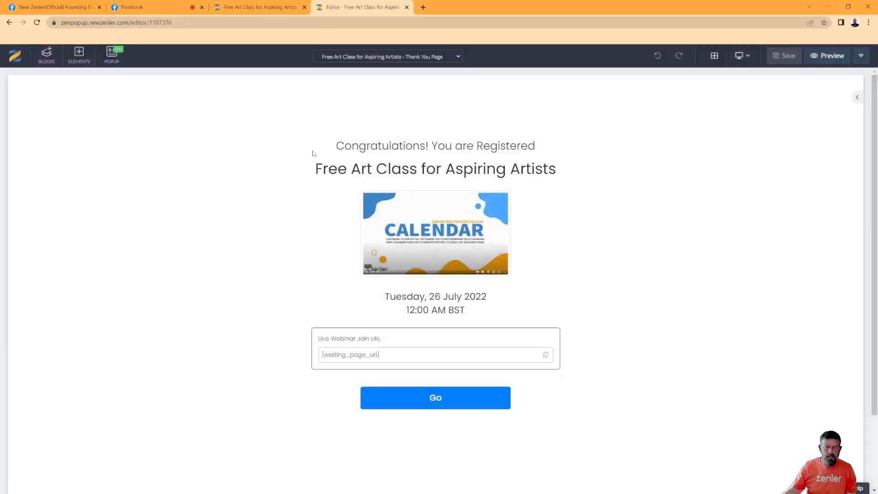
# Make the thank-you page's main block full width and set the painted-face picture from the library as its background image
pyautogui.moveTo(56, 141)
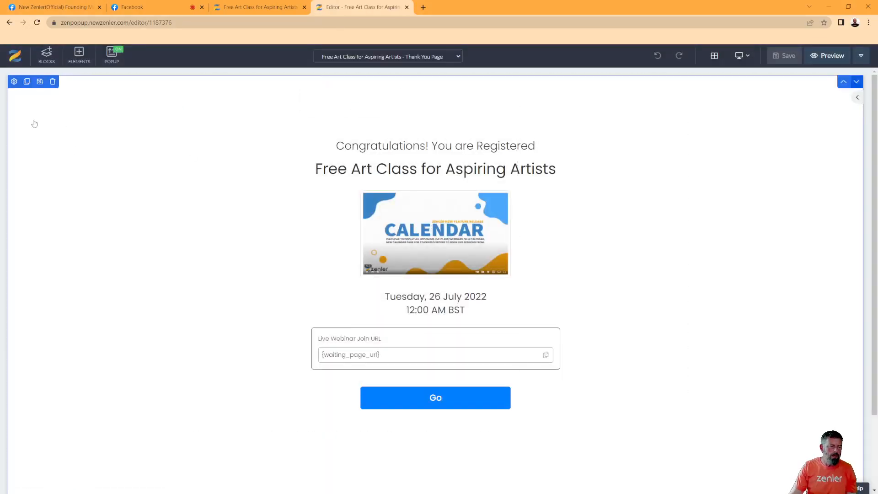
pyautogui.click(14, 82)
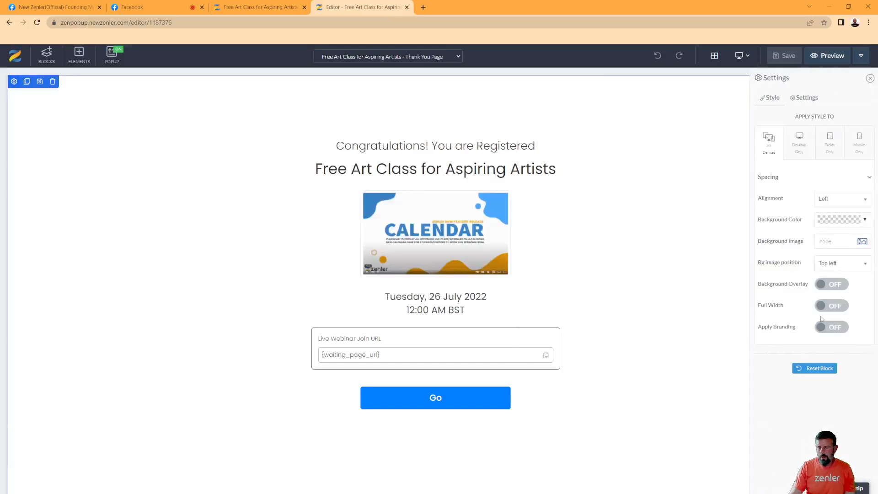
pyautogui.click(834, 306)
pyautogui.click(862, 241)
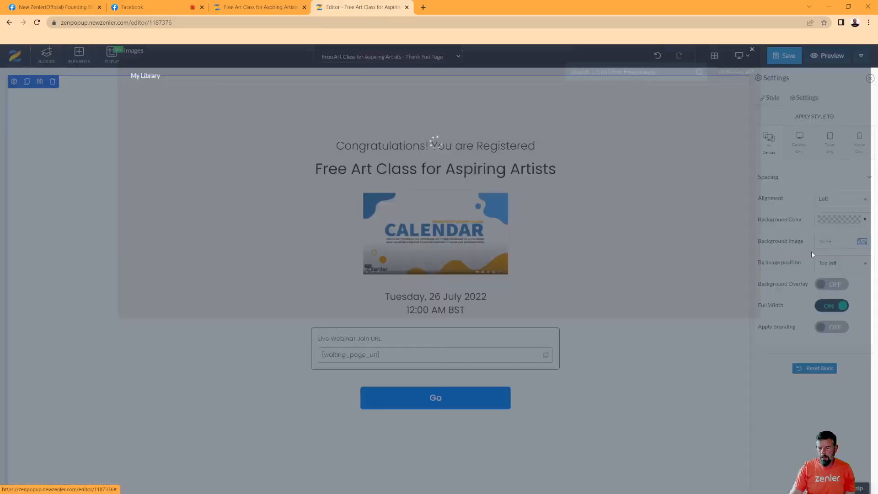
pyautogui.click(274, 167)
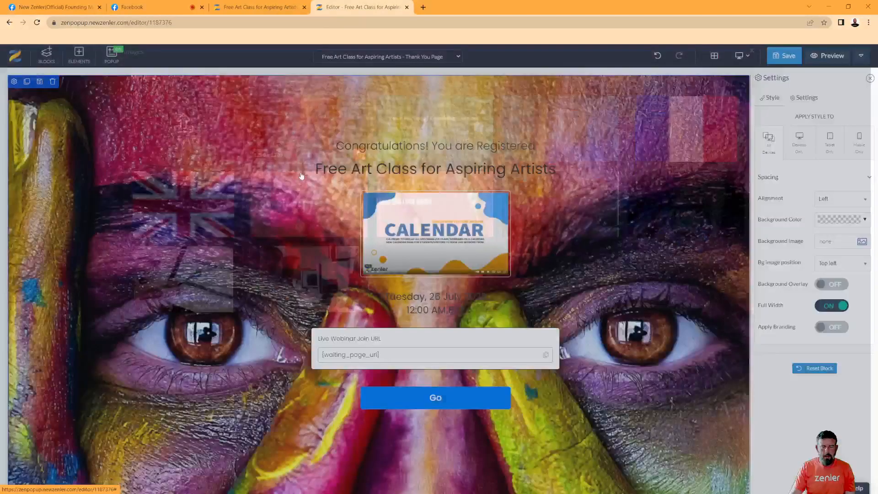
# Turn on a white background overlay with 0.7 opacity for the thank-you page's main block
pyautogui.click(839, 288)
pyautogui.click(866, 305)
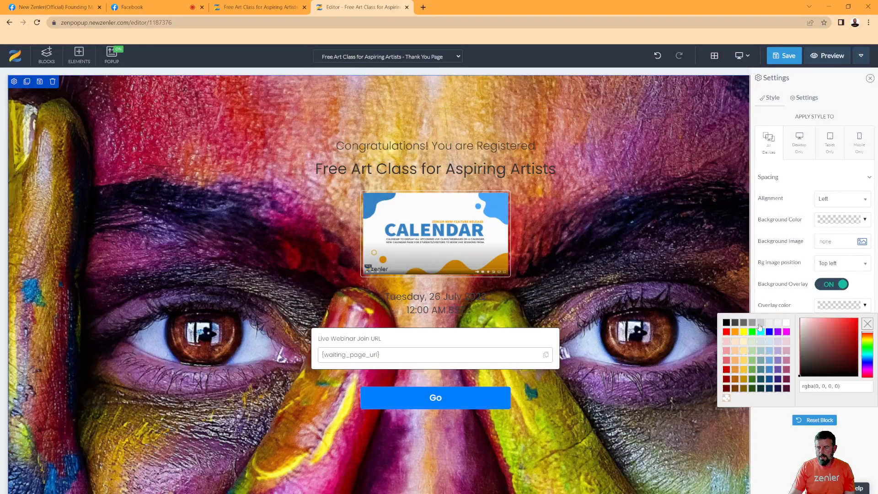
pyautogui.click(788, 324)
pyautogui.moveTo(801, 339); pyautogui.dragTo(814, 342)
pyautogui.click(779, 59)
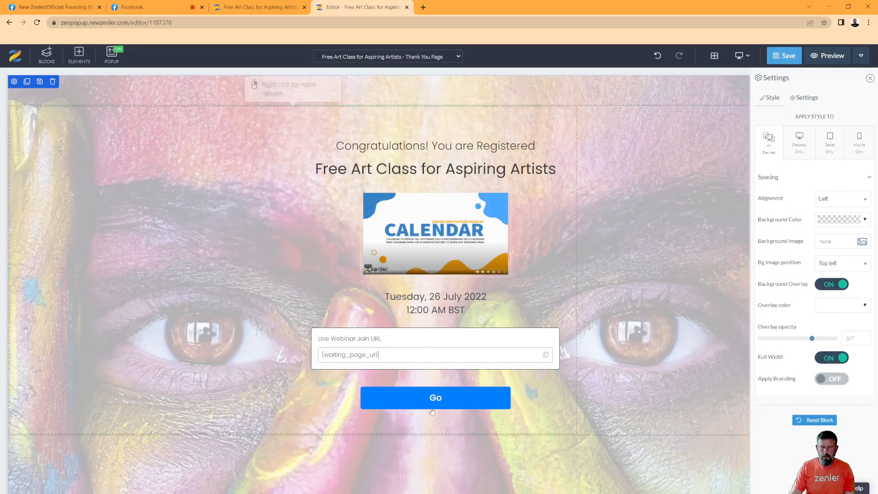
# Give the "Go" button a muted dark-pink background and set its border style to none
pyautogui.moveTo(388, 404)
pyautogui.click(365, 383)
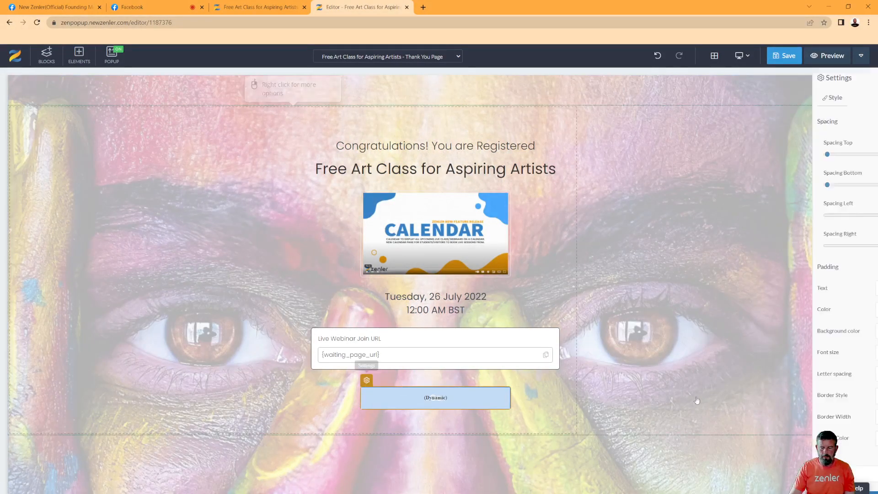
pyautogui.click(864, 332)
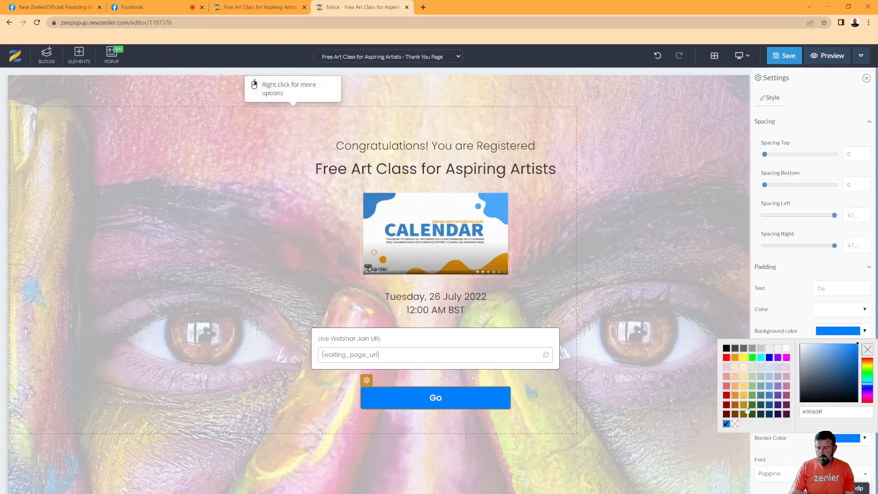
pyautogui.click(786, 395)
pyautogui.click(781, 312)
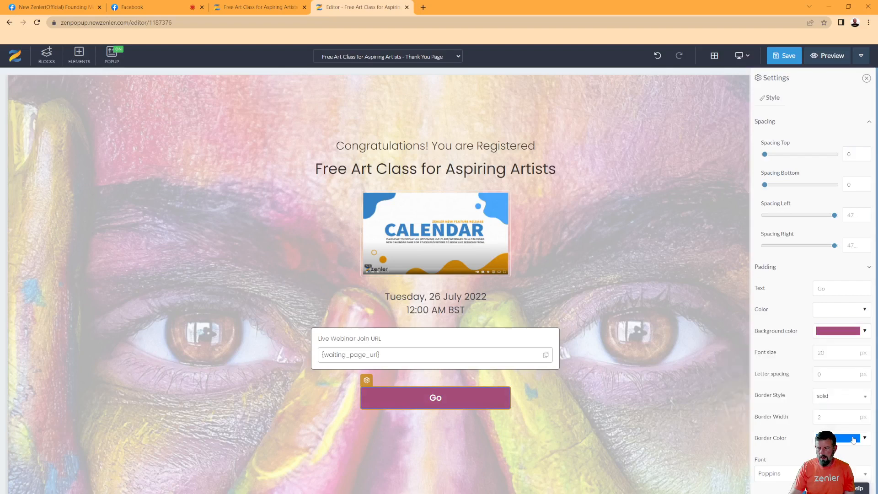
pyautogui.click(867, 397)
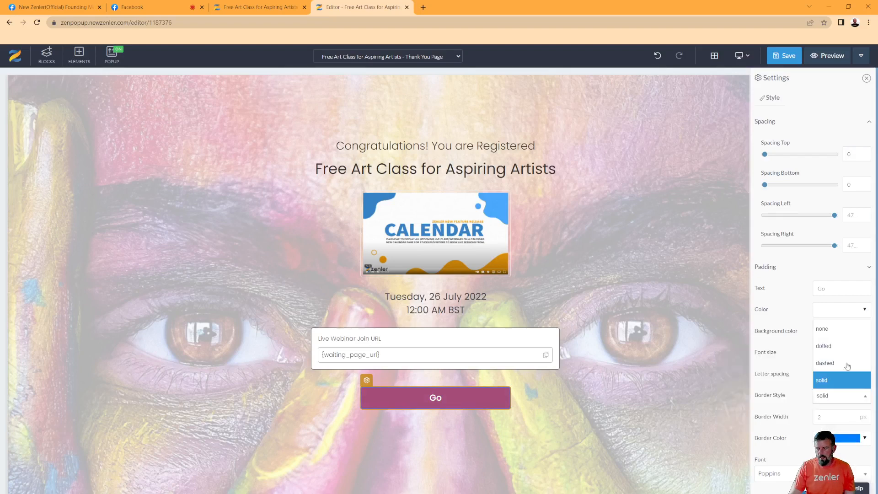
pyautogui.click(821, 329)
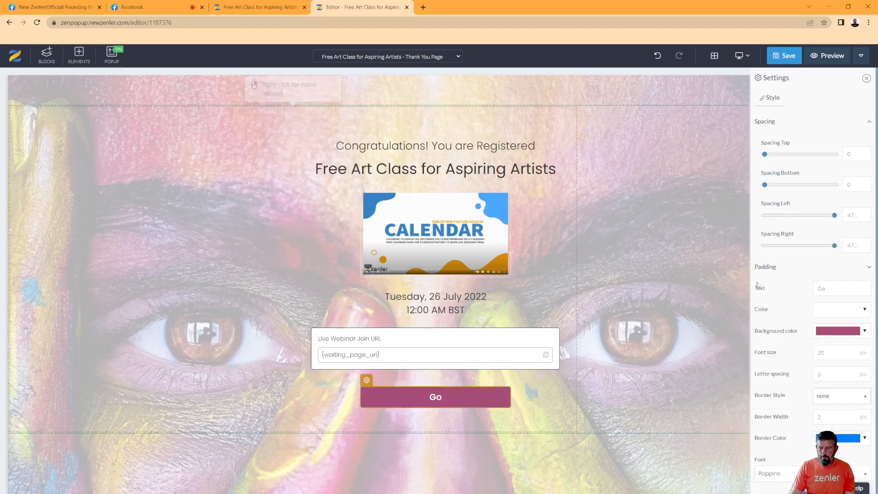
# Change the "Go" button's text to "YOUR IN NOW GO TO THE LIVE WHEN IT BEGINS!"
pyautogui.moveTo(828, 290); pyautogui.dragTo(760, 289)
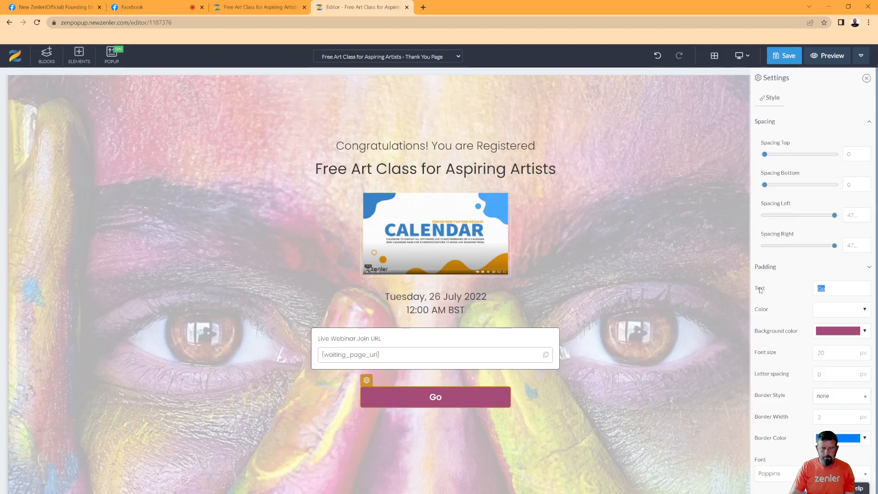
pyautogui.write('YOUR')
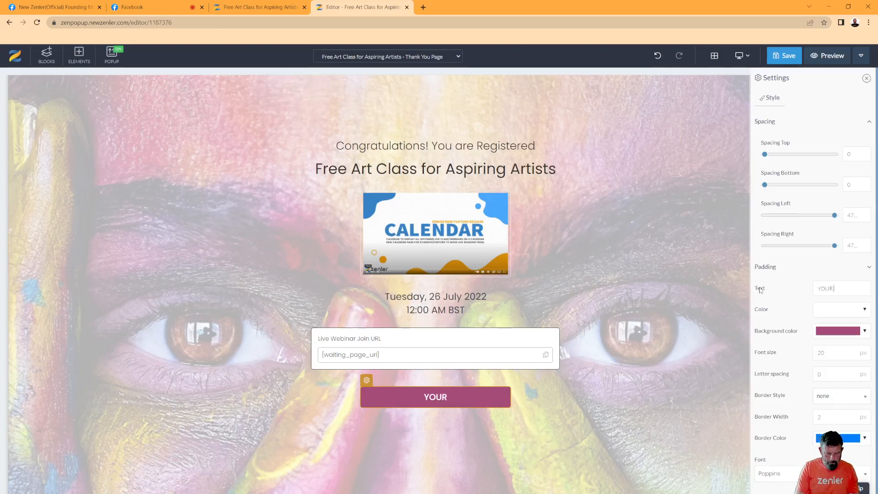
pyautogui.write(' IN NOW GO')
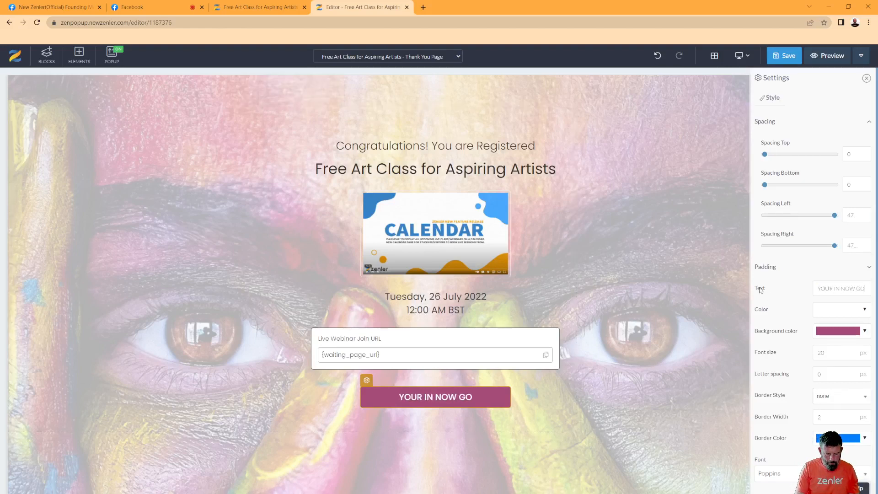
pyautogui.write(' TO THE LIV')
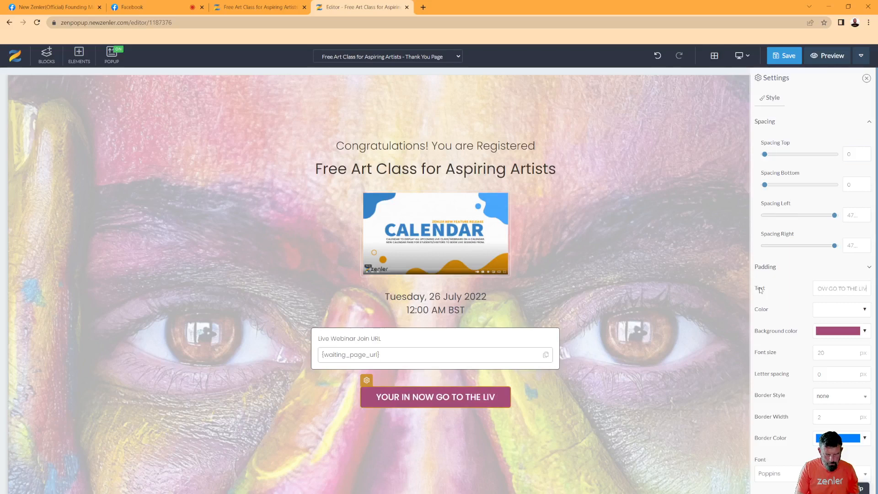
pyautogui.write('E WHEN')
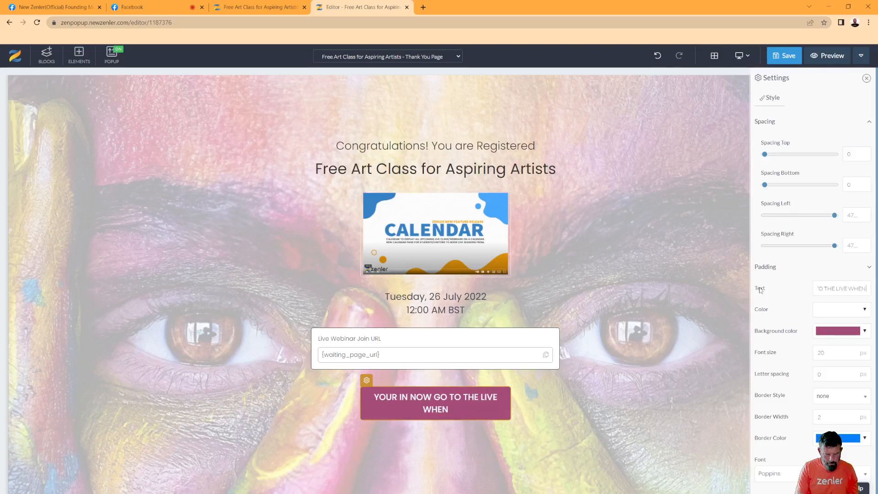
pyautogui.write(' IT BEGINS')
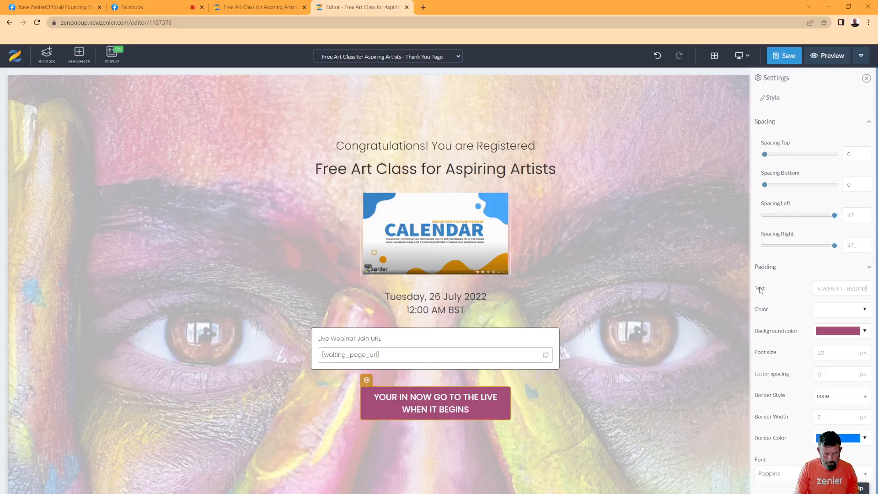
pyautogui.write('!')
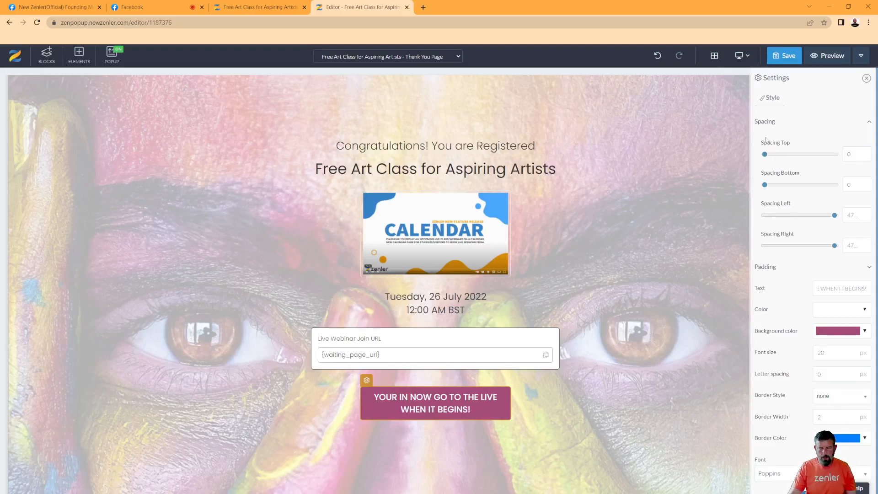
# Save the thank-you page and open the webinar's Waiting Page in the editor
pyautogui.click(783, 56)
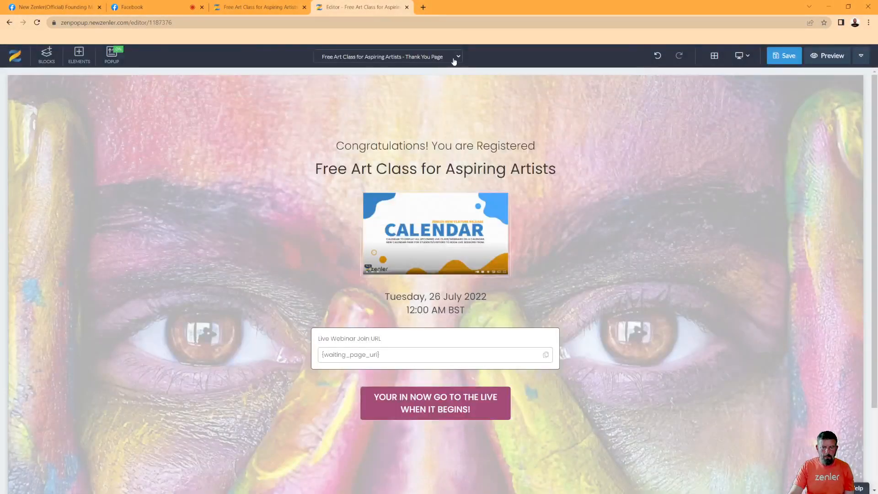
pyautogui.click(455, 57)
pyautogui.click(421, 106)
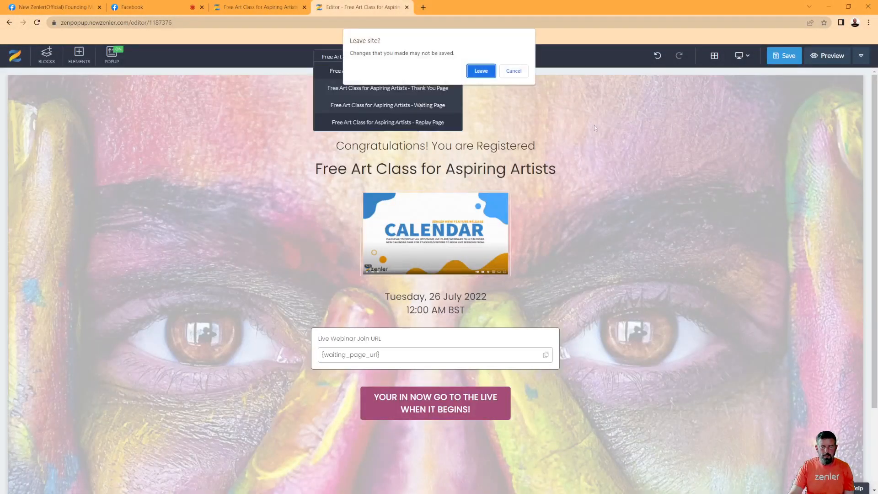
pyautogui.click(514, 71)
pyautogui.click(796, 57)
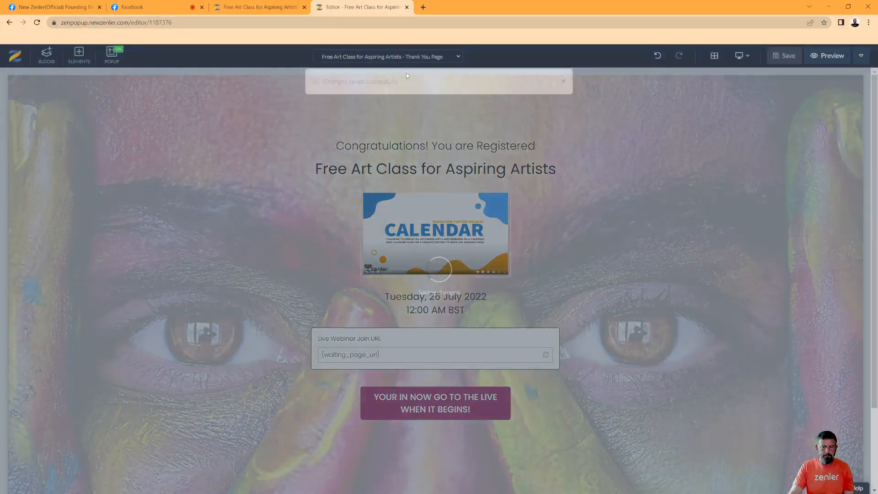
pyautogui.click(440, 60)
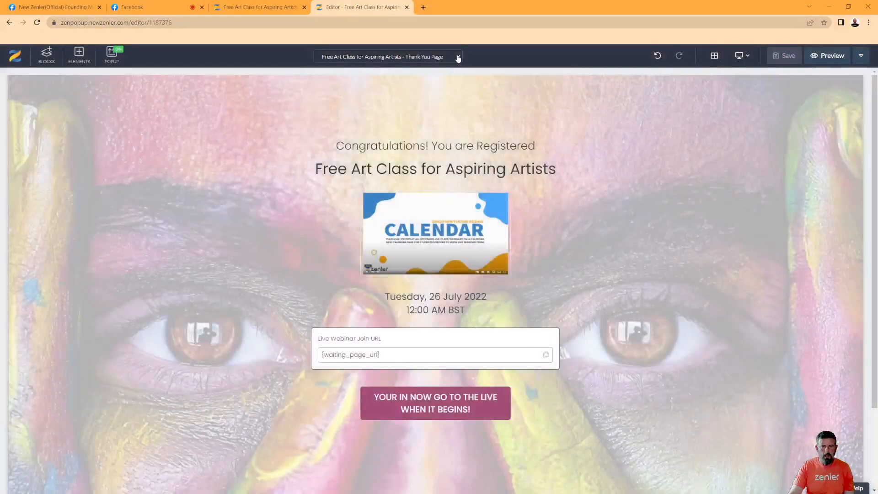
pyautogui.click(455, 57)
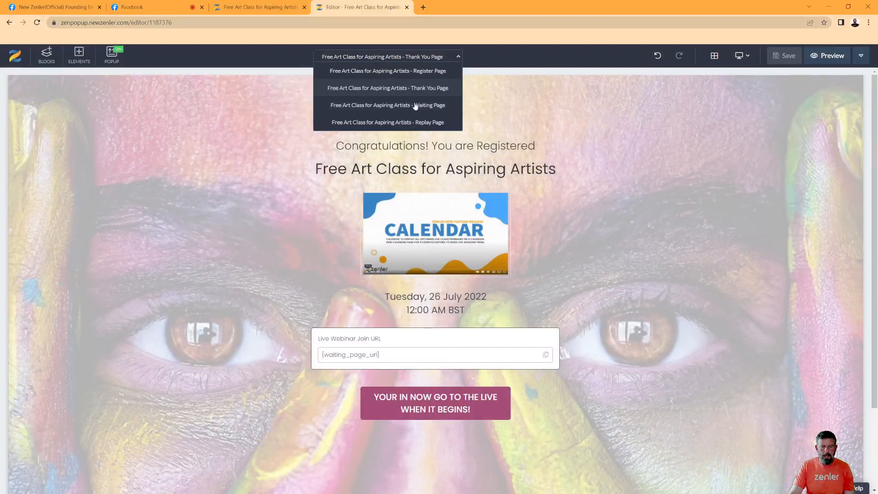
pyautogui.click(415, 107)
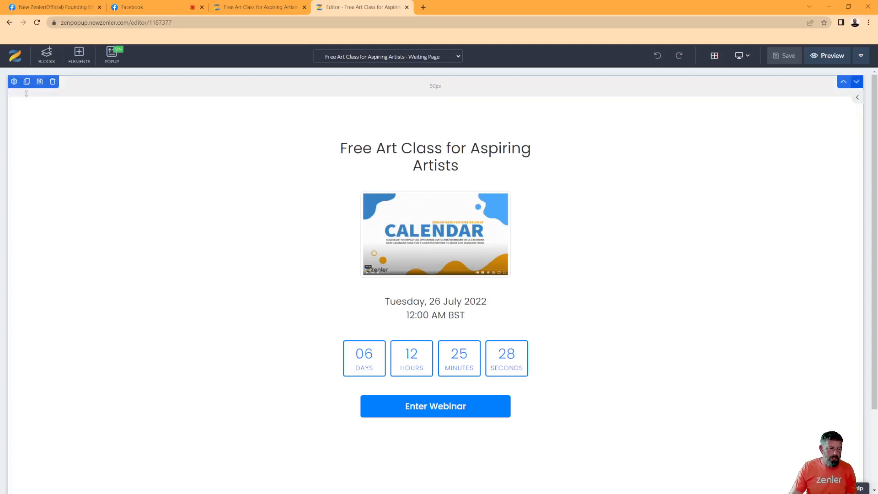
# Set the painted-face library picture as the waiting page's main block background and add a white overlay with 0.7 opacity
pyautogui.click(16, 84)
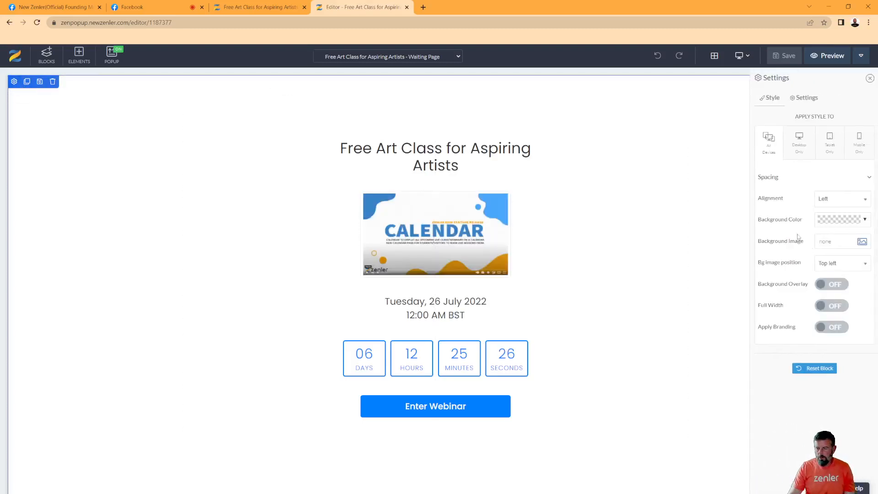
pyautogui.click(861, 242)
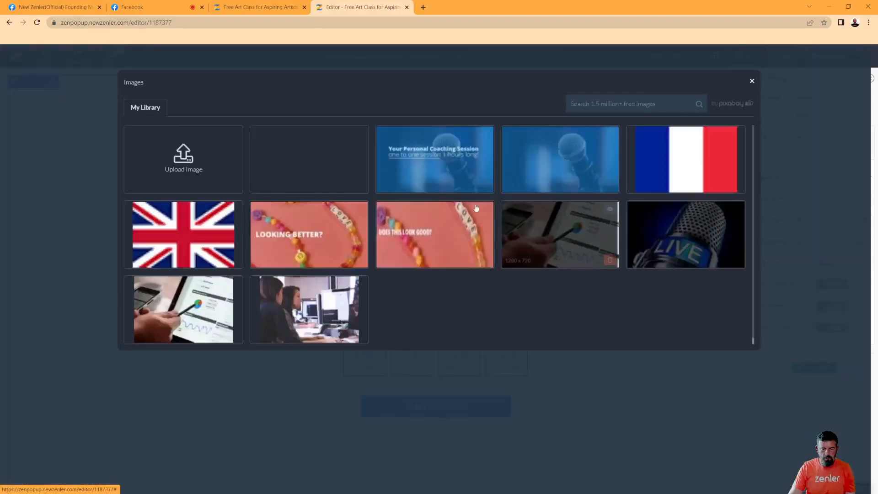
pyautogui.click(306, 168)
pyautogui.click(831, 284)
pyautogui.click(862, 306)
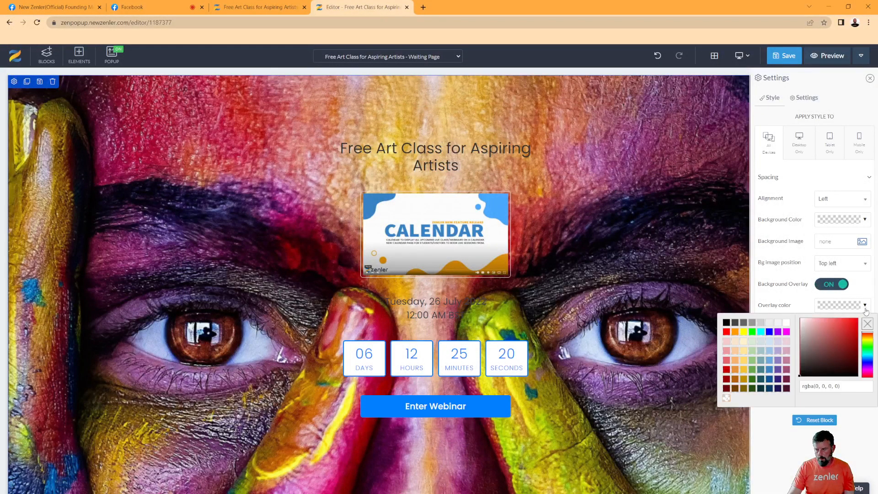
pyautogui.click(786, 322)
pyautogui.moveTo(798, 338); pyautogui.dragTo(813, 338)
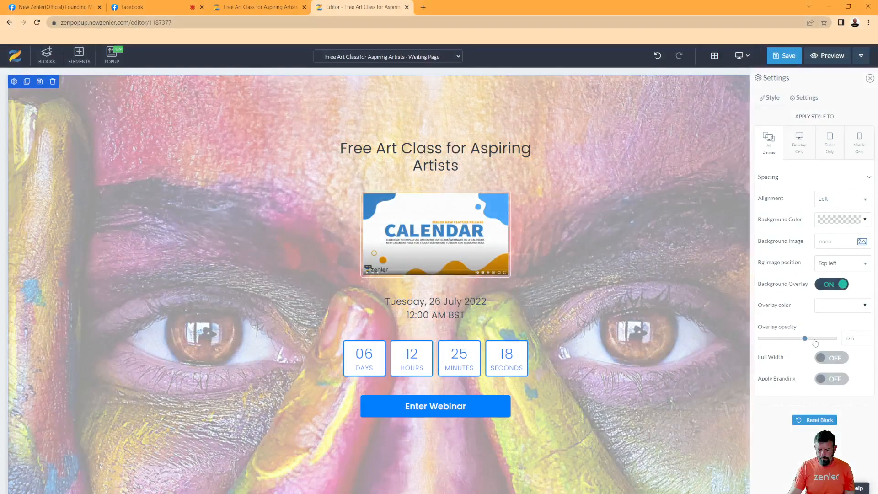
# Give the "Enter Webinar" button a muted dark-pink #a64d79 background and set its border style to none
pyautogui.click(366, 389)
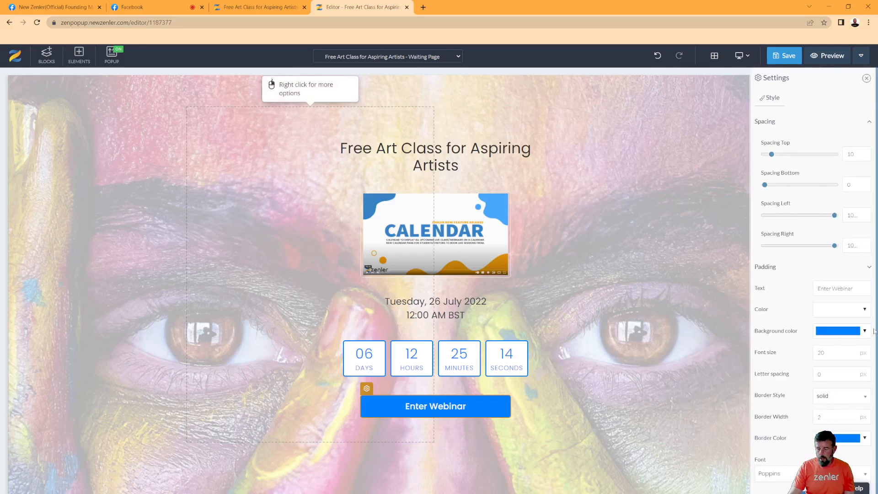
pyautogui.click(864, 331)
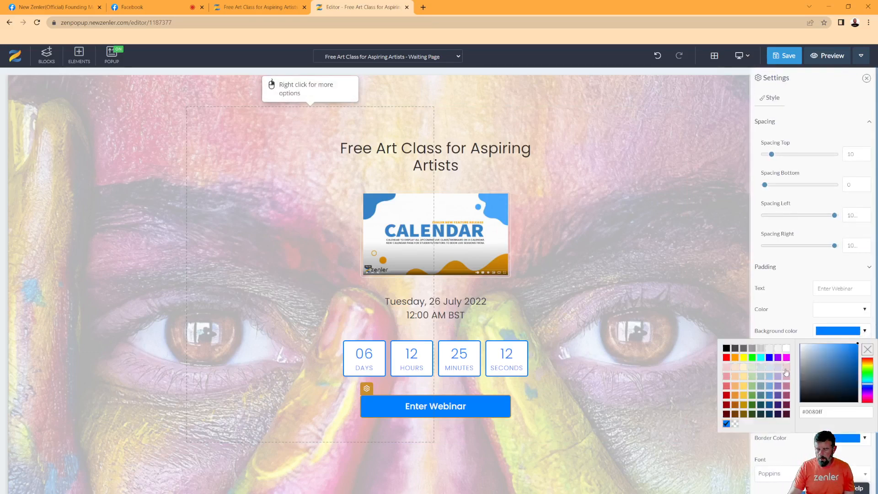
pyautogui.click(786, 395)
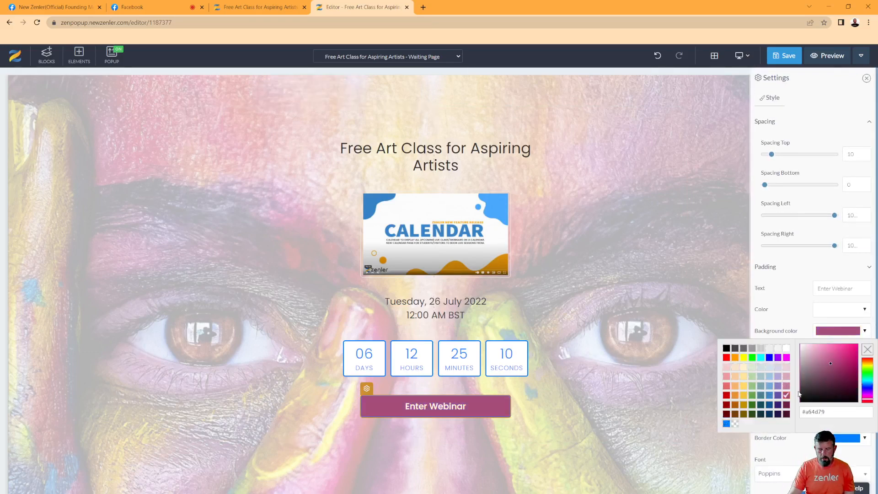
pyautogui.click(852, 397)
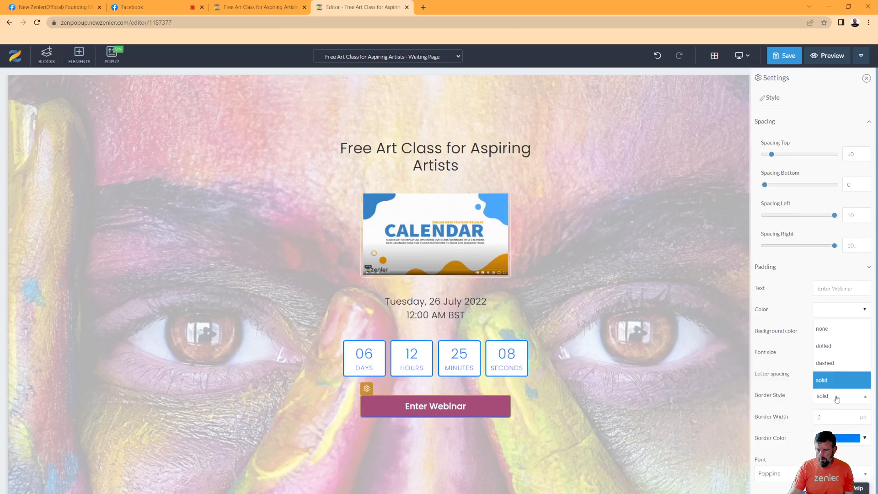
pyautogui.click(826, 327)
# Set the countdown timer's border, label and digit colors to dark red #990000
pyautogui.click(332, 372)
pyautogui.click(316, 332)
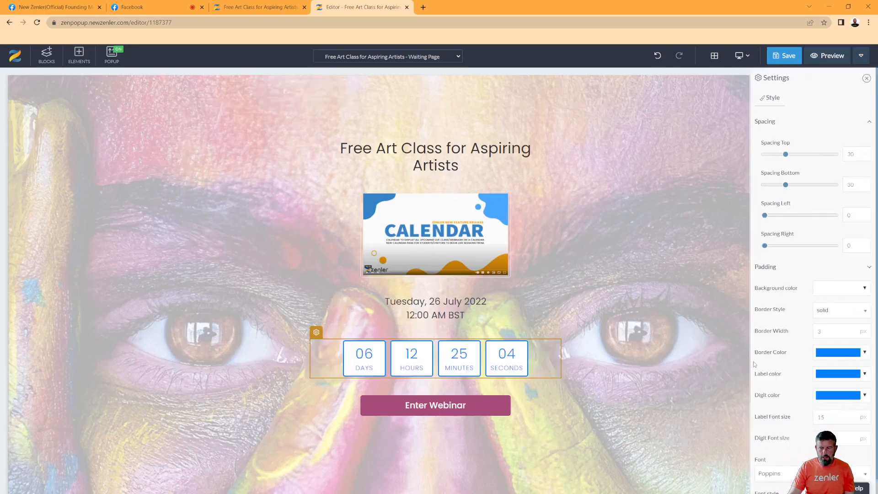
pyautogui.click(862, 354)
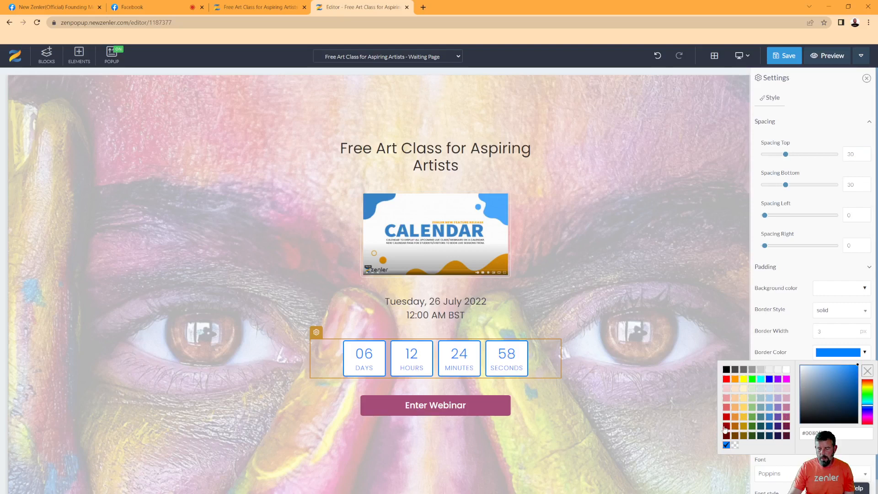
pyautogui.click(726, 427)
pyautogui.click(861, 365)
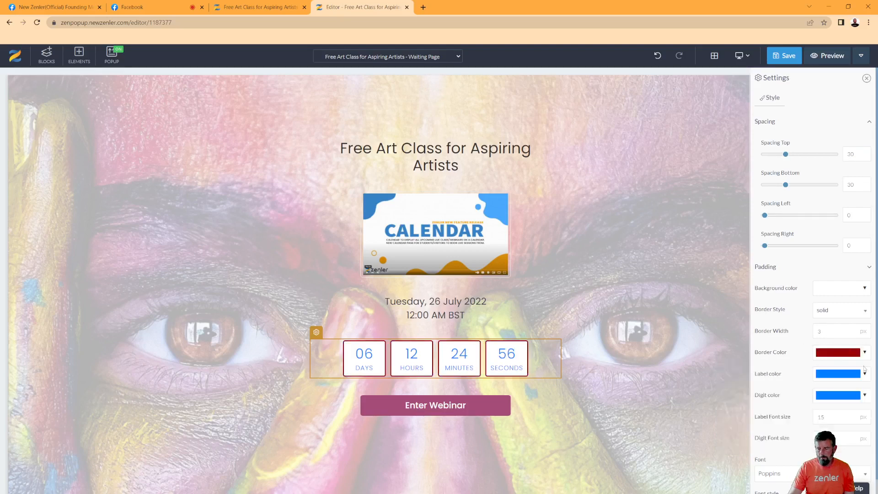
pyautogui.click(865, 374)
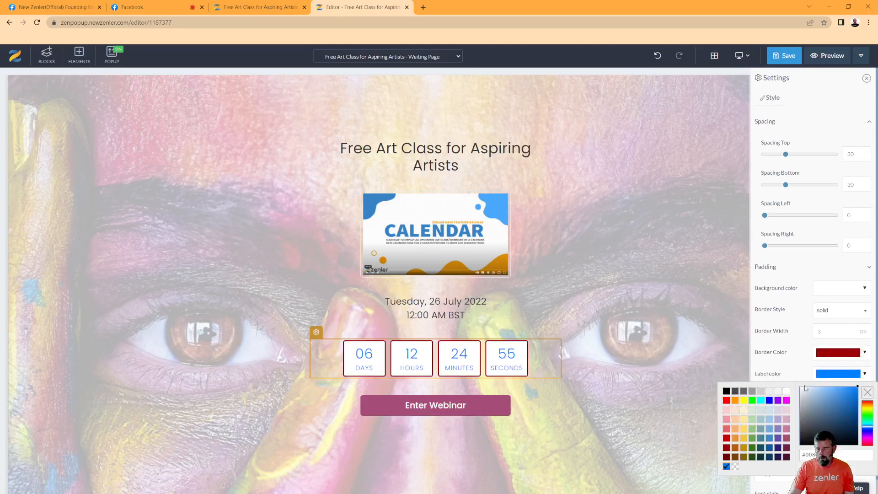
pyautogui.click(728, 447)
pyautogui.click(862, 391)
pyautogui.click(862, 396)
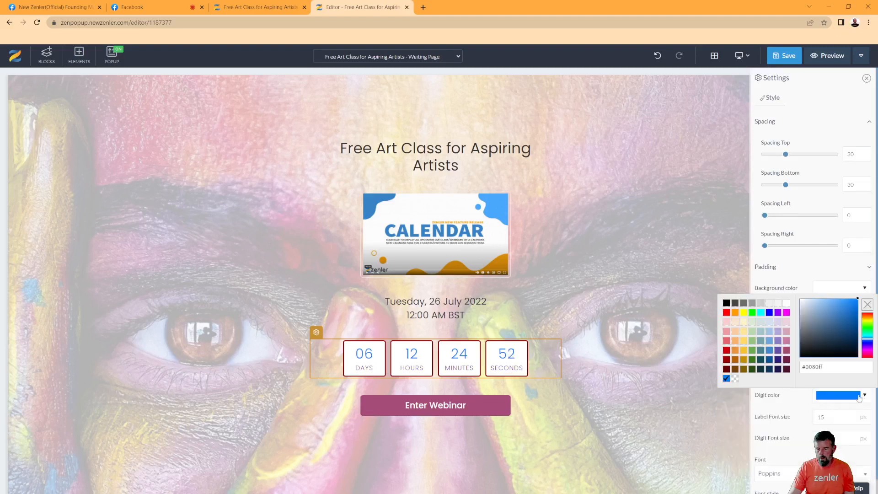
pyautogui.click(727, 359)
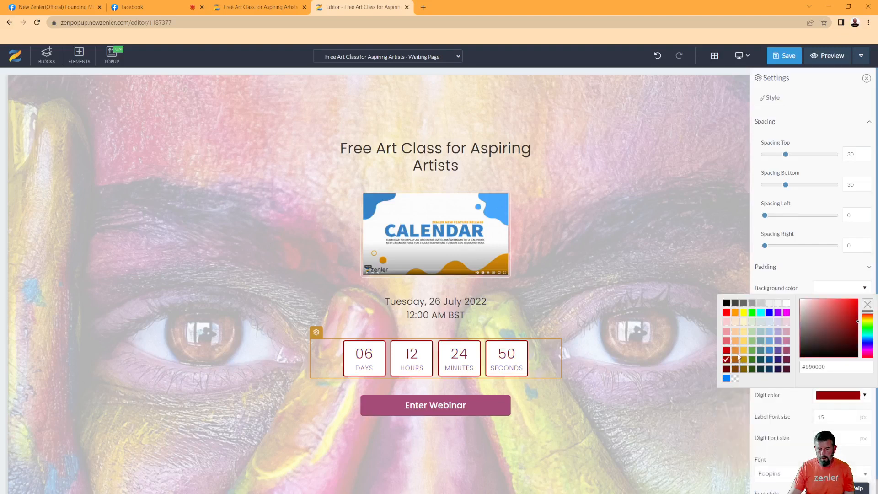
pyautogui.click(793, 273)
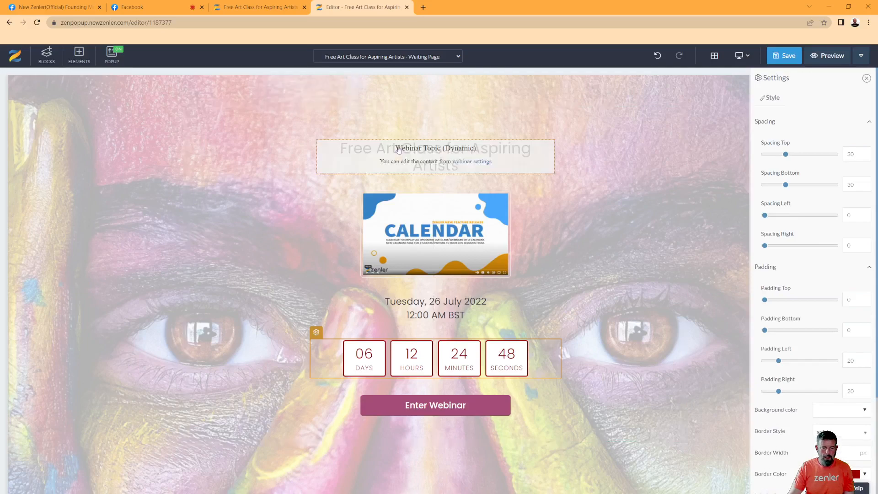
# Set the webinar title's font size to 45 px and make the waiting page's main block full width
pyautogui.click(399, 150)
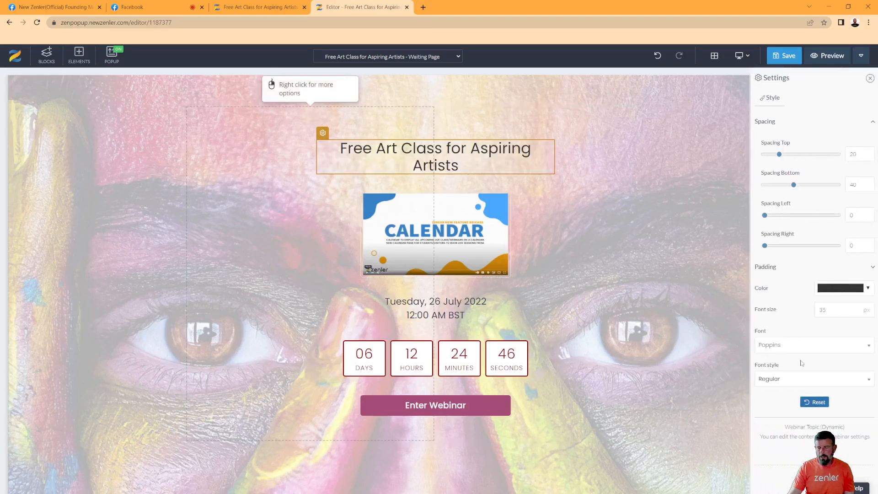
pyautogui.doubleClick(822, 310)
pyautogui.press('BackSpace')
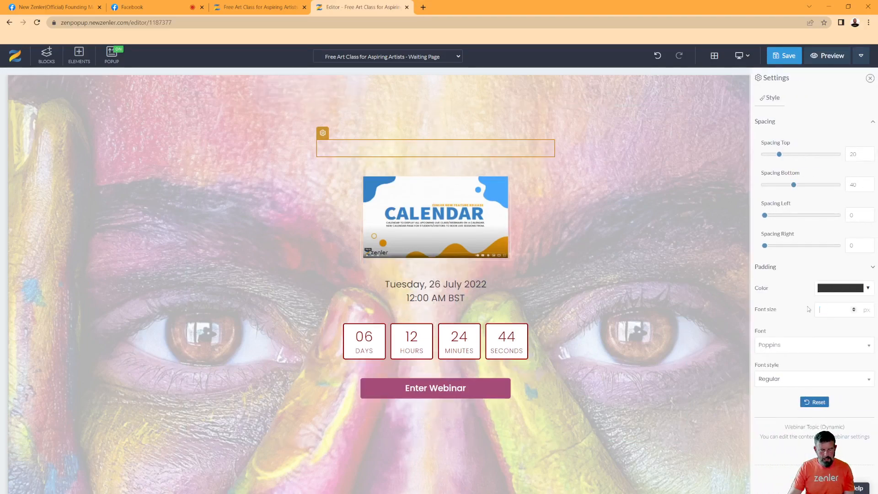
pyautogui.write('45')
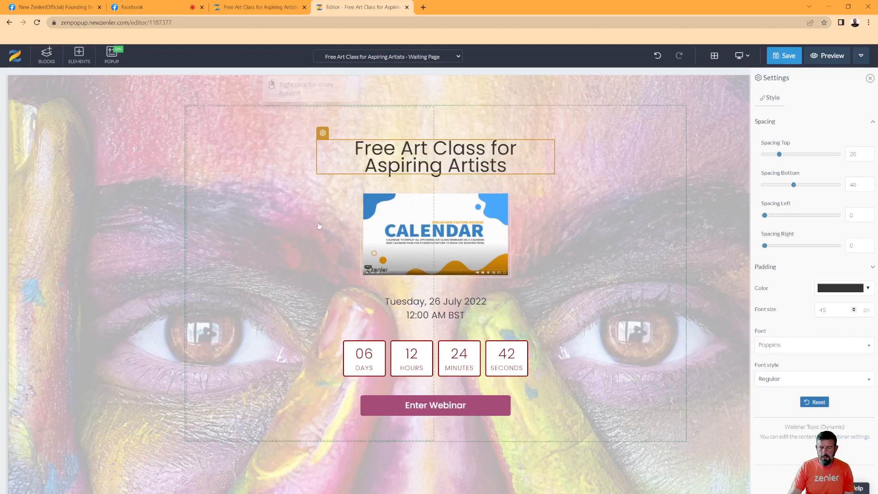
pyautogui.click(137, 203)
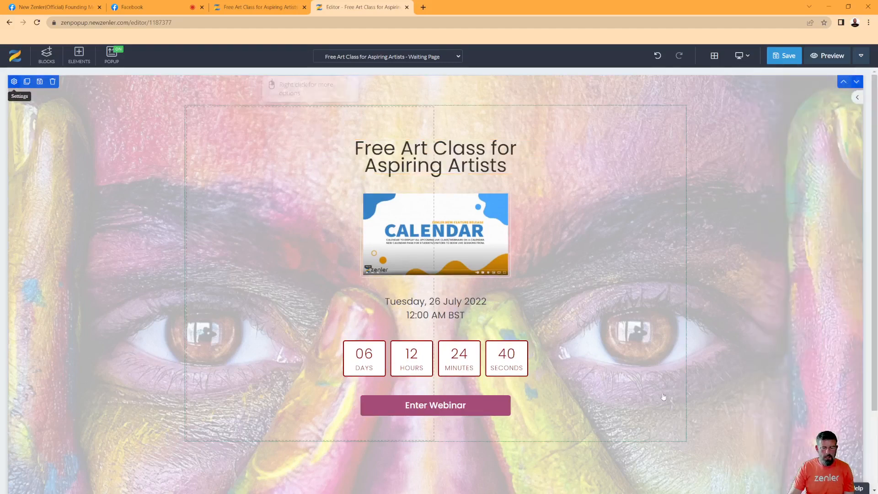
pyautogui.click(835, 359)
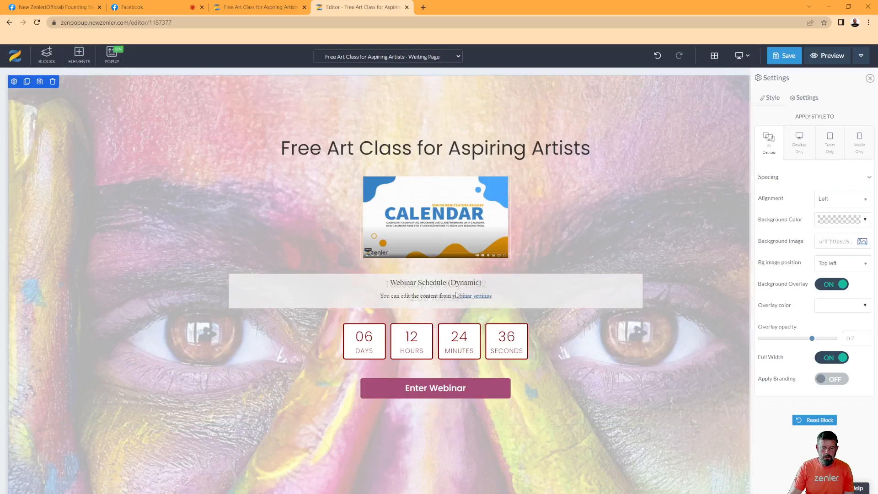
# Set the font size of the webinar schedule's date and time on the waiting page to 35 px
pyautogui.click(457, 295)
pyautogui.hotkey('ctrl', 'shift', 'Tab')
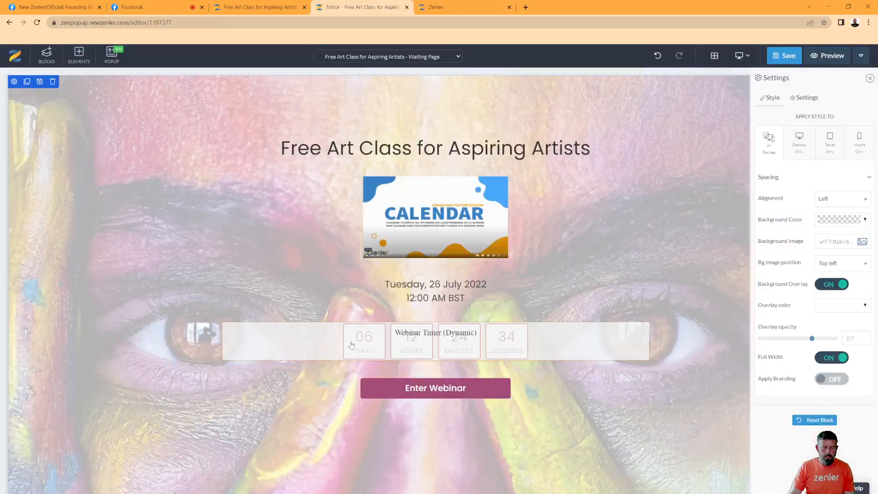
pyautogui.click(330, 296)
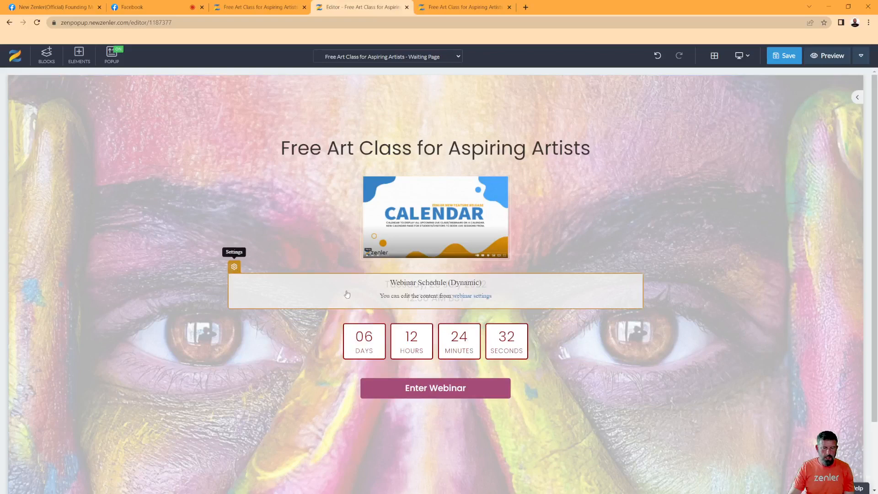
pyautogui.click(234, 267)
pyautogui.moveTo(829, 310); pyautogui.dragTo(809, 313)
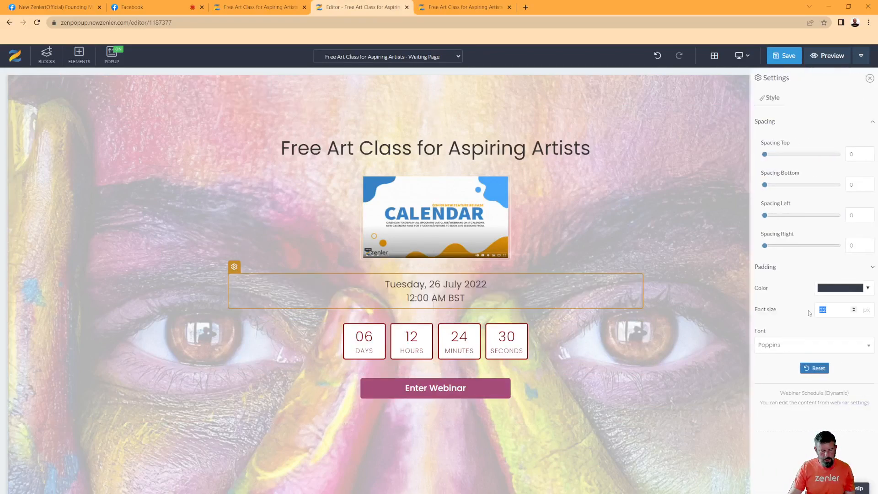
pyautogui.write('35')
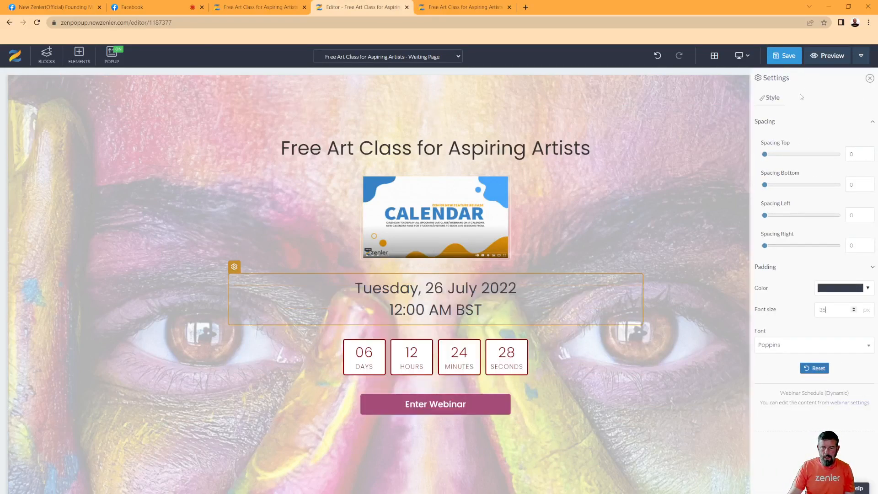
# Save the waiting page with its existing SEO settings and open the Free Art Class for Aspiring Artists replay page for editing
pyautogui.click(784, 56)
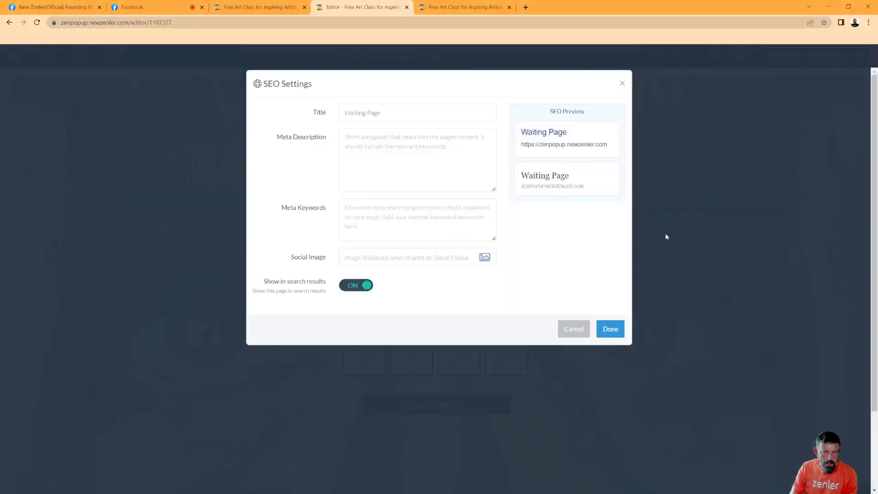
pyautogui.click(611, 329)
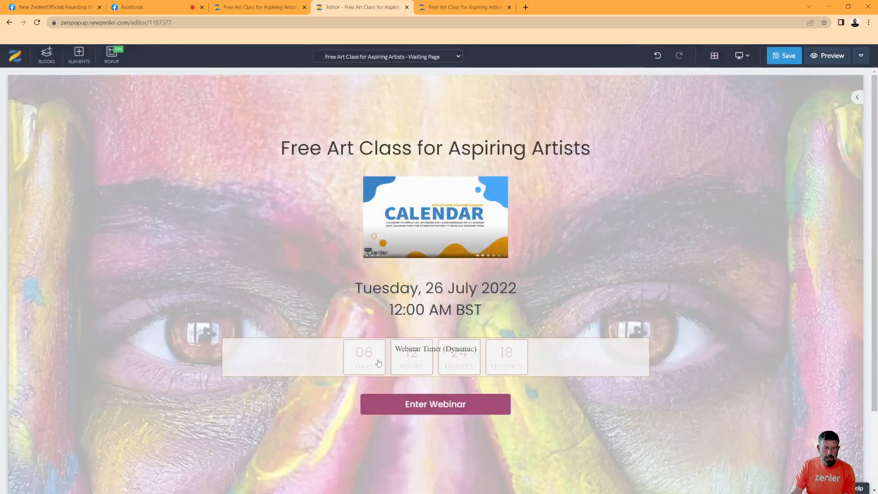
pyautogui.click(455, 57)
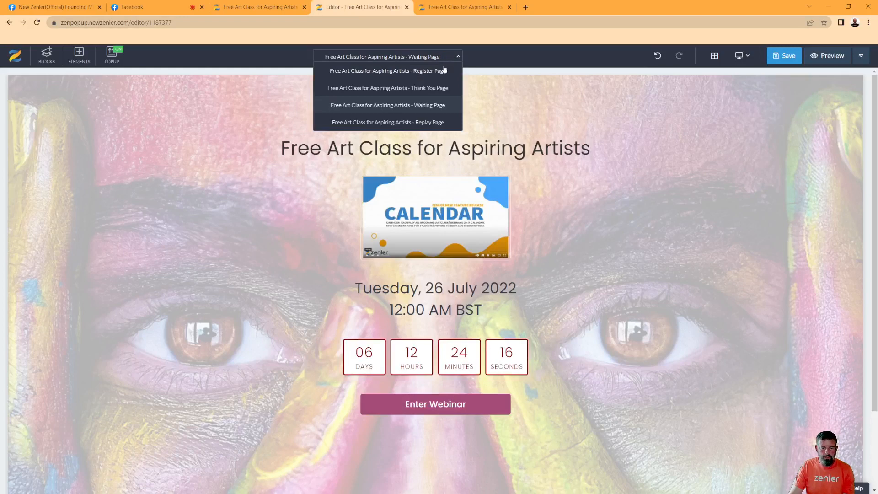
pyautogui.click(414, 125)
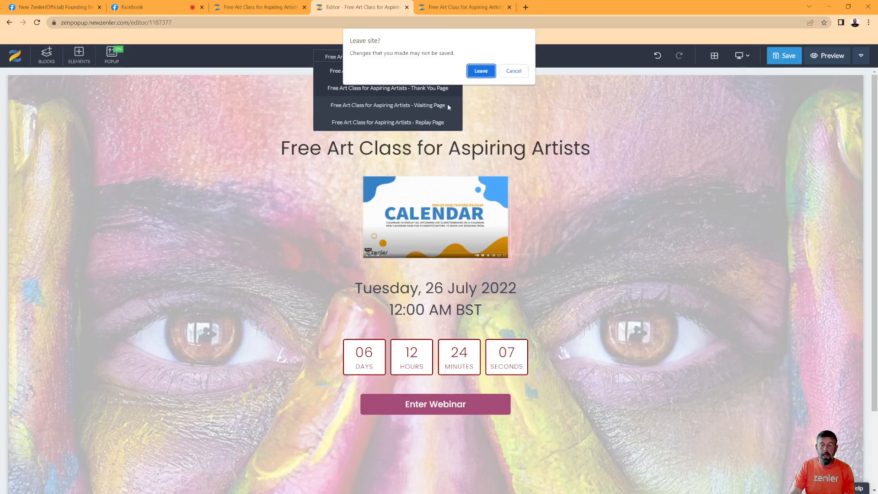
pyautogui.click(512, 73)
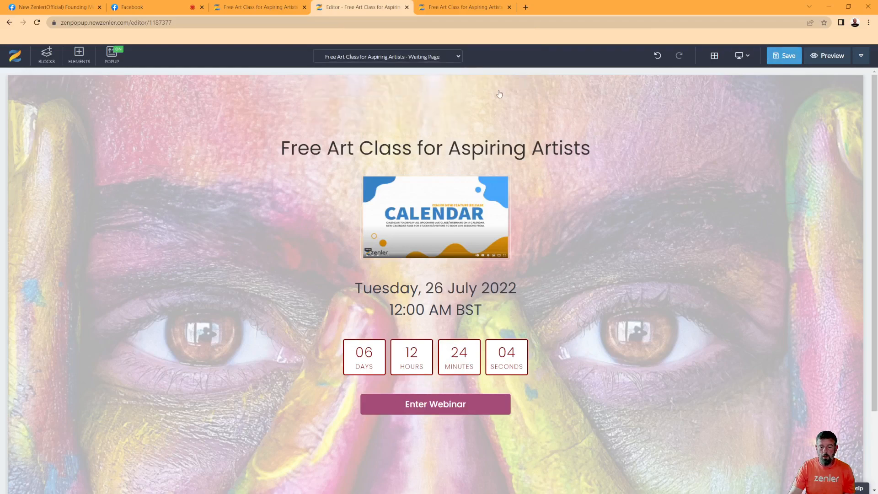
pyautogui.hotkey('ctrl', 's')
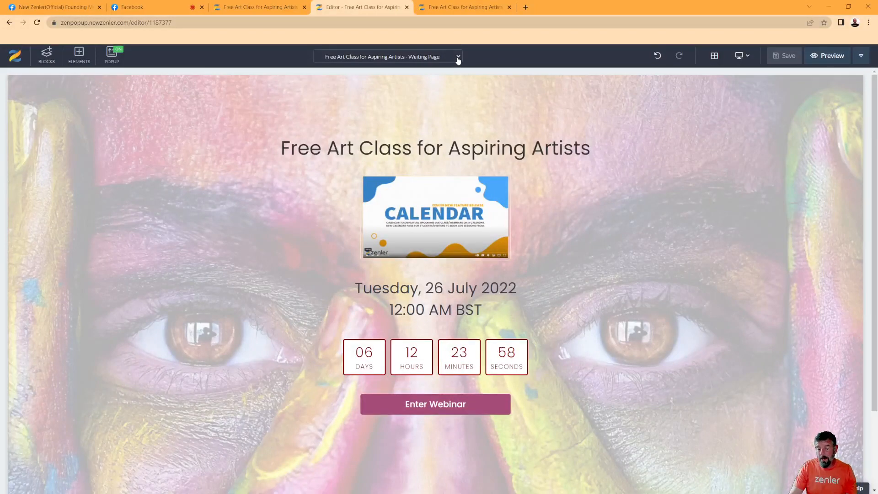
pyautogui.click(457, 59)
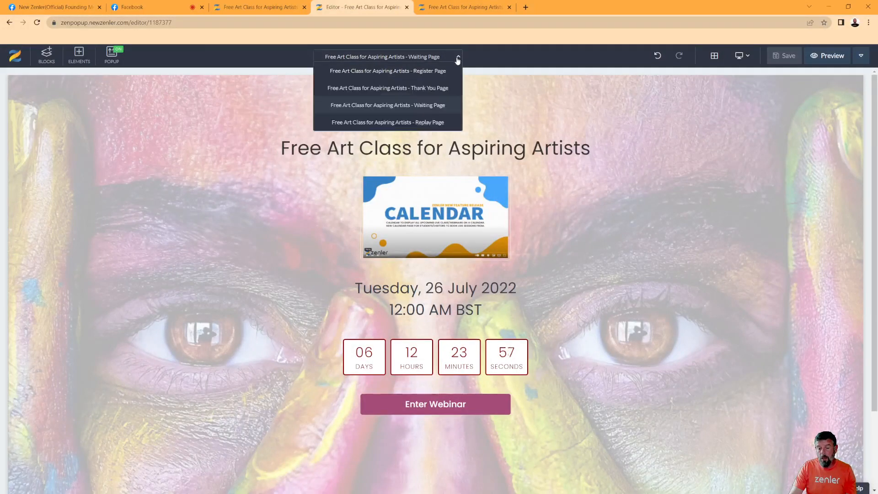
pyautogui.click(420, 123)
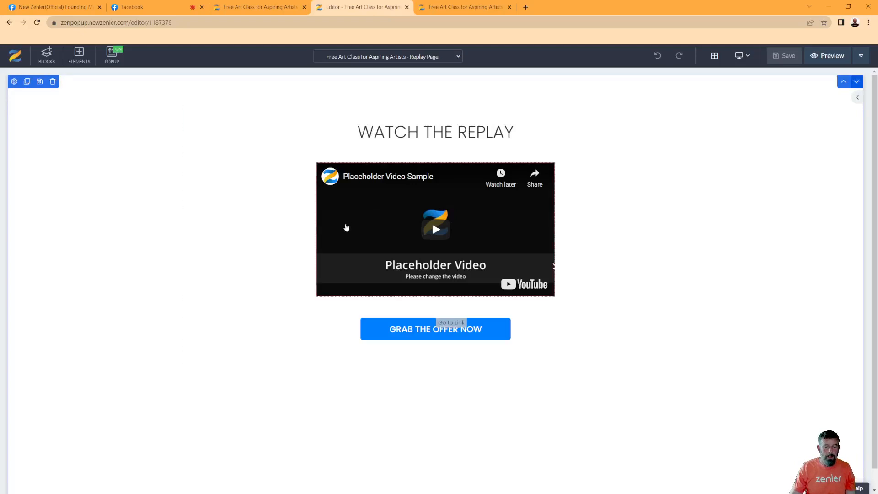
# Try to replace the replay page's placeholder video by uploading USING HOOTSUITE.mp4 from the Desktop
pyautogui.click(344, 224)
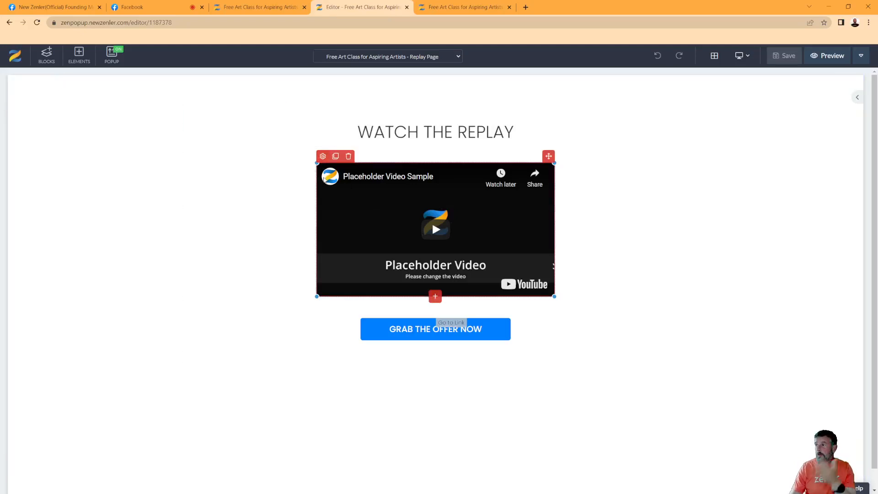
pyautogui.click(323, 156)
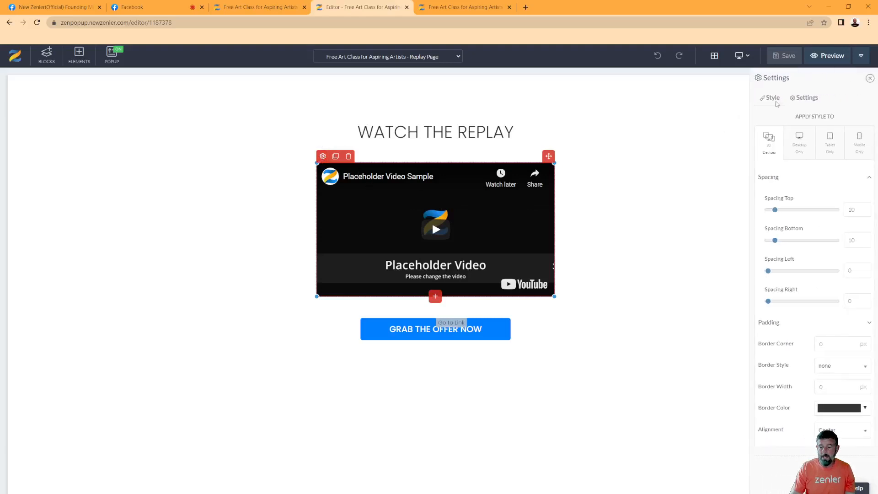
pyautogui.click(805, 97)
pyautogui.click(864, 122)
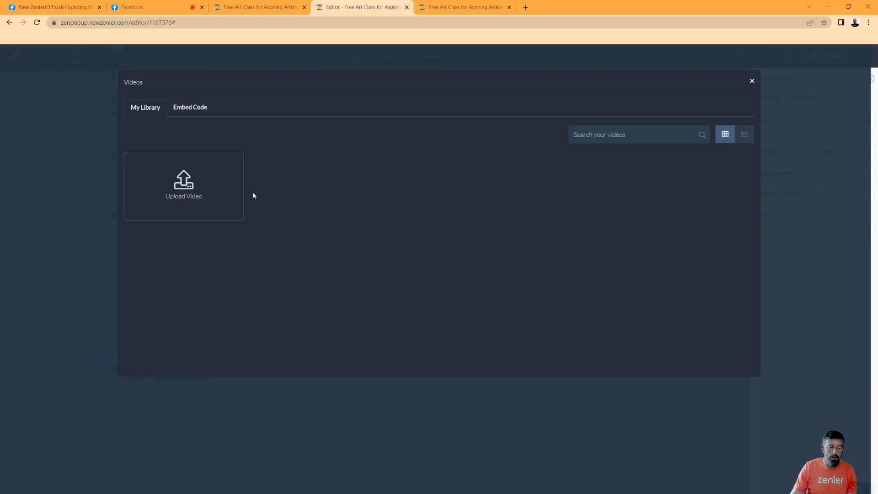
pyautogui.click(439, 264)
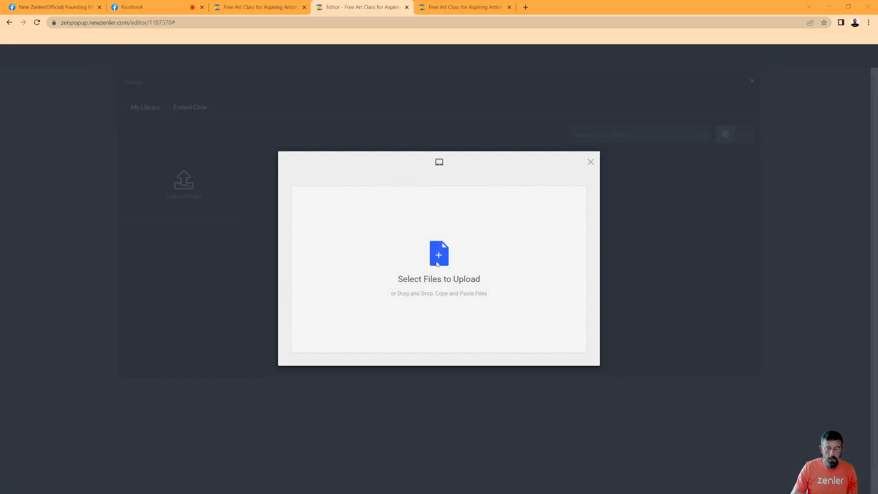
pyautogui.click(280, 78)
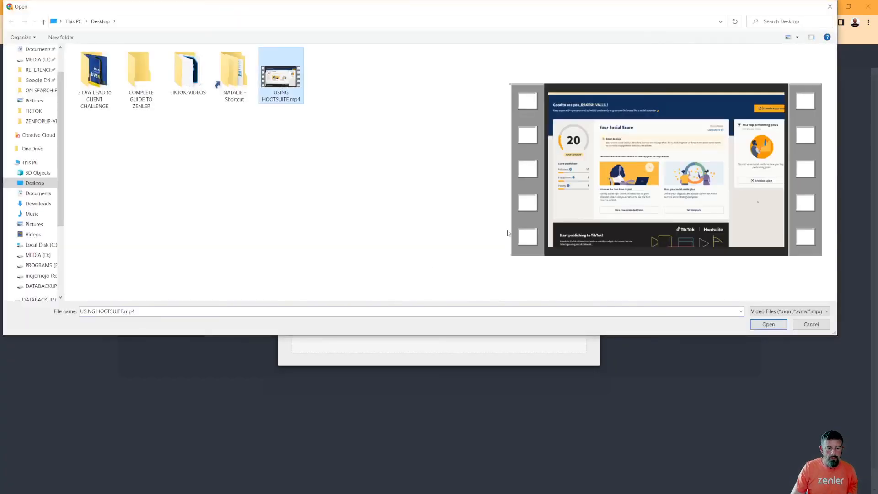
pyautogui.doubleClick(280, 77)
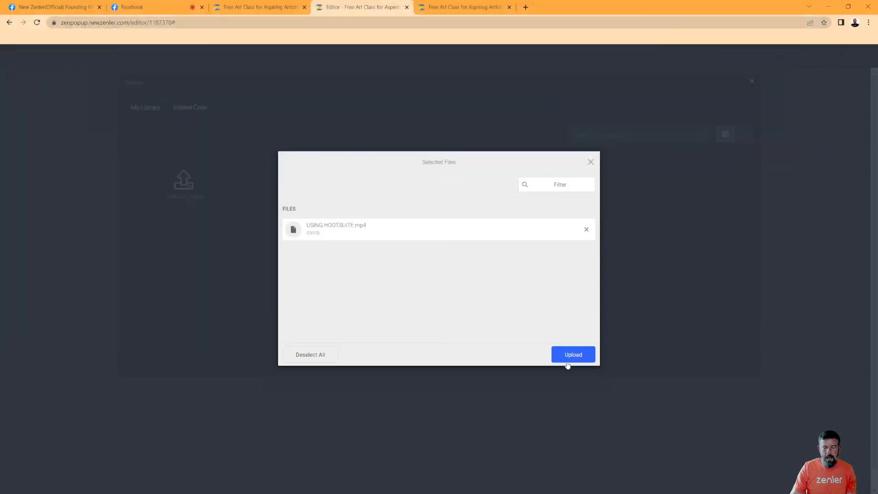
pyautogui.click(580, 355)
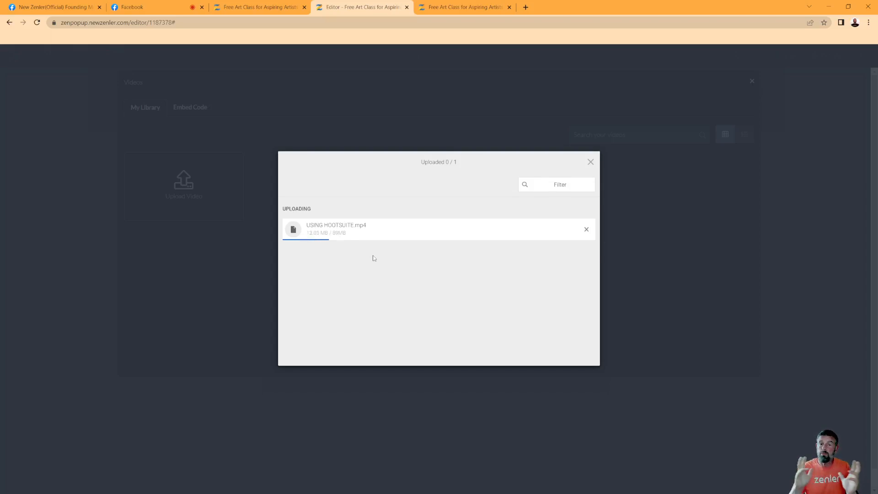
# Cancel the running video upload and return from the video library to the replay page
pyautogui.click(590, 162)
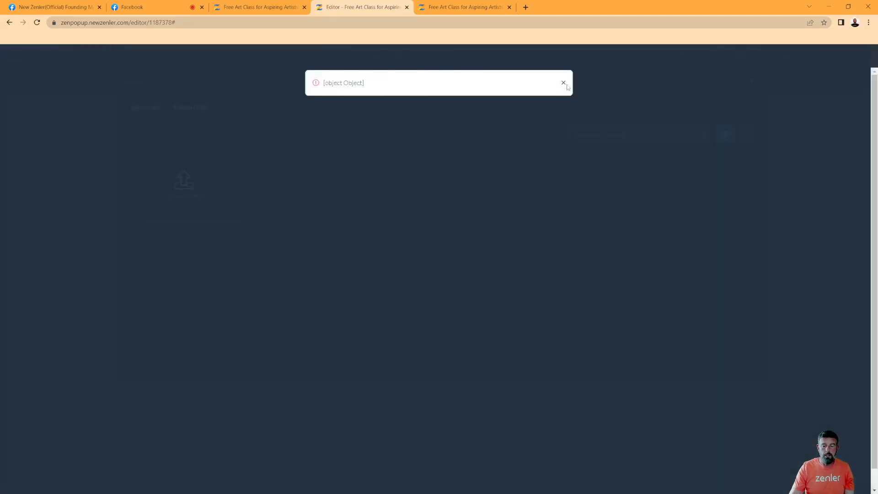
pyautogui.click(563, 84)
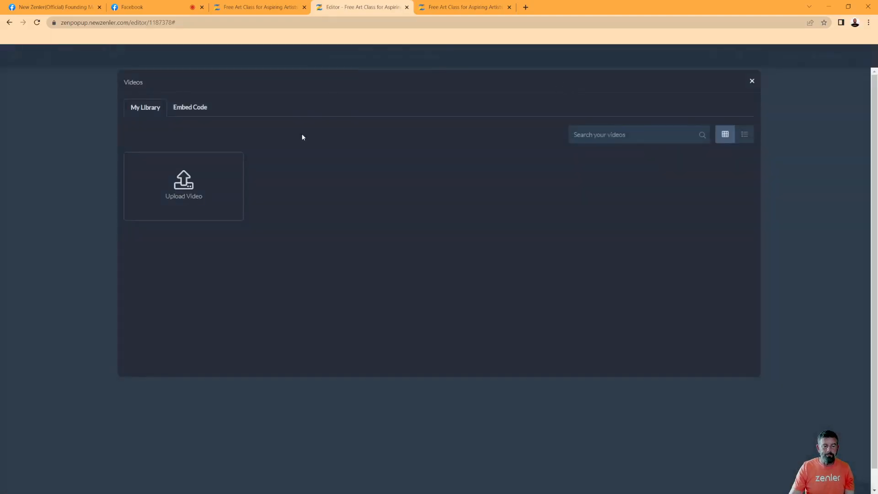
pyautogui.click(751, 82)
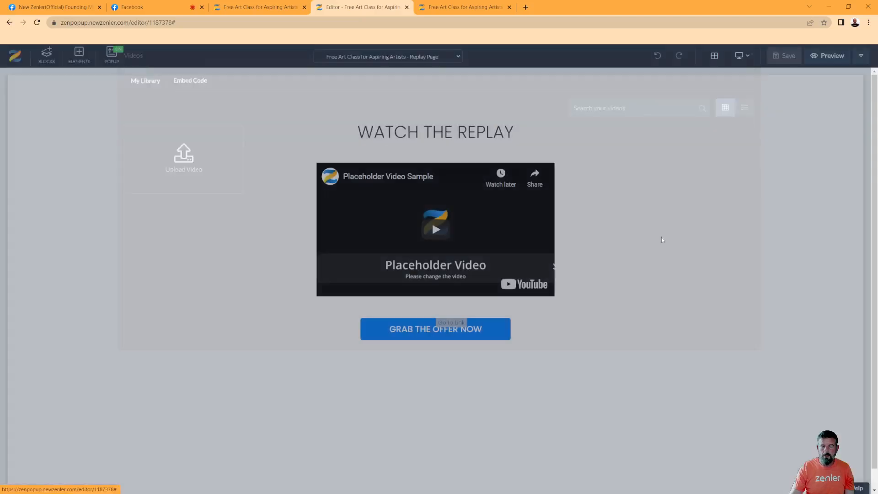
pyautogui.click(399, 242)
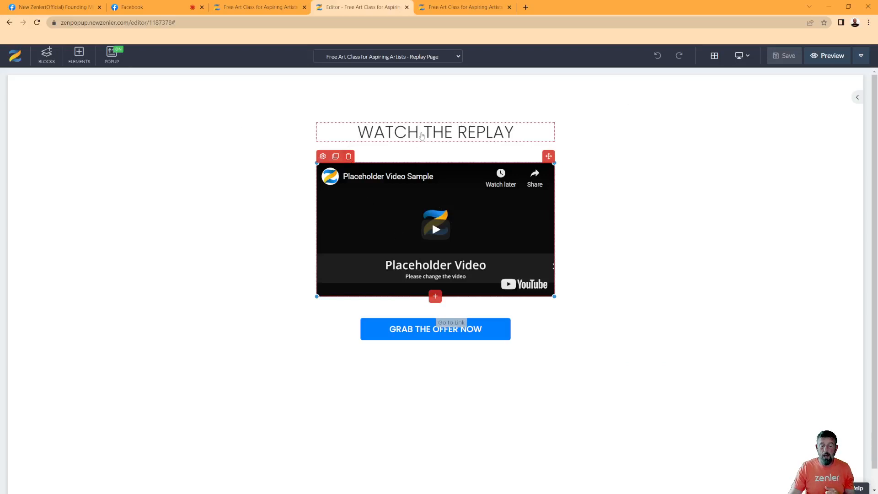
# Replace the "WATCH THE REPLAY" heading text with "NO REPLAYS"
pyautogui.click(514, 132)
pyautogui.moveTo(514, 133); pyautogui.dragTo(347, 130)
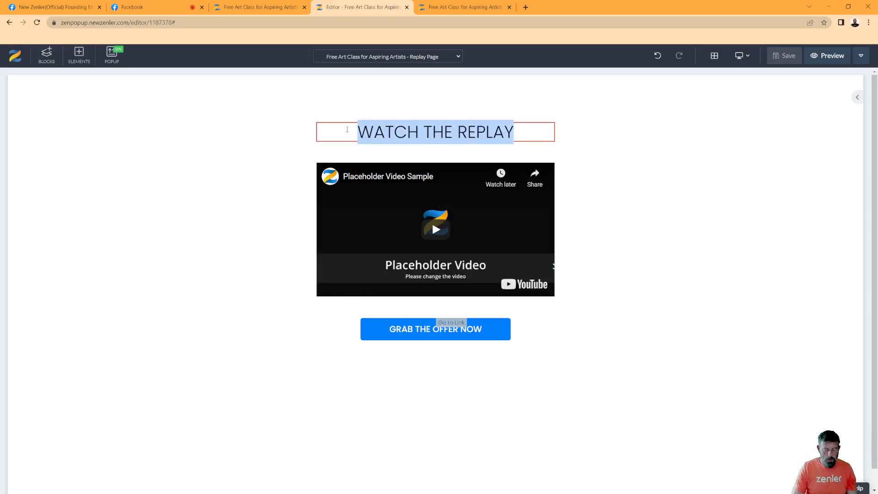
pyautogui.write('NO REPLAYS')
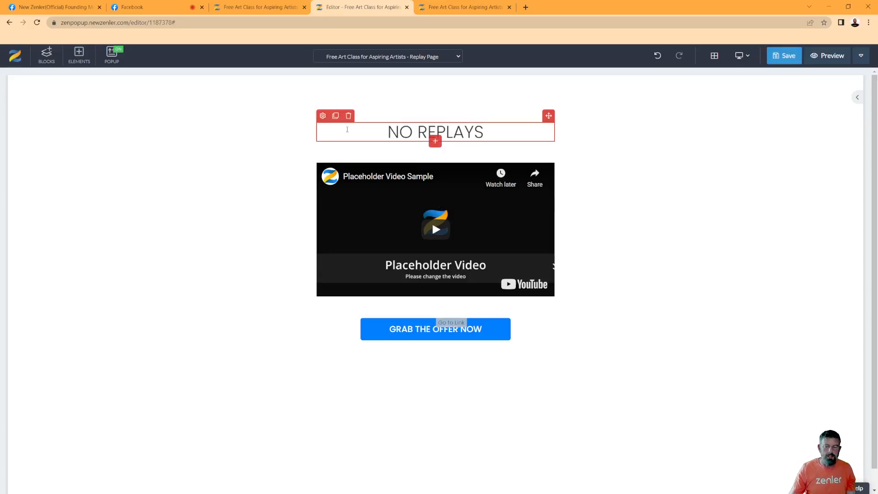
# Change the replay page's heading to "Your Replay of the Live Artists Workshop"
pyautogui.tripleClick(364, 127)
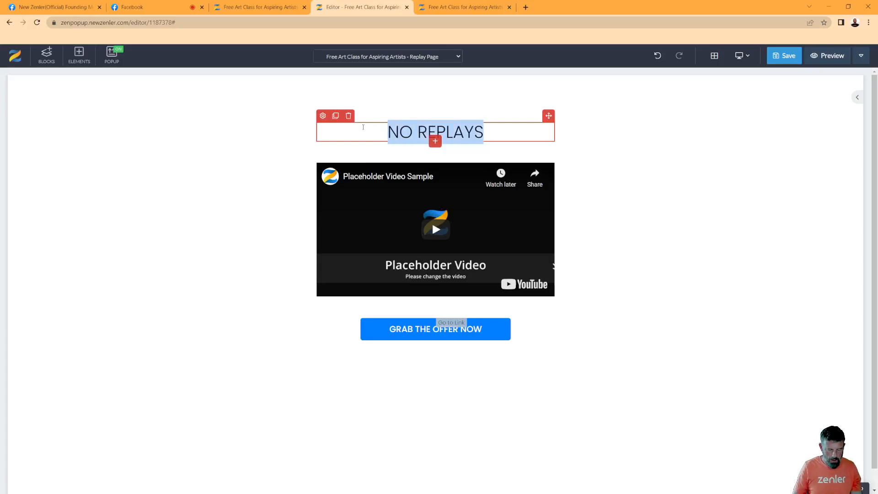
pyautogui.write('YO')
pyautogui.press('BackSpace')
pyautogui.write('ou')
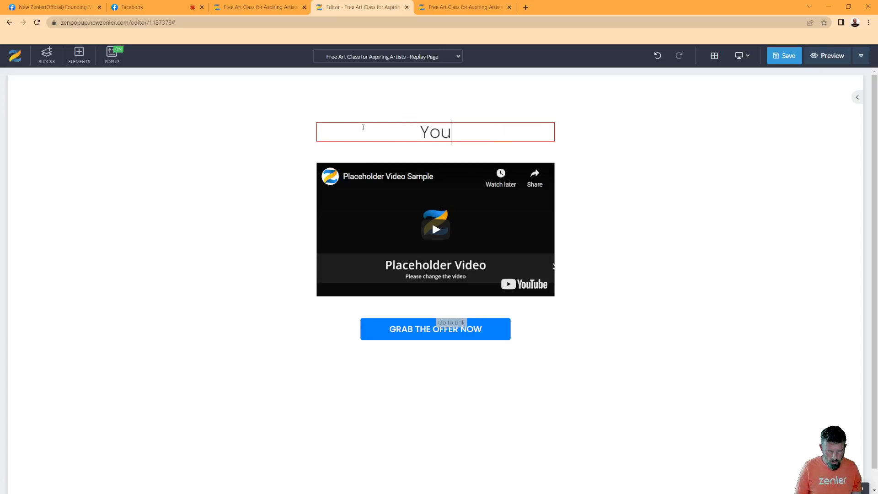
pyautogui.write('r Re')
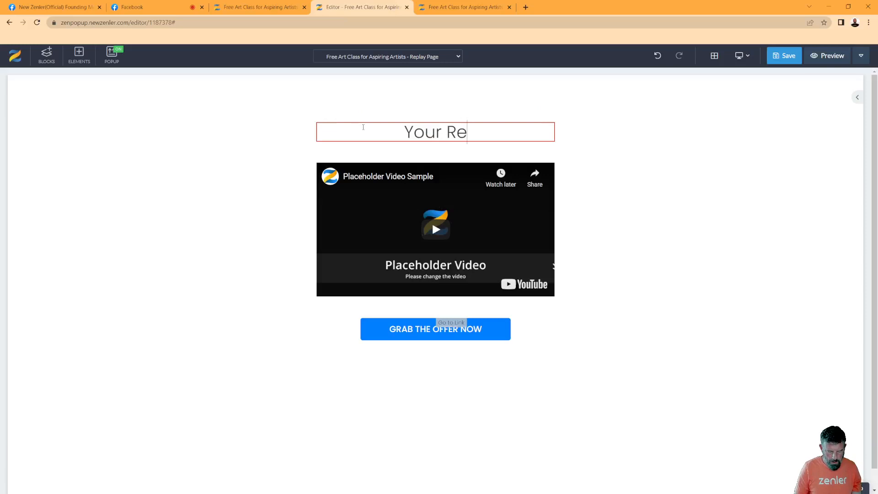
pyautogui.write('play of the l')
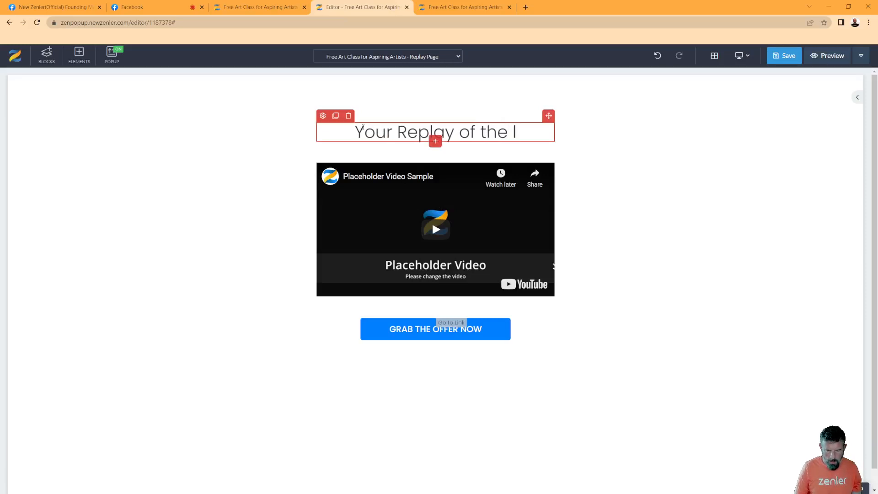
pyautogui.press('BackSpace')
pyautogui.write('Live ')
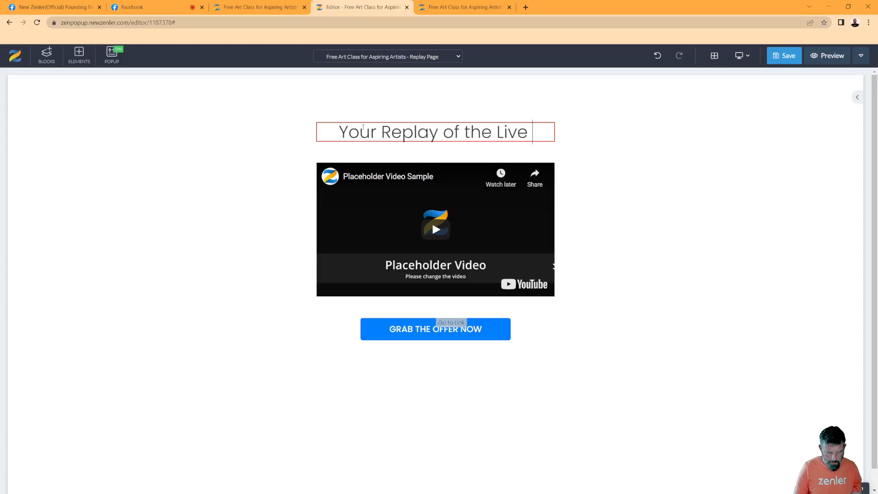
pyautogui.write('Artists')
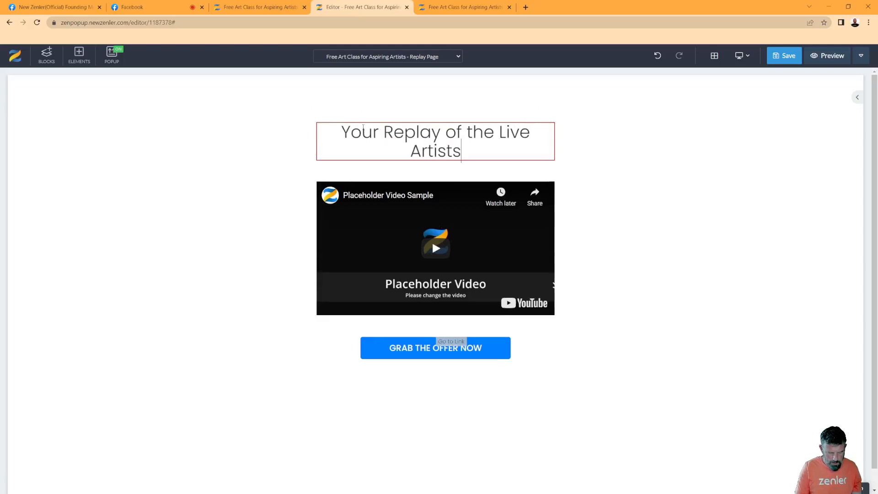
pyautogui.write(' Workshop')
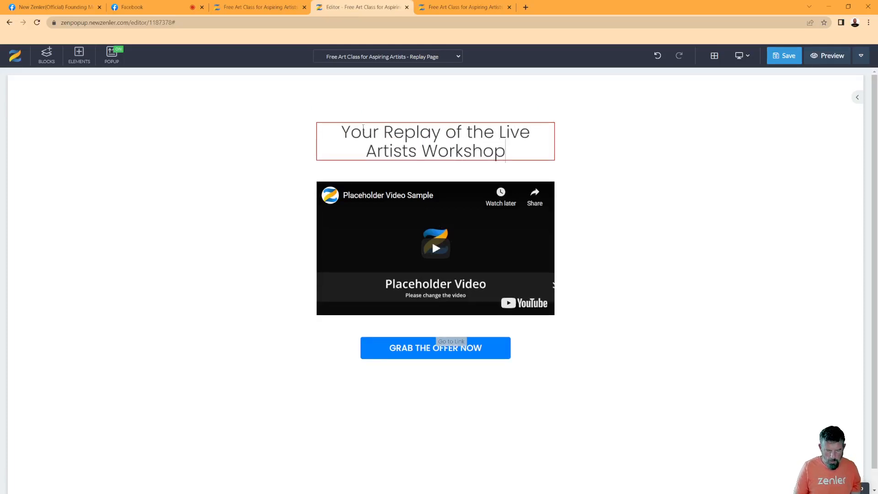
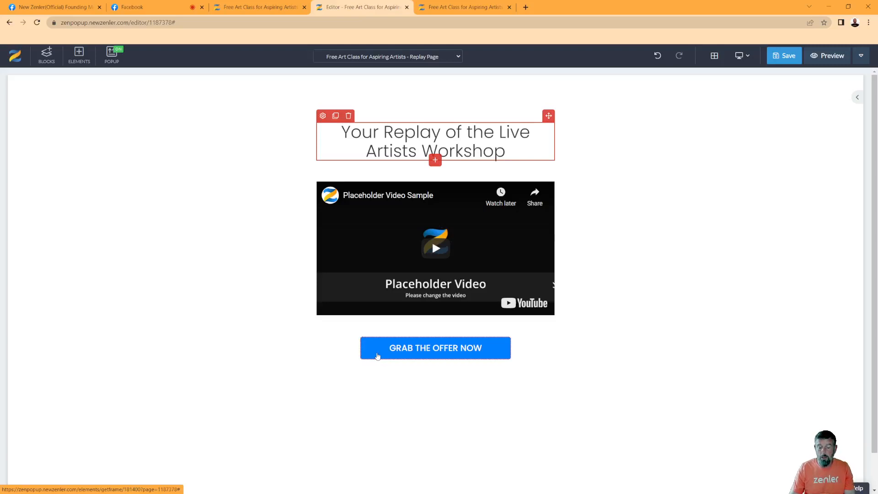
# Change the replay page button's text to "LOVE THE LIVE TAKE THE COURSE STARTING IN AUGUST 1st!"
pyautogui.click(376, 355)
pyautogui.click(367, 330)
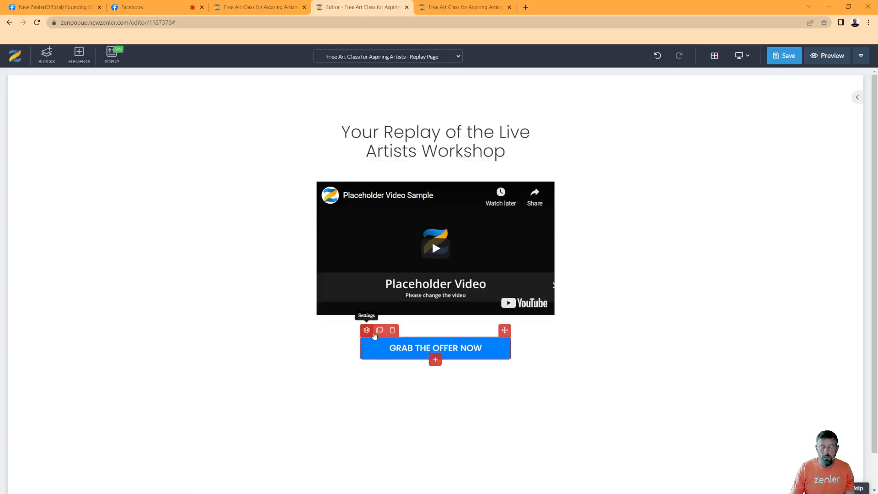
pyautogui.click(806, 98)
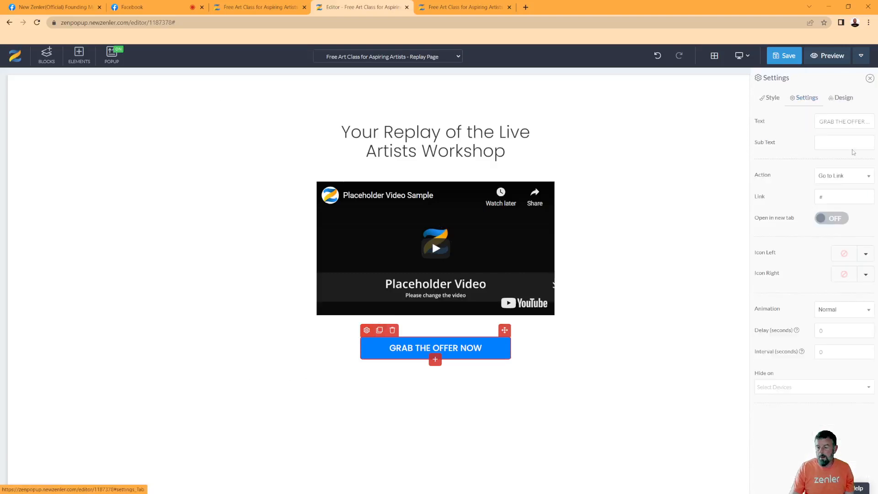
pyautogui.moveTo(819, 121); pyautogui.dragTo(828, 143)
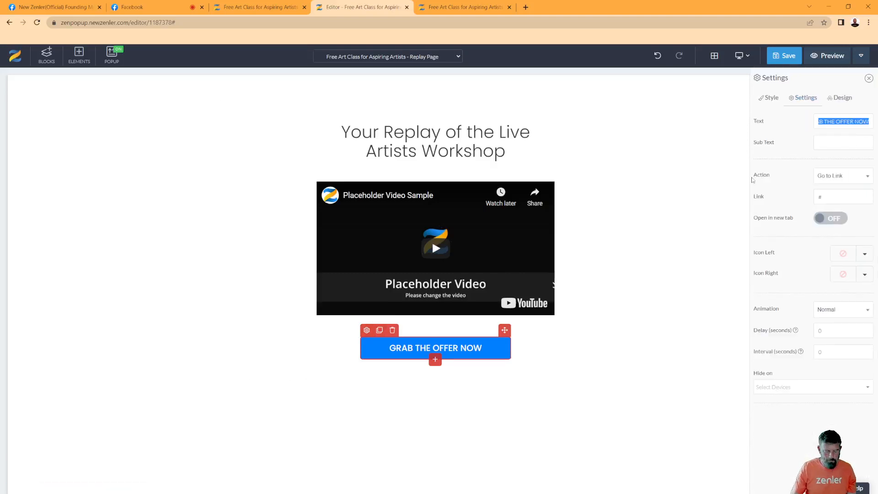
pyautogui.write('LOVE T')
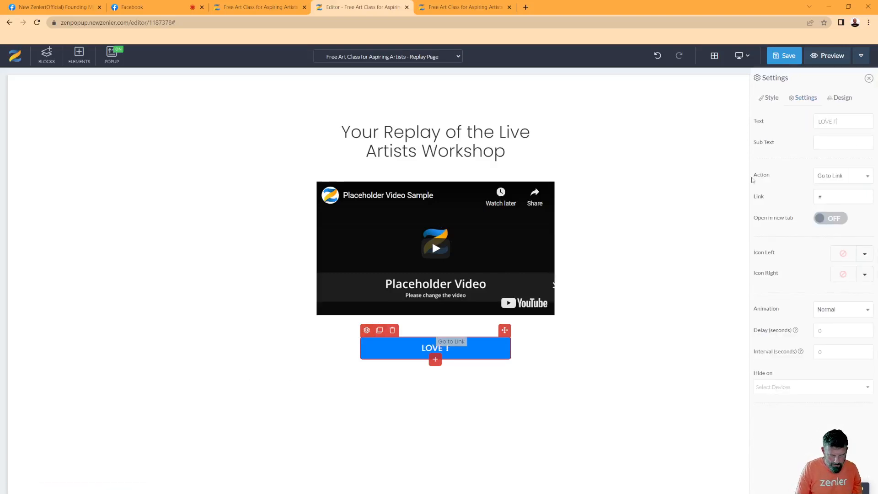
pyautogui.write('HE LIVE TAKE')
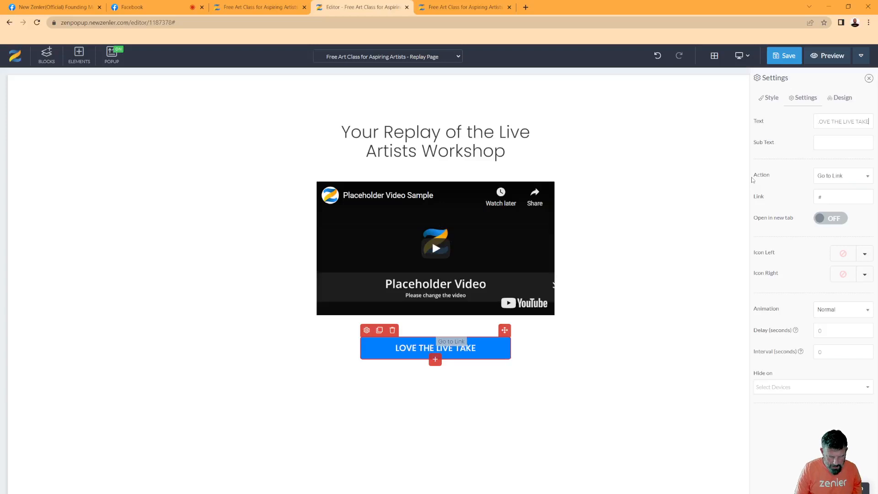
pyautogui.write(' THE COURSE')
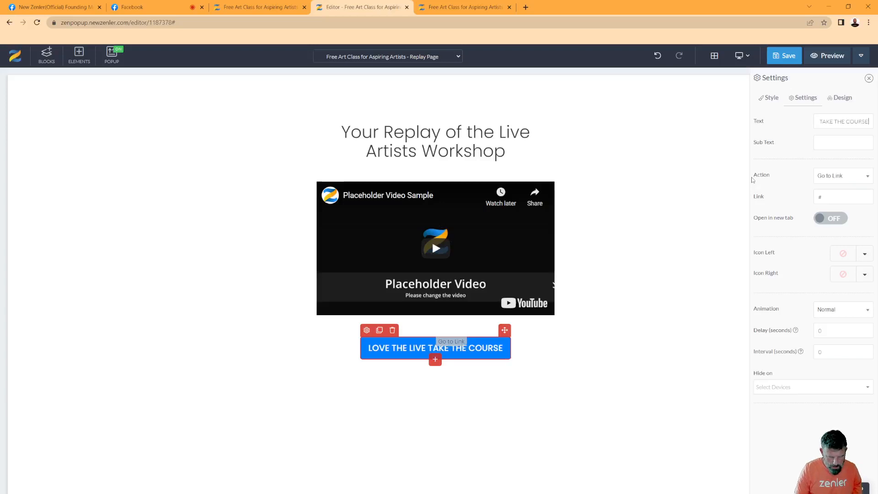
pyautogui.write(' STARTING I')
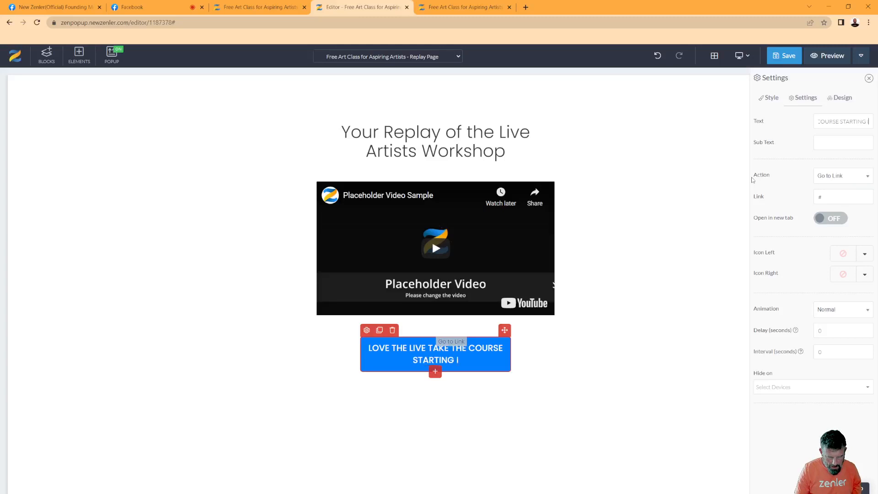
pyautogui.write('N AUGUST 1st')
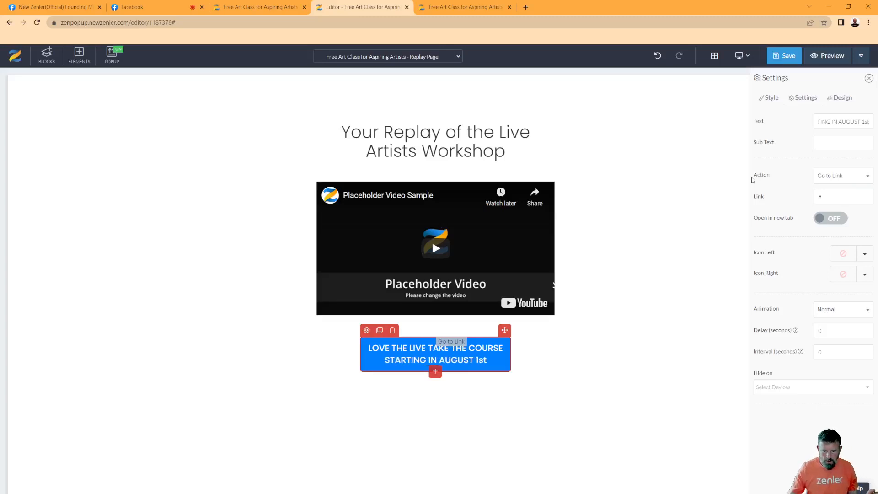
pyautogui.write('!')
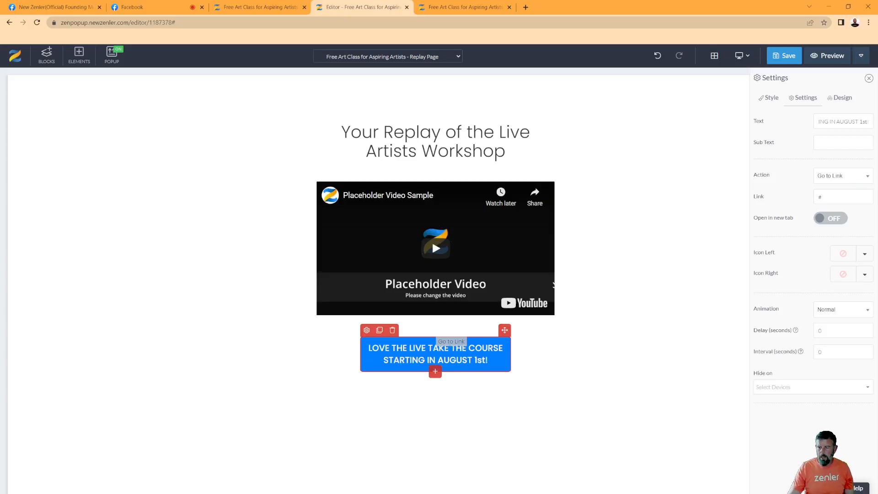
# Copy the sales page URL of COURSE A and set it as the replay page button's link
pyautogui.doubleClick(826, 196)
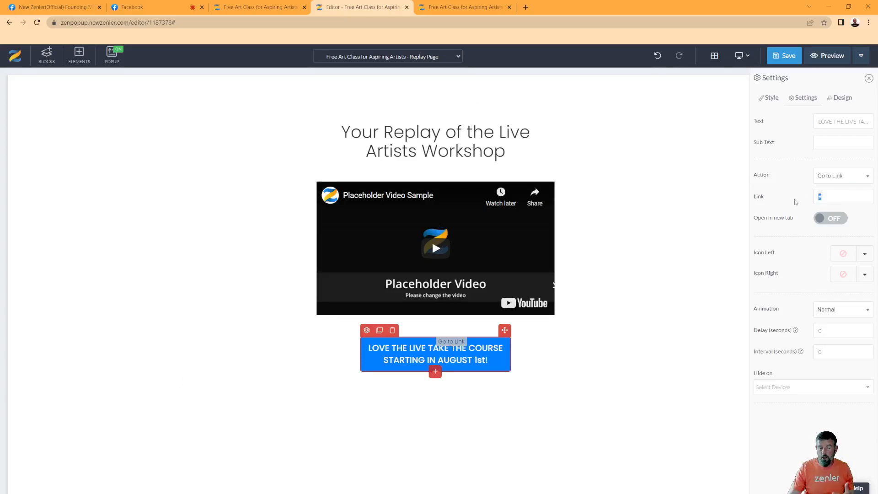
pyautogui.click(50, 10)
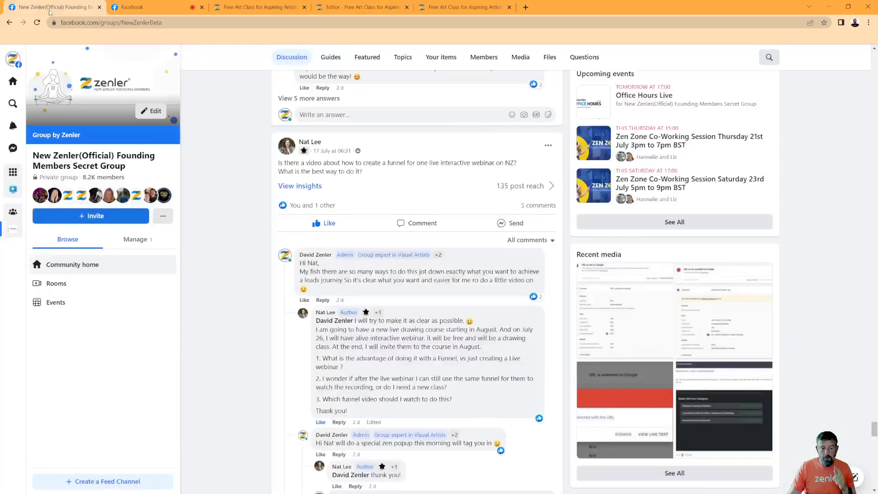
pyautogui.click(132, 7)
pyautogui.click(259, 8)
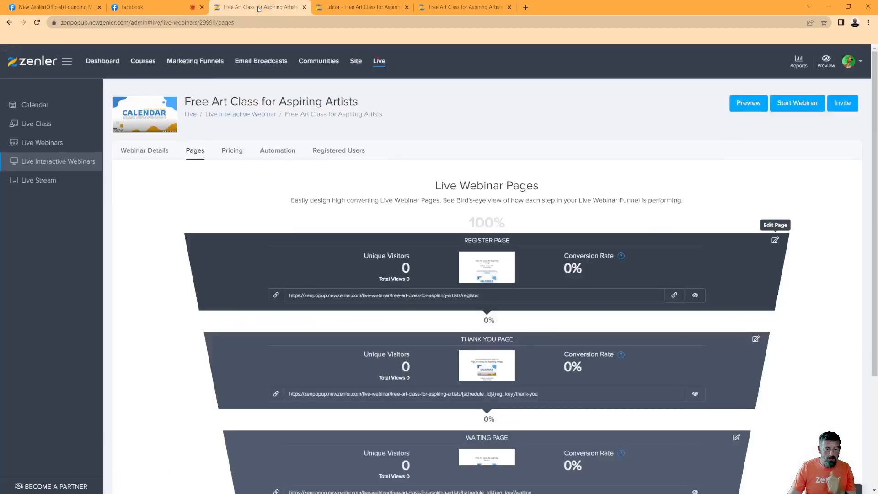
pyautogui.click(138, 67)
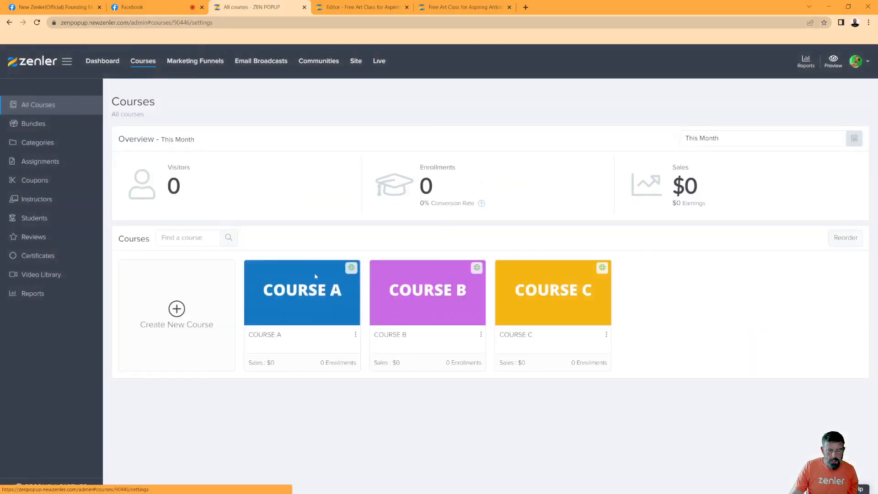
pyautogui.click(292, 306)
pyautogui.click(147, 153)
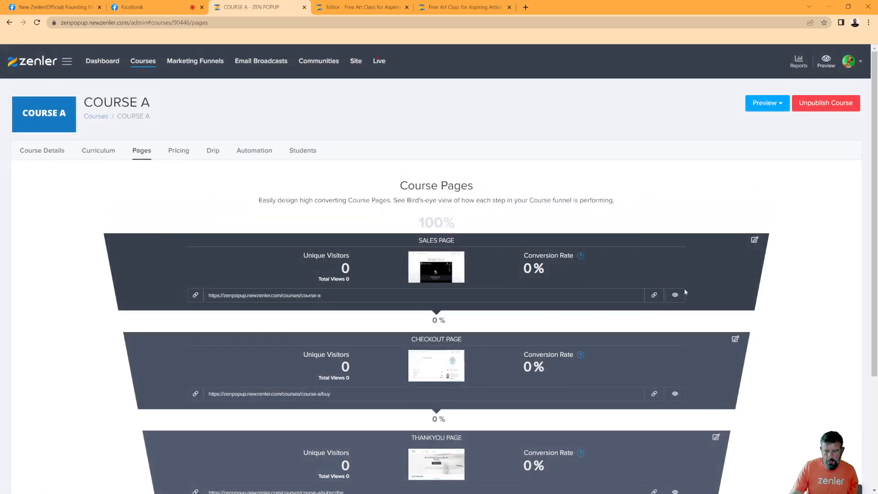
pyautogui.click(654, 295)
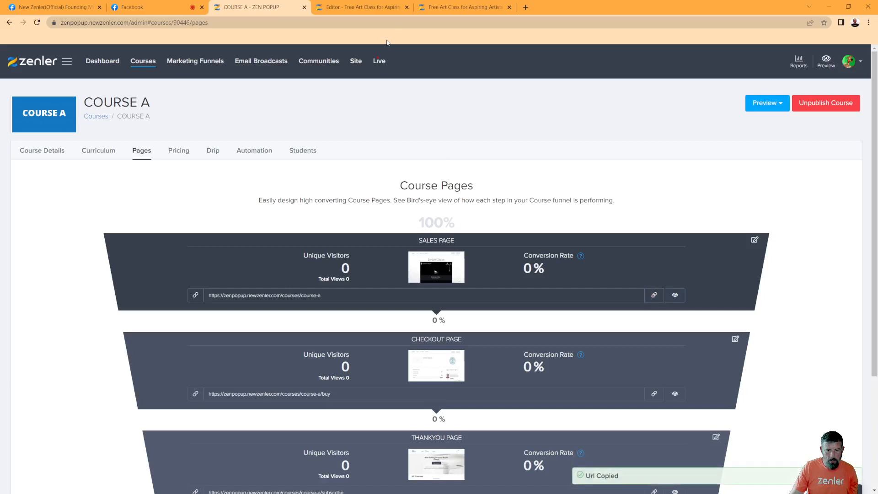
pyautogui.click(432, 7)
pyautogui.click(389, 7)
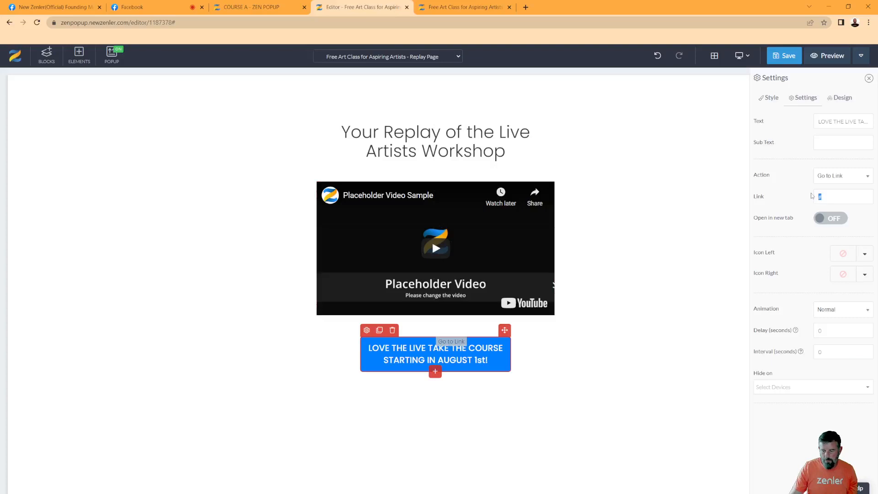
pyautogui.hotkey('ctrl', 'v')
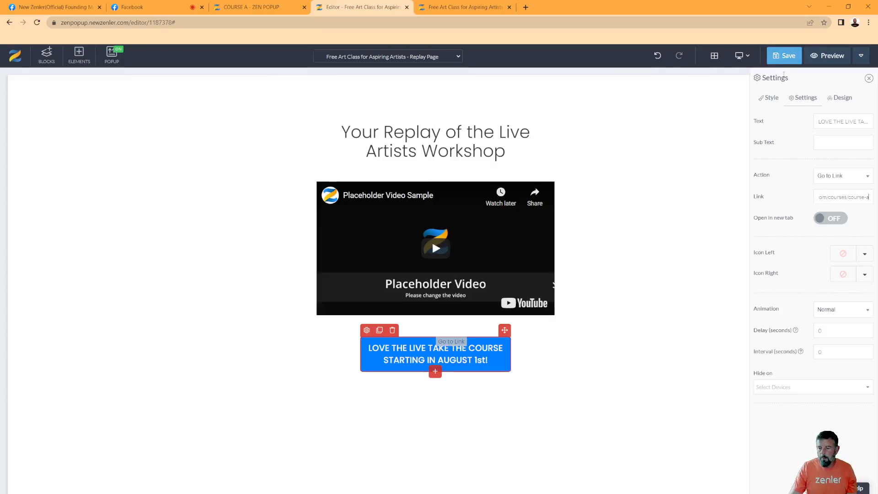
# Change the replay page button's background color to dark red
pyautogui.click(772, 98)
pyautogui.scroll(-3, 790, 348)
pyautogui.click(860, 349)
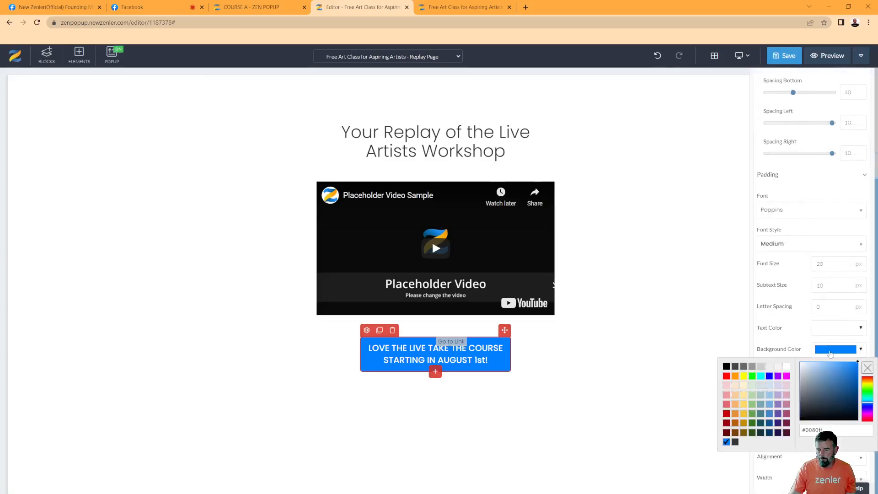
pyautogui.click(728, 414)
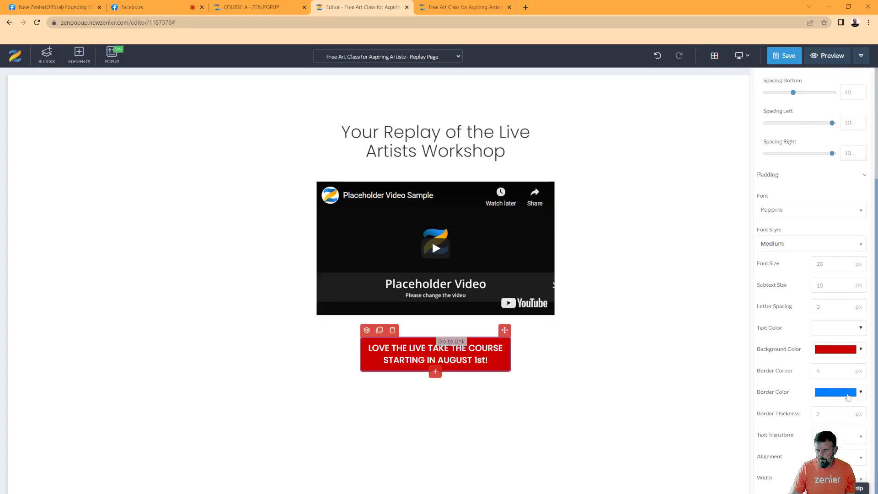
# Set the button's border thickness to 0 px and its font size to 35 px
pyautogui.doubleClick(846, 416)
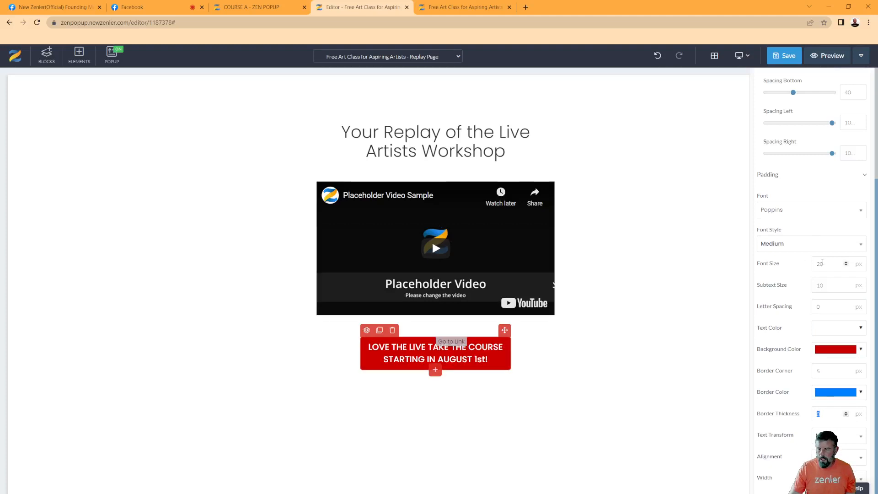
pyautogui.doubleClick(819, 264)
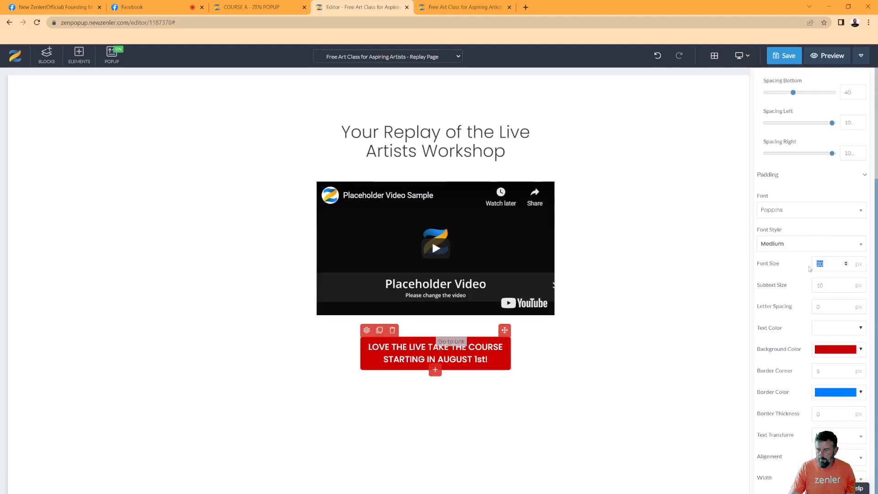
pyautogui.write('35')
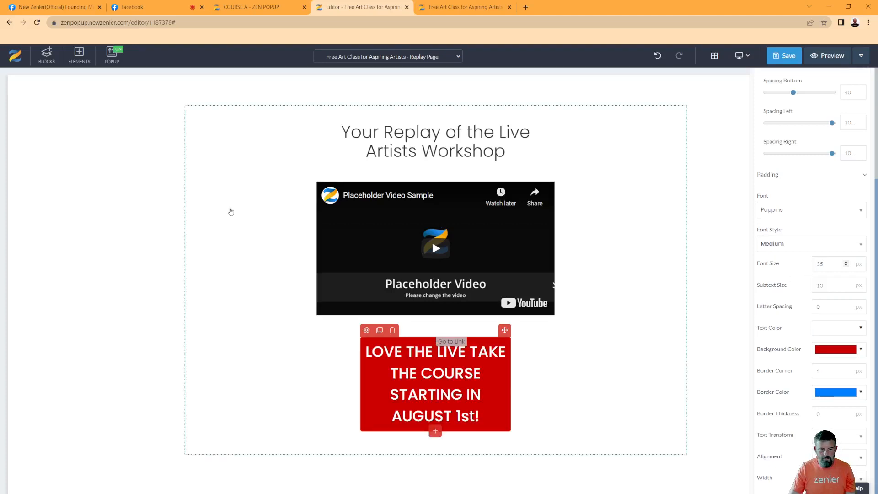
# Turn on Full Width for the block that contains the replay heading, video and button
pyautogui.click(231, 210)
pyautogui.click(14, 82)
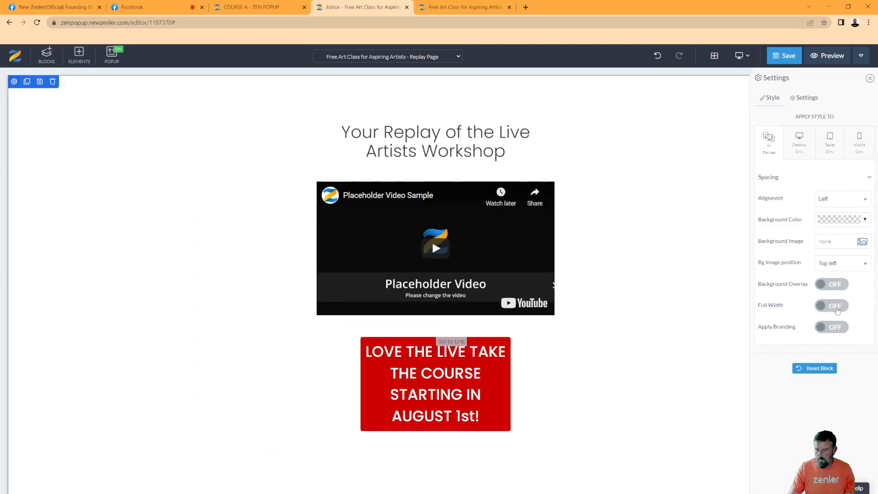
pyautogui.click(830, 306)
# Set the red button's font size to 25 px and its font style to Bold
pyautogui.scroll(-3, 215, 282)
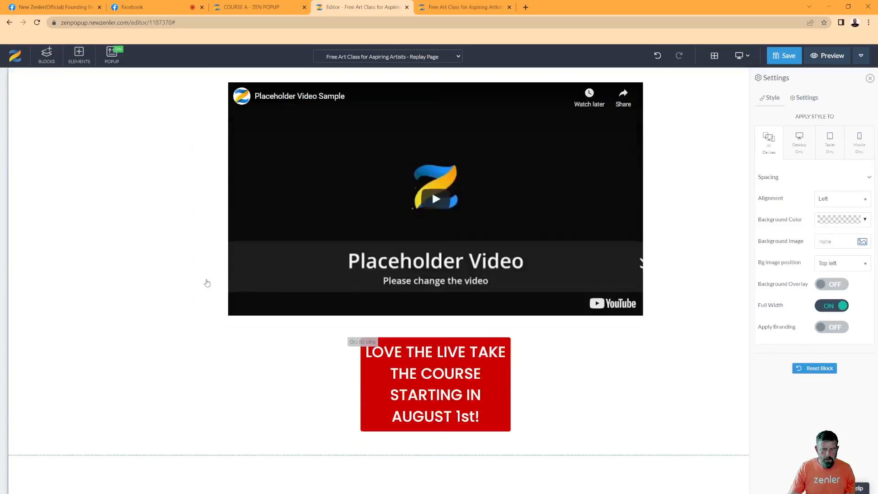
pyautogui.click(367, 354)
pyautogui.click(366, 302)
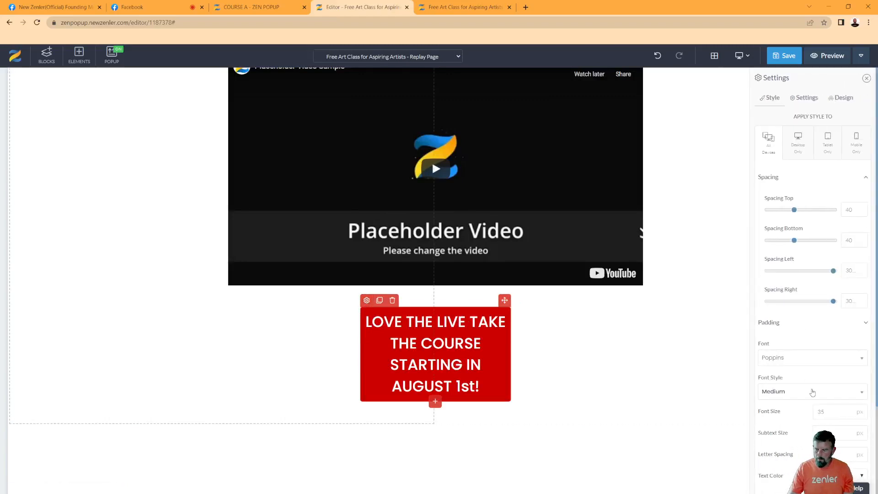
pyautogui.doubleClick(829, 411)
pyautogui.write('25')
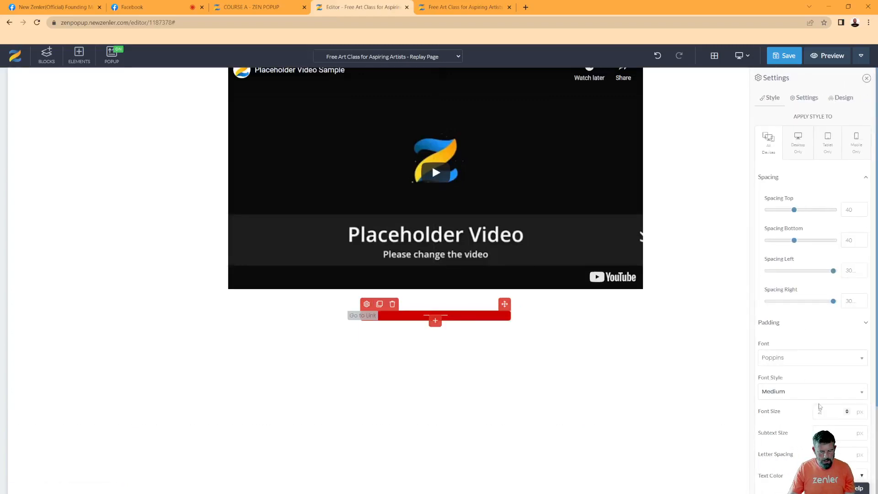
pyautogui.click(793, 393)
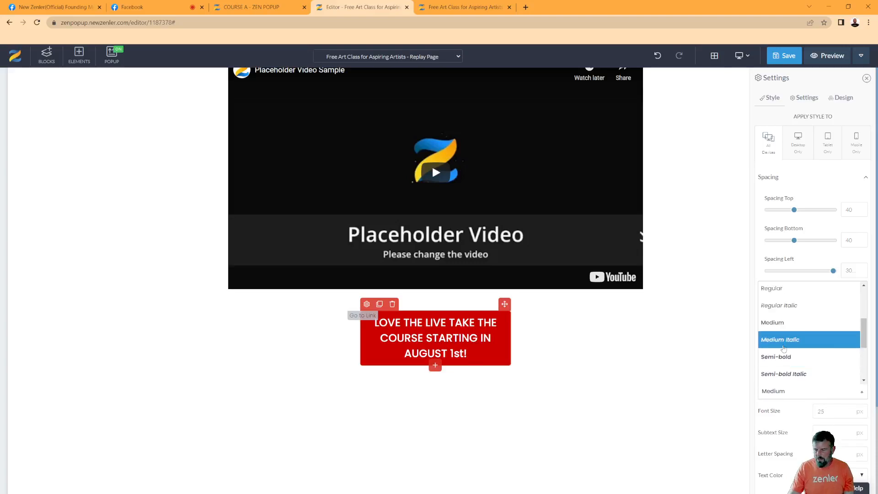
pyautogui.scroll(-1, 781, 337)
pyautogui.click(784, 334)
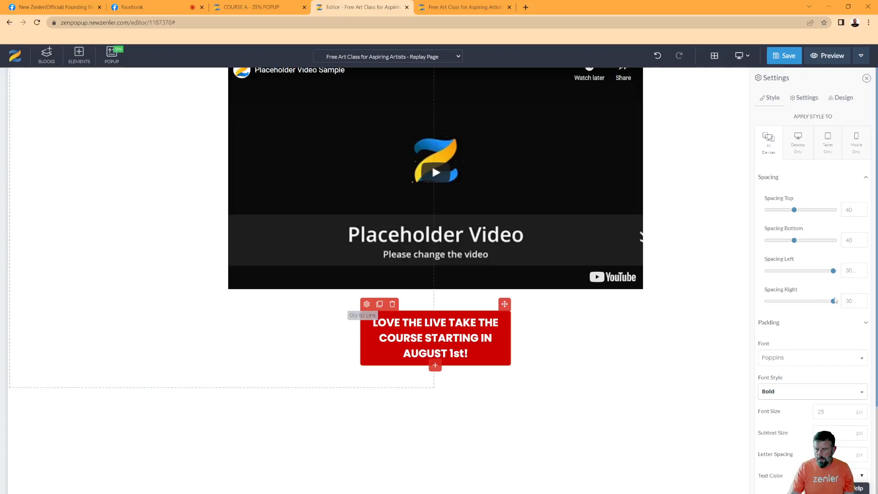
# Set the red button's left and right padding to 0
pyautogui.click(858, 323)
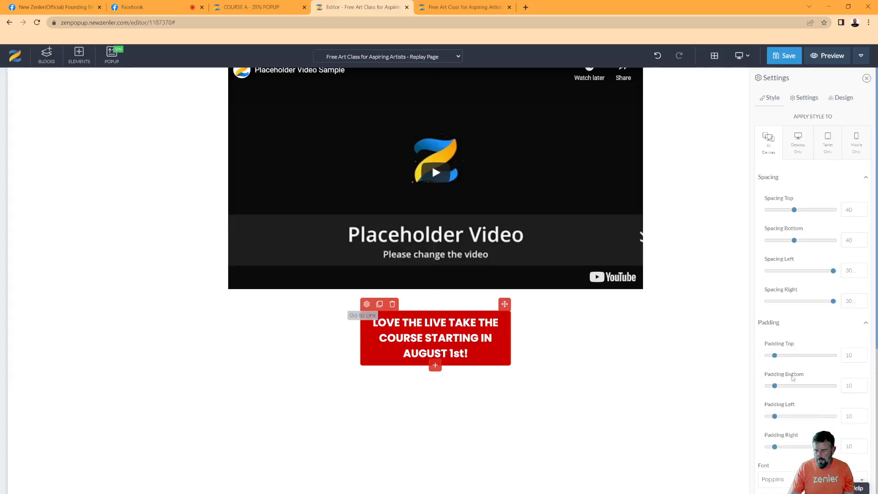
pyautogui.moveTo(775, 417); pyautogui.dragTo(812, 416)
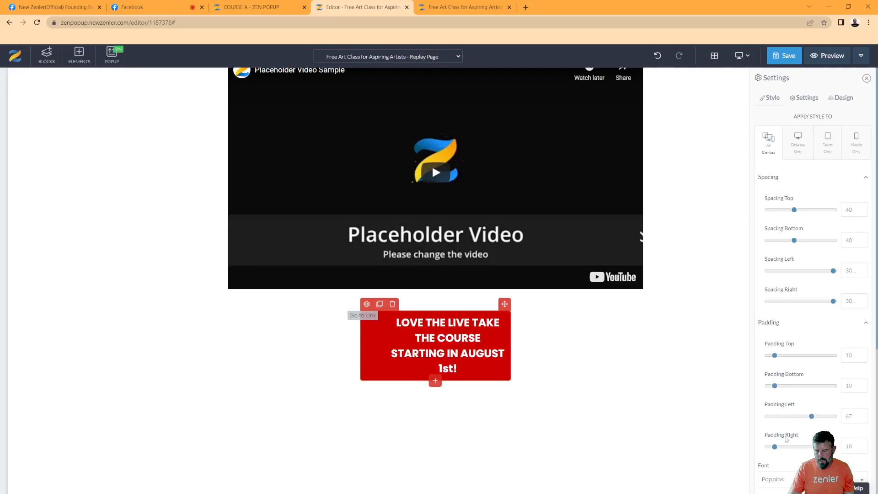
pyautogui.moveTo(776, 448); pyautogui.dragTo(769, 446)
pyautogui.moveTo(811, 417); pyautogui.dragTo(762, 418)
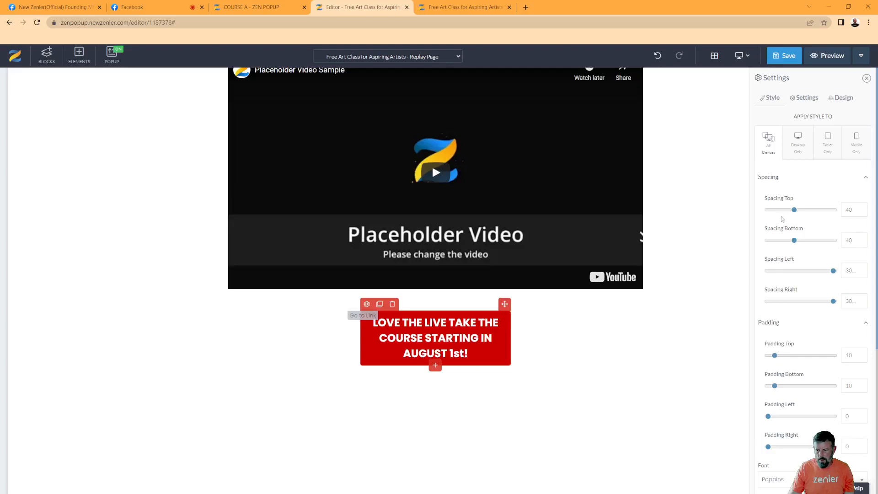
# Try the red button with left and right spacing of 0, and undo the last spacing changes
pyautogui.moveTo(833, 271); pyautogui.dragTo(759, 270)
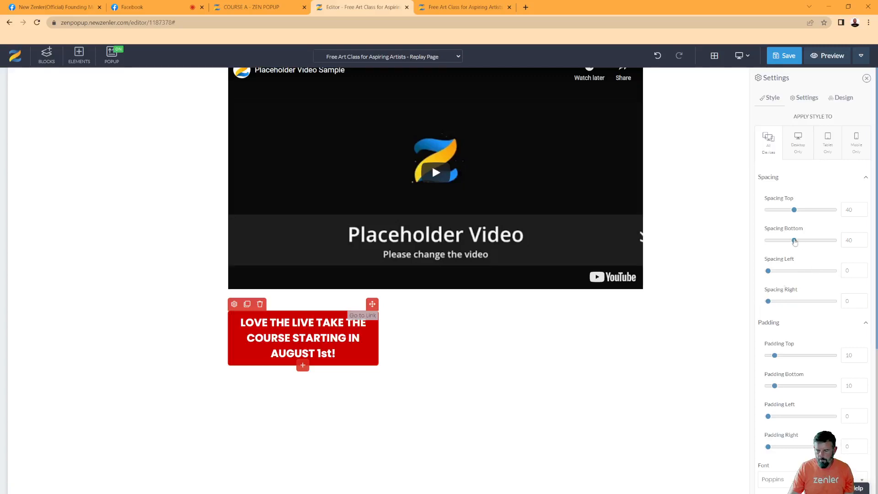
pyautogui.scroll(-3, 422, 406)
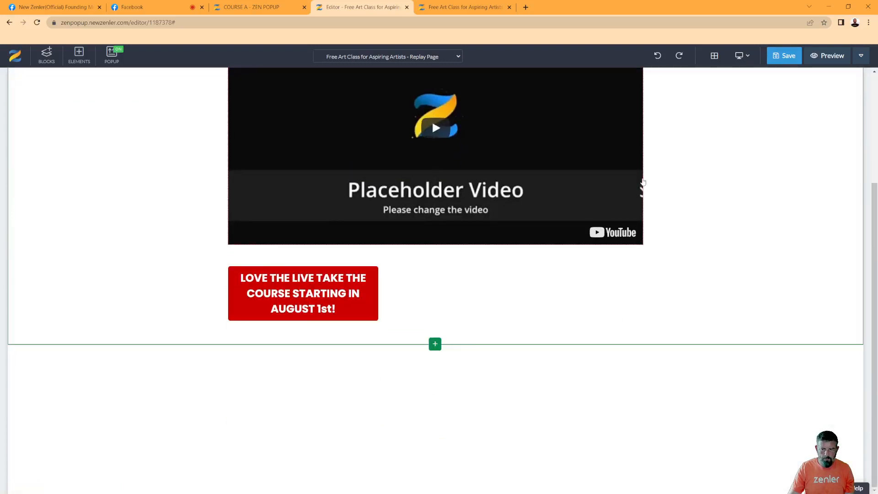
pyautogui.click(658, 56)
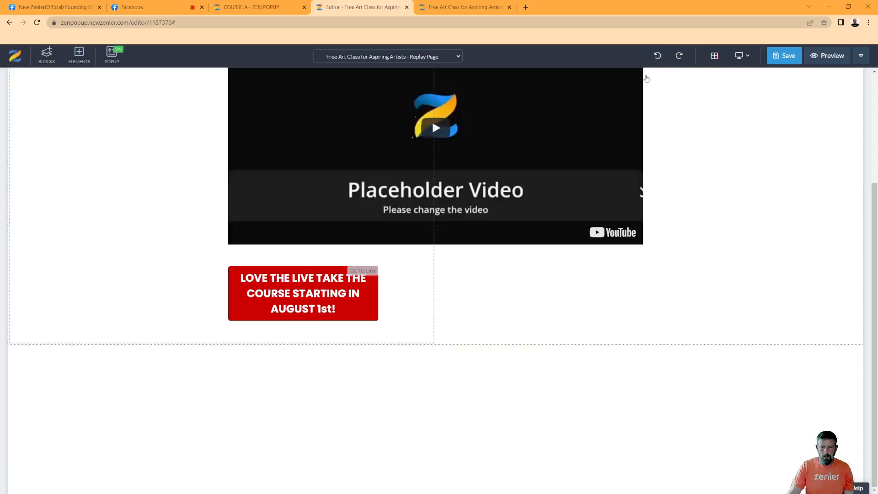
pyautogui.hotkey('ctrl', 'z')
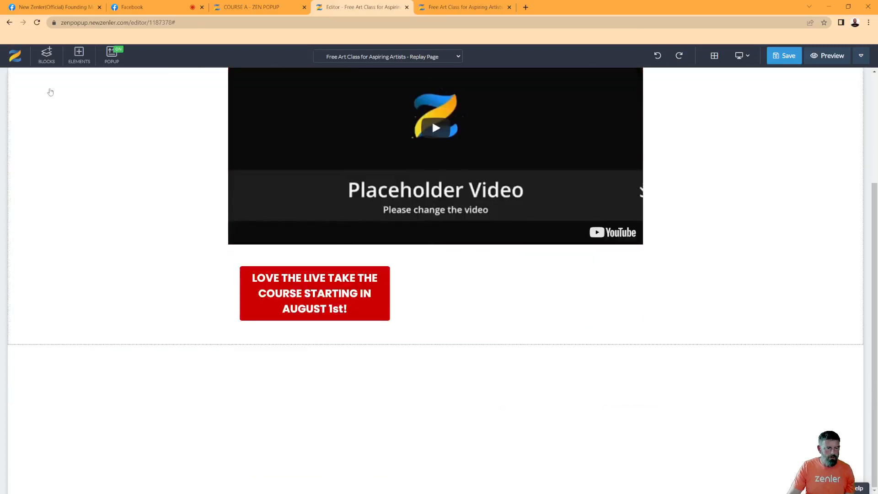
# Add an empty block beneath the block that holds the replay heading, video and red button
pyautogui.click(46, 55)
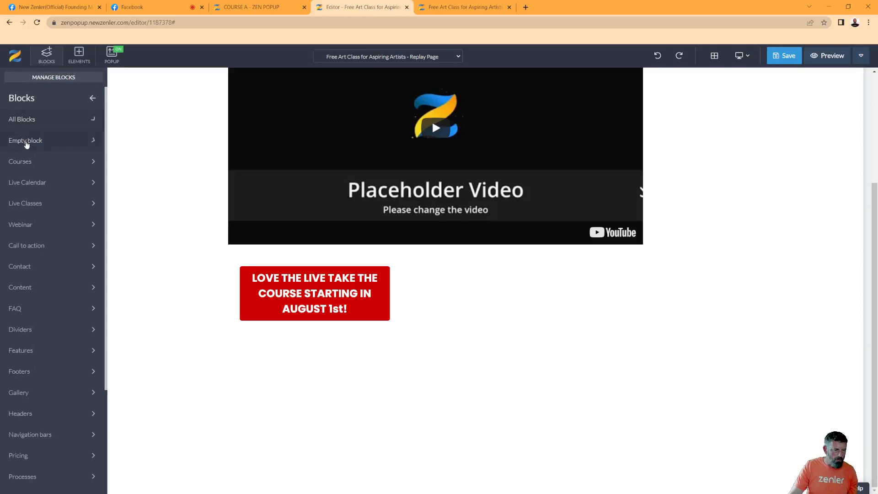
pyautogui.click(25, 140)
pyautogui.moveTo(54, 170); pyautogui.dragTo(516, 328)
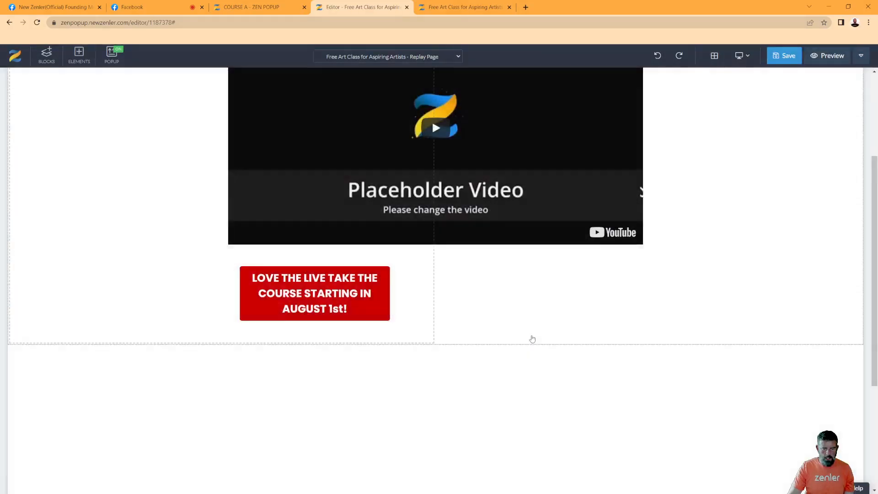
pyautogui.scroll(-4, 532, 338)
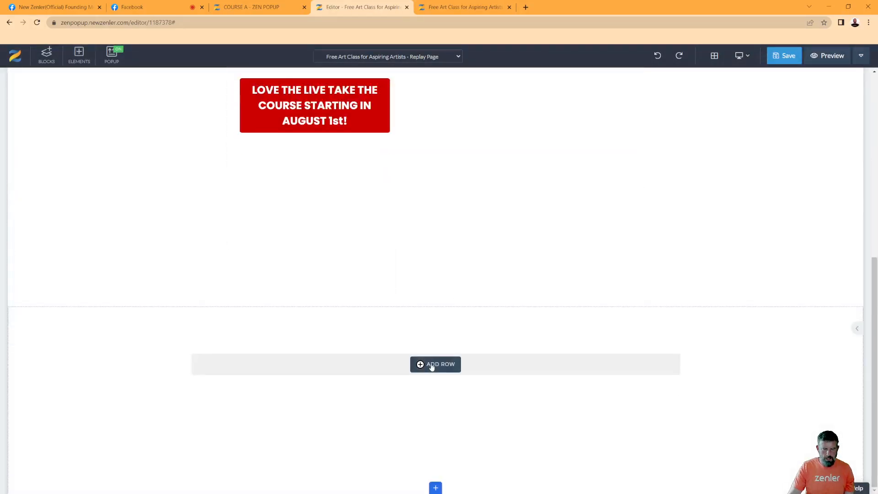
# Try to move the replay heading from the original block into the new empty block
pyautogui.scroll(7, 462, 251)
pyautogui.click(603, 132)
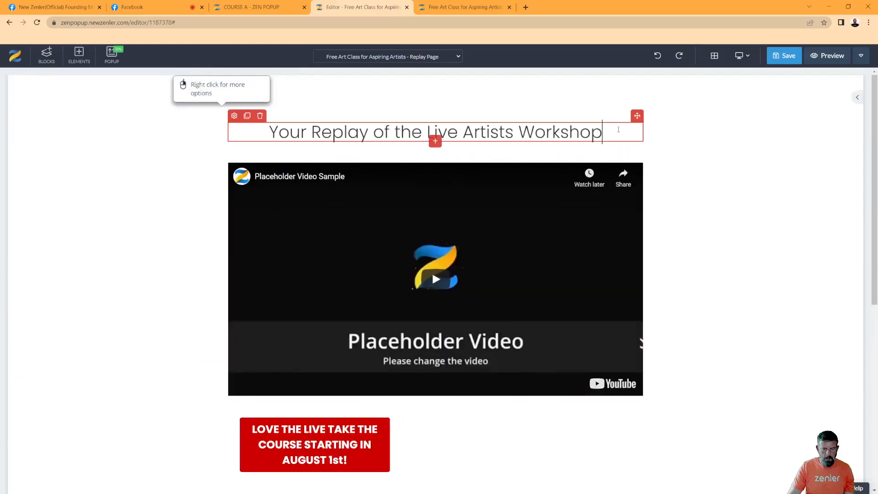
pyautogui.moveTo(637, 116); pyautogui.dragTo(433, 476)
pyautogui.scroll(-6, 532, 453)
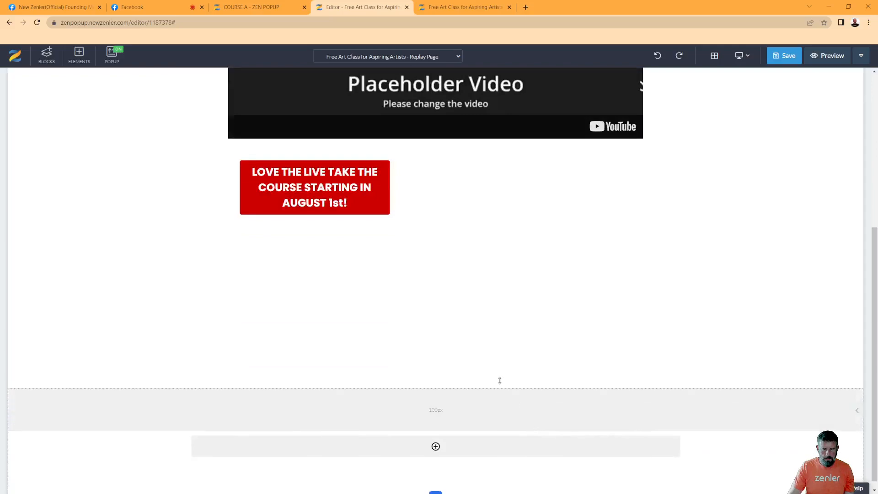
pyautogui.scroll(6, 470, 347)
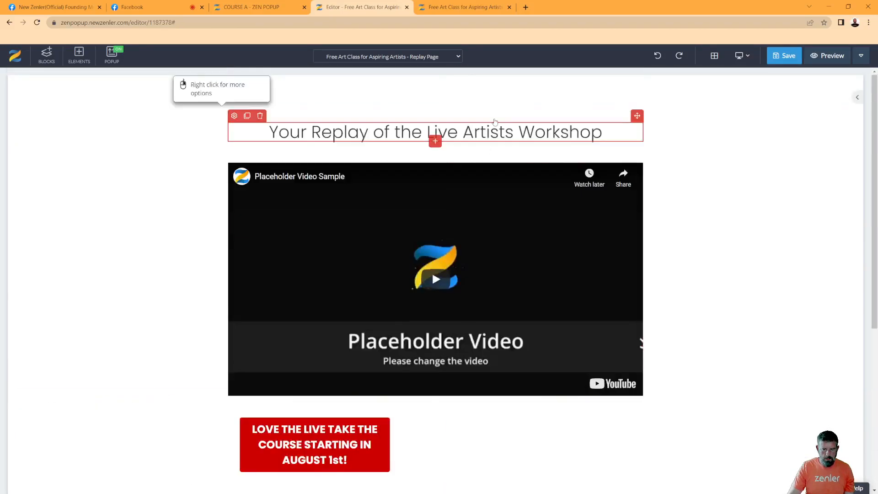
# Copy the replay heading's text and add a single-column row to the empty block
pyautogui.tripleClick(488, 133)
pyautogui.hotkey('ctrl', 'c')
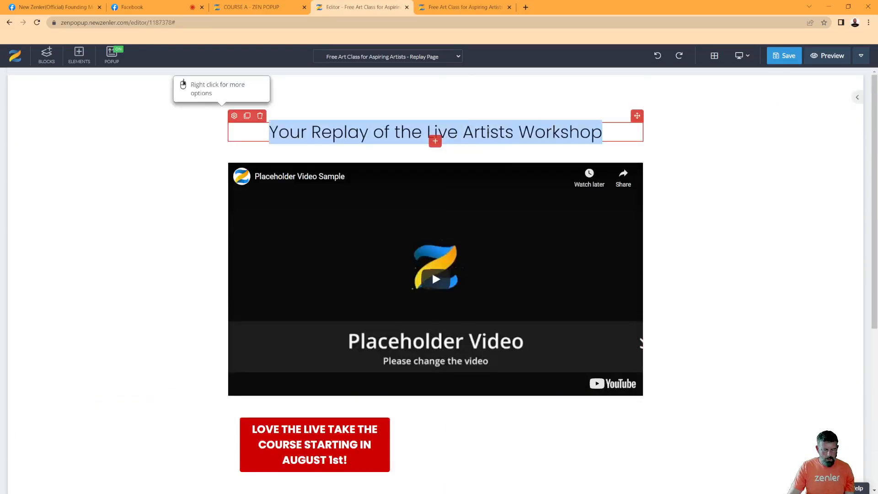
pyautogui.scroll(-6, 715, 334)
pyautogui.click(435, 437)
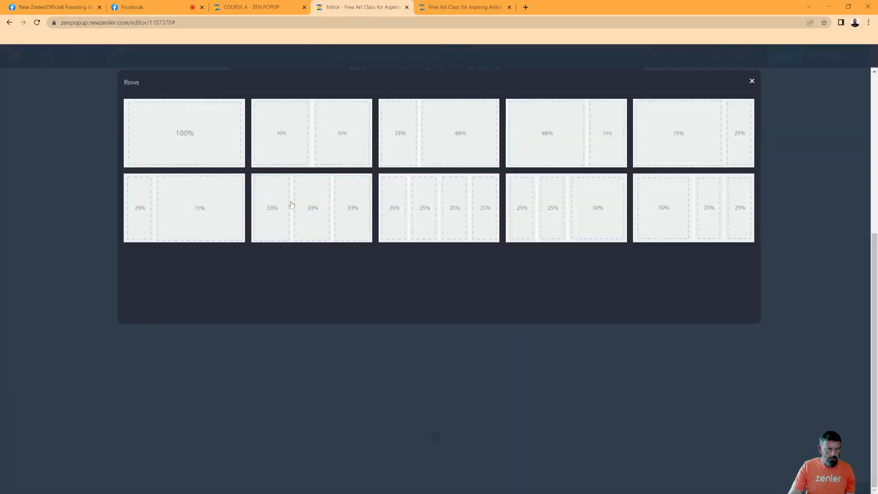
pyautogui.click(292, 205)
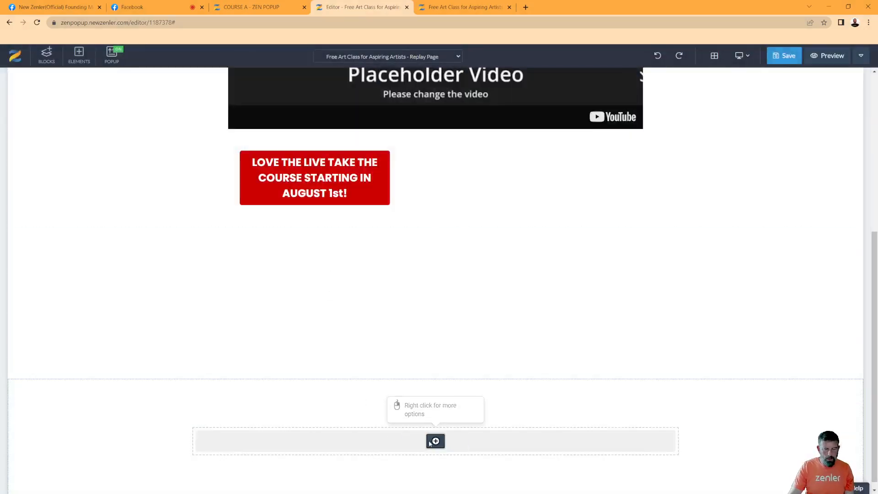
# Add a Heading 1 to the new row and replace its text with "Your Replay of the Live Artists Workshop"
pyautogui.click(436, 441)
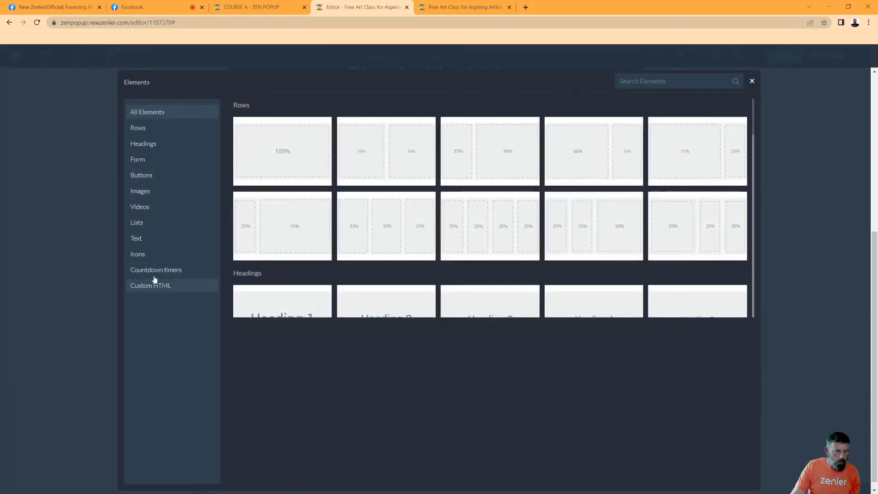
pyautogui.click(151, 144)
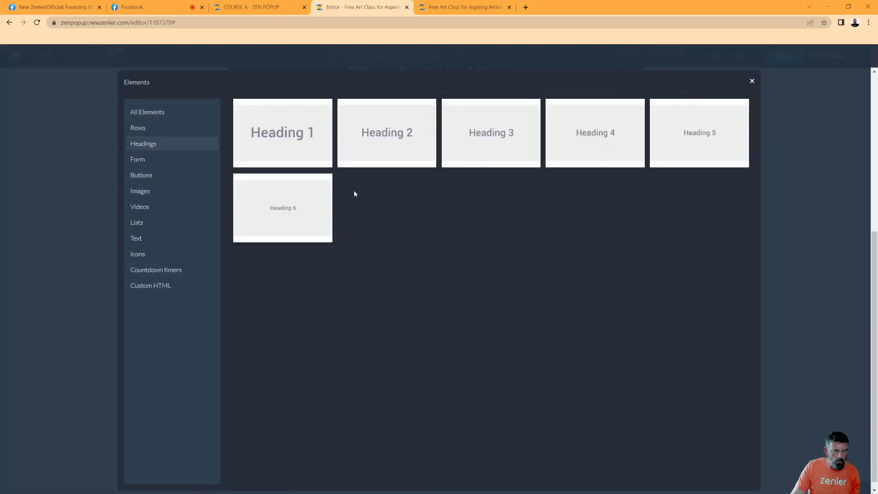
pyautogui.click(324, 153)
pyautogui.tripleClick(463, 446)
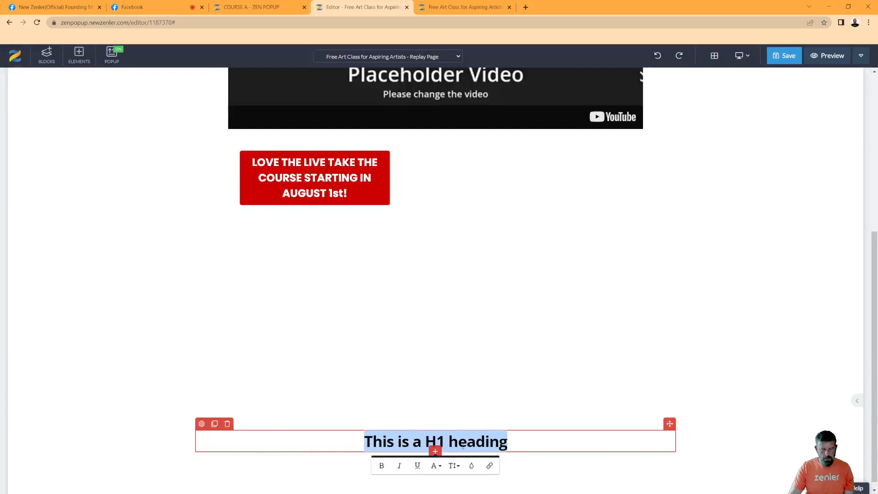
pyautogui.hotkey('ctrl', 'v')
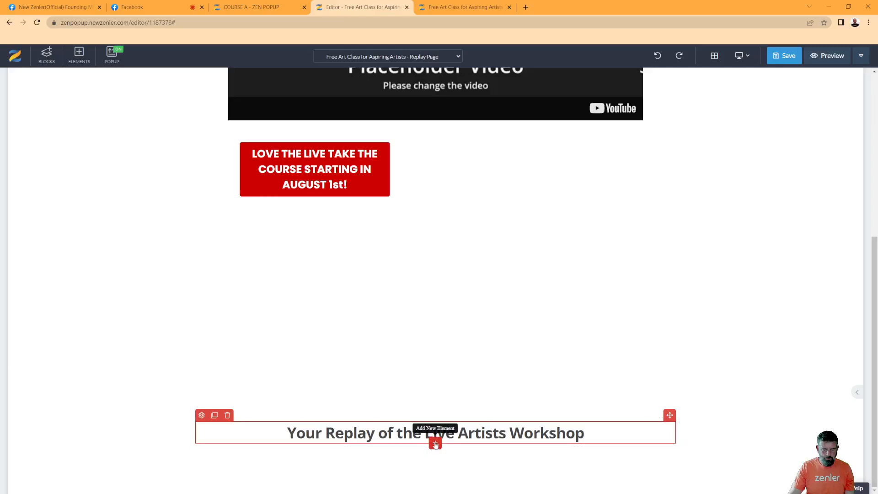
# Add a row of three equal 33% columns beneath the new heading
pyautogui.click(436, 443)
pyautogui.click(377, 237)
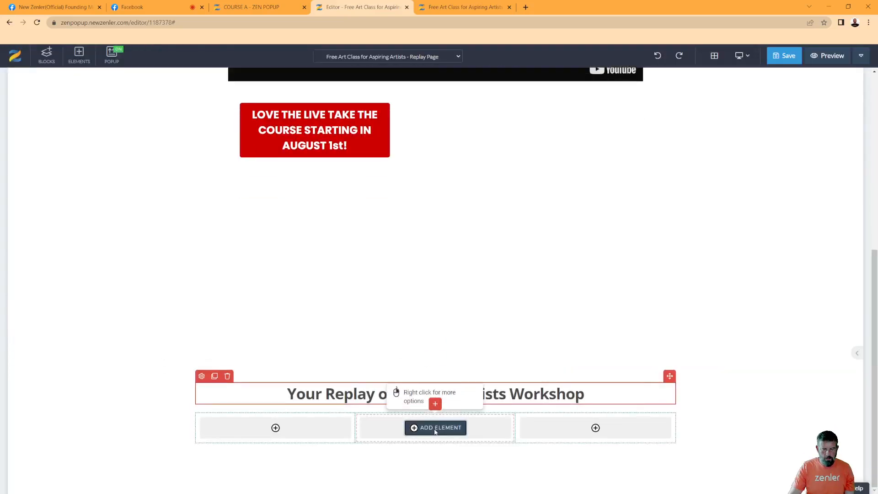
pyautogui.click(435, 428)
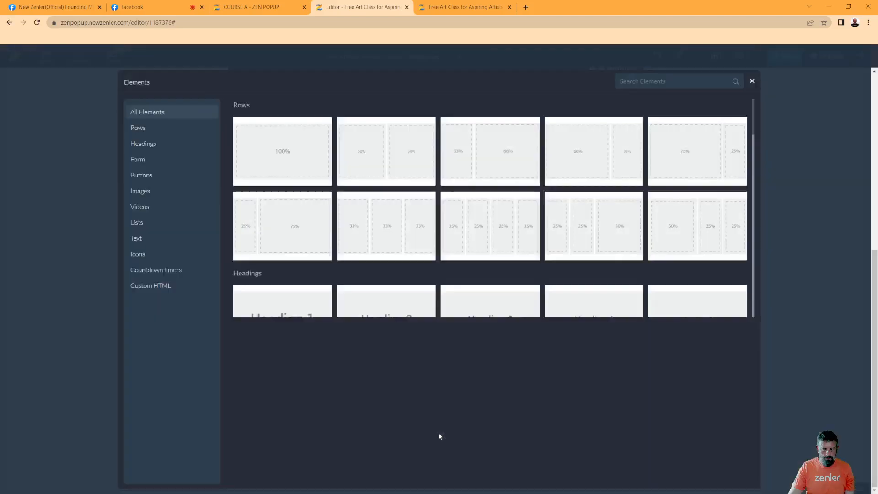
pyautogui.click(751, 81)
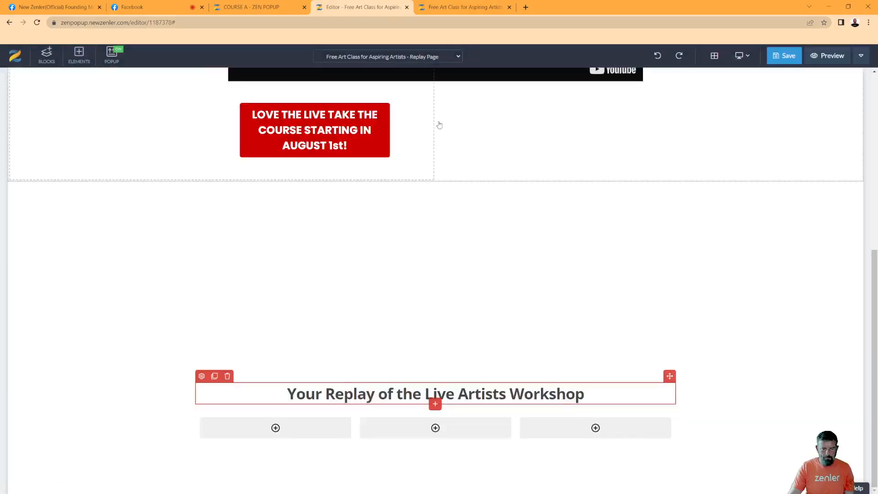
# Try to move the placeholder video from the original block into the new three-column row
pyautogui.scroll(6, 436, 123)
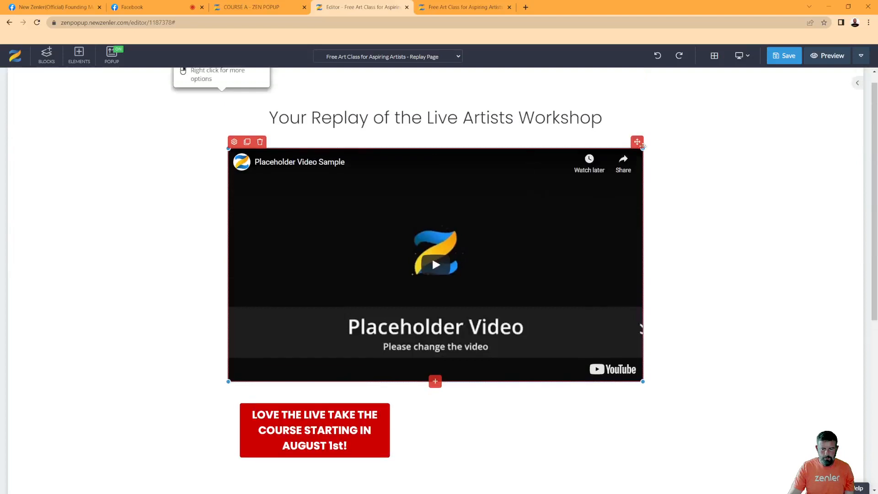
pyautogui.moveTo(638, 143); pyautogui.dragTo(382, 456)
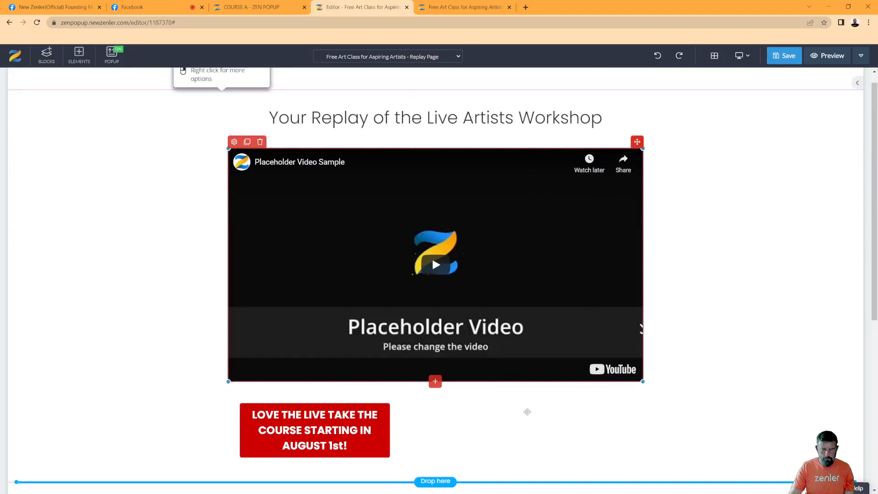
pyautogui.moveTo(527, 411); pyautogui.dragTo(594, 243)
pyautogui.scroll(-7, 593, 196)
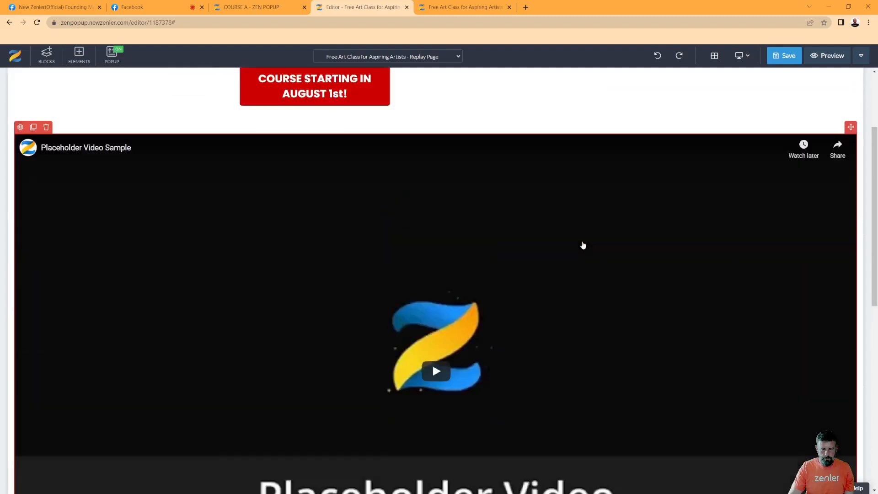
pyautogui.scroll(5, 597, 235)
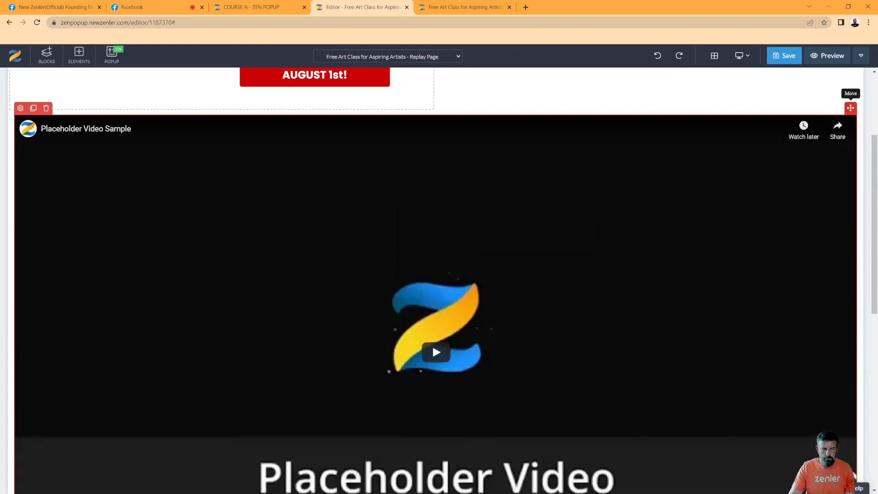
pyautogui.scroll(2, 567, 213)
pyautogui.scroll(-5, 567, 213)
pyautogui.scroll(5, 568, 213)
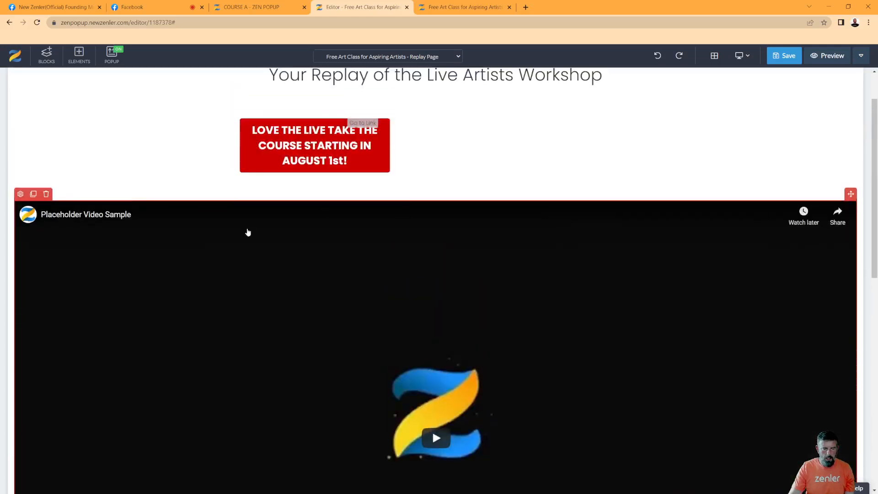
# Delete the oversized placeholder video from the page
pyautogui.click(46, 194)
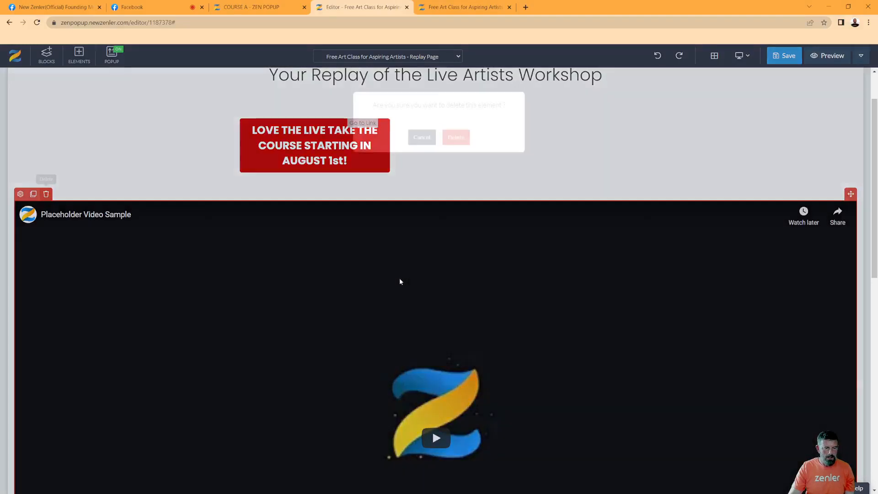
pyautogui.click(456, 150)
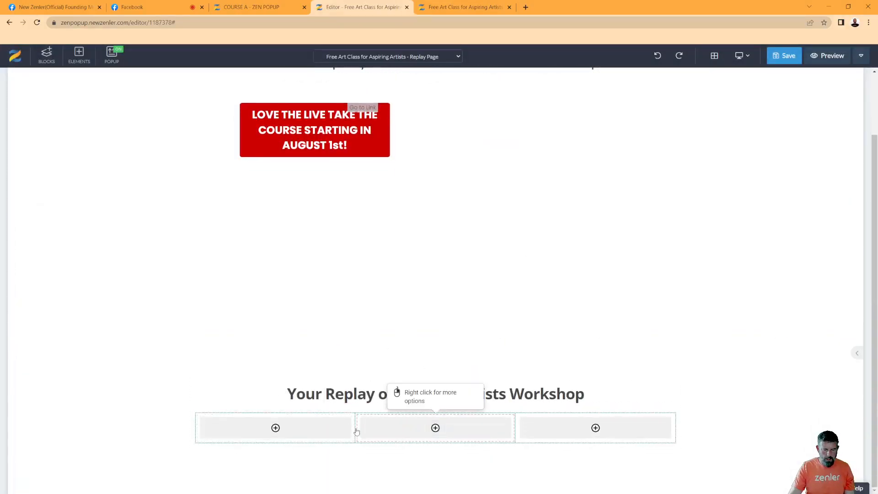
# Widen the new row's middle column to about two thirds by narrowing both outer columns, and open the video elements for it
pyautogui.moveTo(320, 433); pyautogui.dragTo(274, 430)
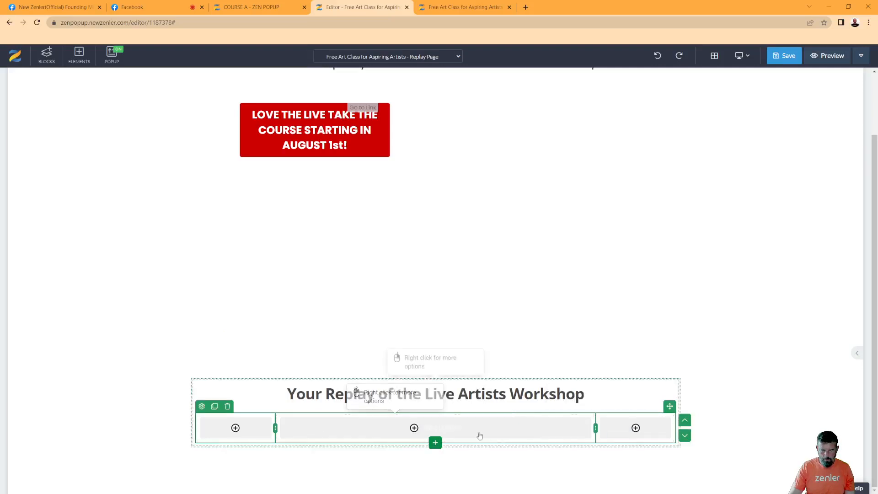
pyautogui.click(426, 424)
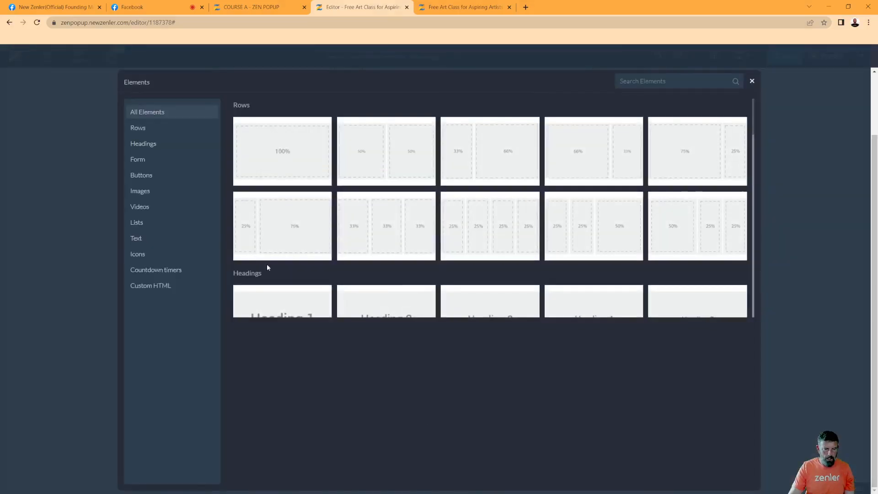
pyautogui.click(156, 208)
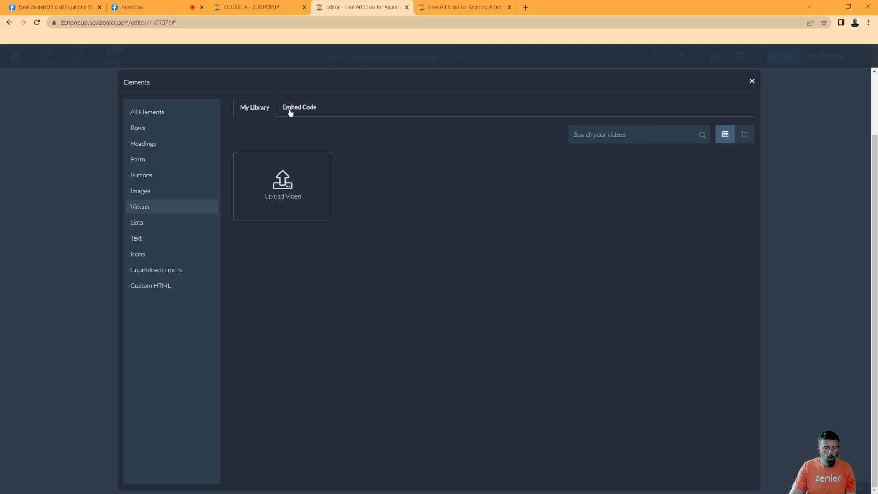
# Open youtube.com/c/zenler in a new browser tab and copy the embed code of the "New Feature - The Zenler Calendar!" video
pyautogui.click(525, 7)
pyautogui.write('youtube.com/c/zenler')
pyautogui.press('Return')
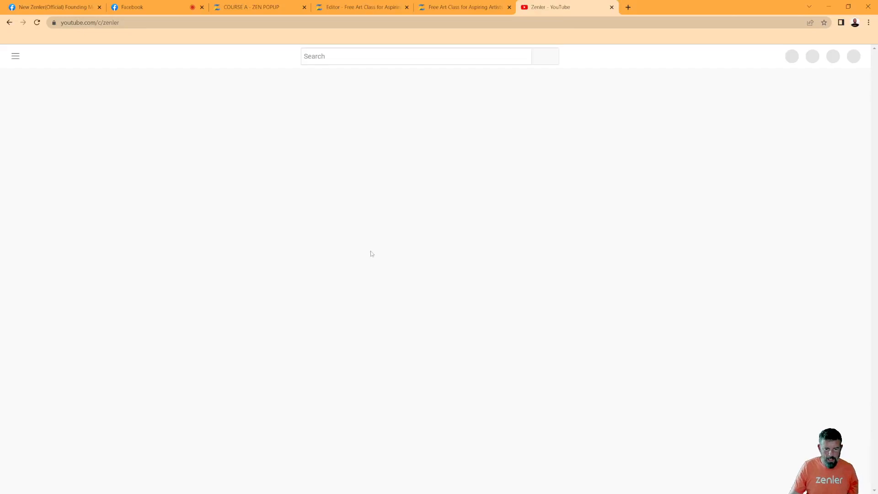
pyautogui.click(280, 310)
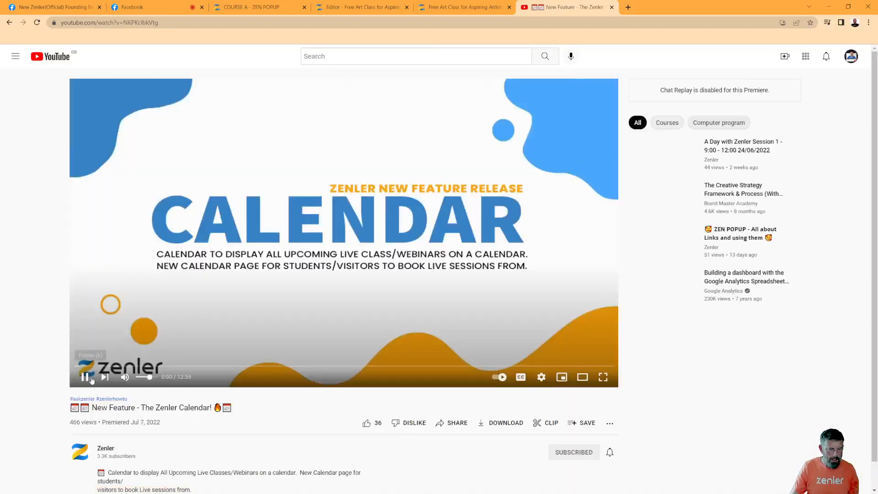
pyautogui.click(92, 379)
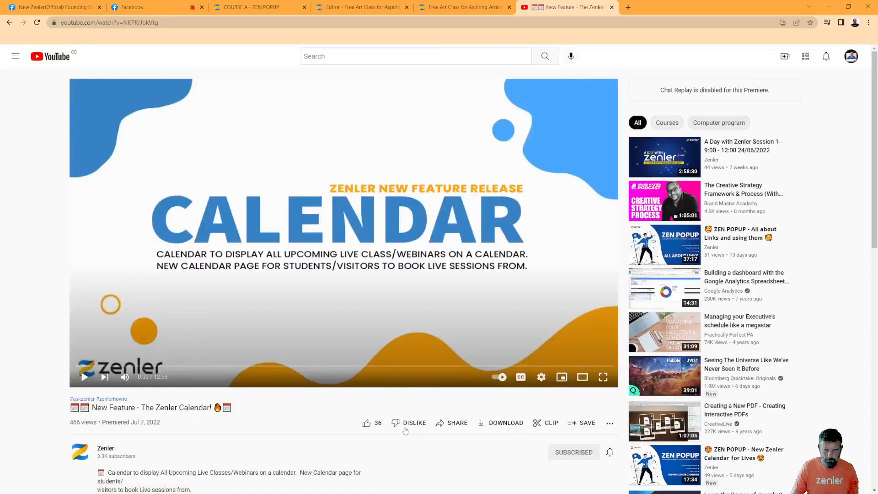
pyautogui.click(452, 423)
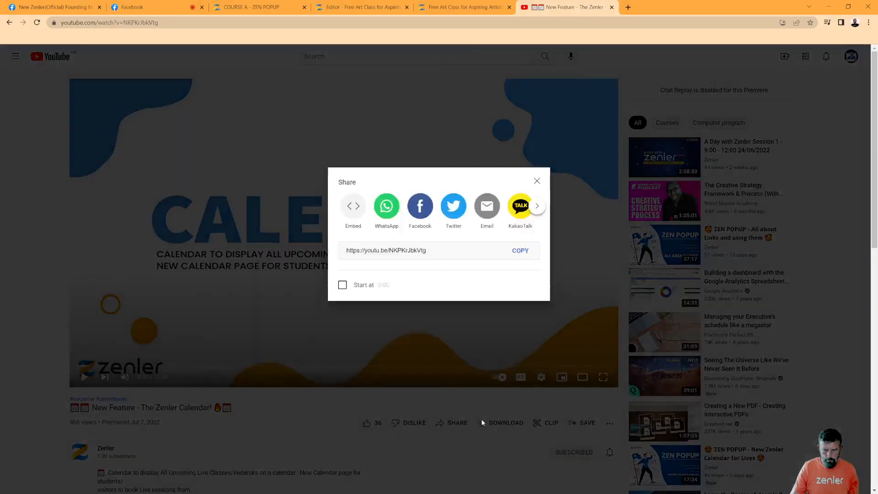
pyautogui.click(352, 242)
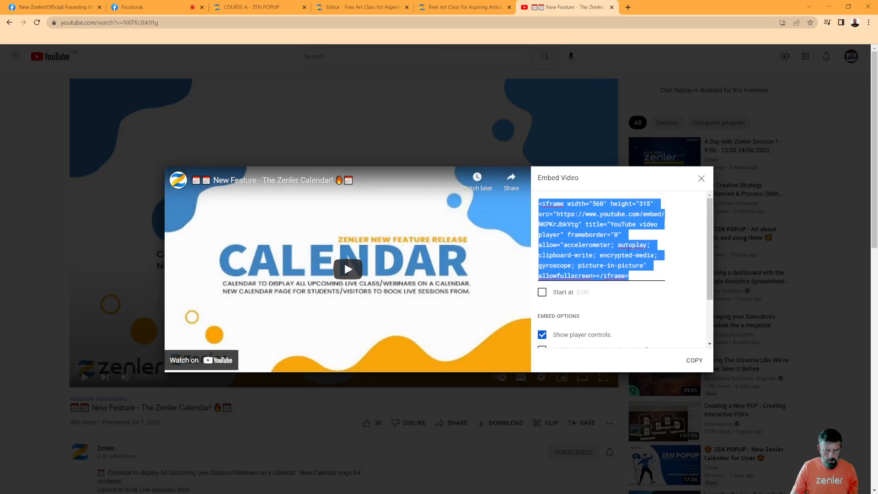
# Return to the replay page editor and add the Zenler Calendar video to the middle column using the copied YouTube embed code
pyautogui.click(462, 7)
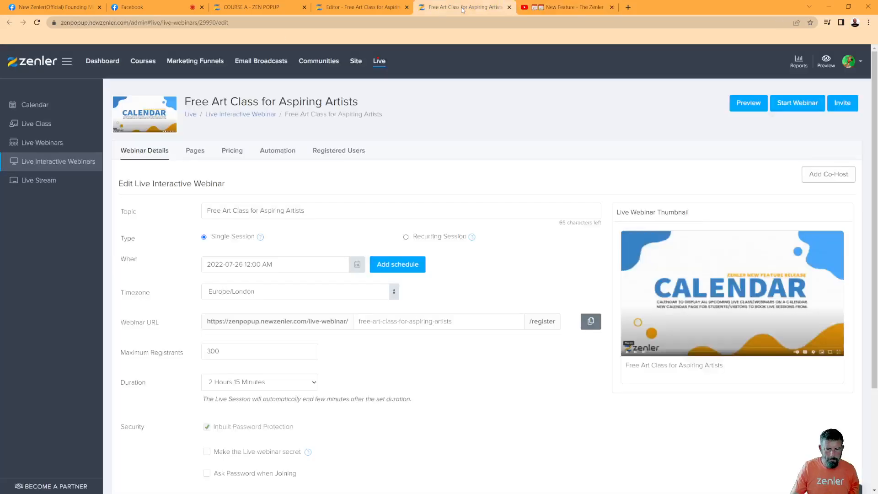
pyautogui.click(365, 7)
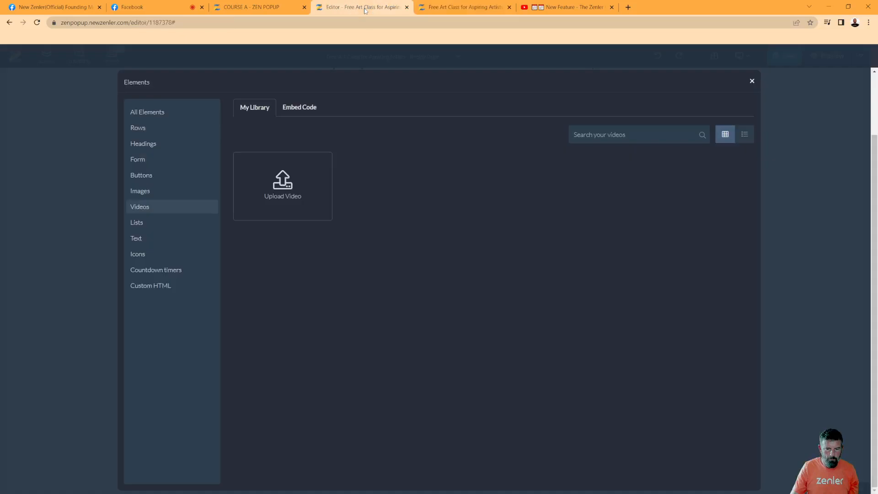
pyautogui.click(310, 114)
pyautogui.write('<iframe width="560" height="315" src="https://www.youtube.com/embed/NKPKrJbkVtg" title="YouTube video player" frameborder="0" allow="accelerometer; autoplay; clipboard-write; encrypted-media; gyroscope; picture-in-picture" allowfullscreen></iframe>')
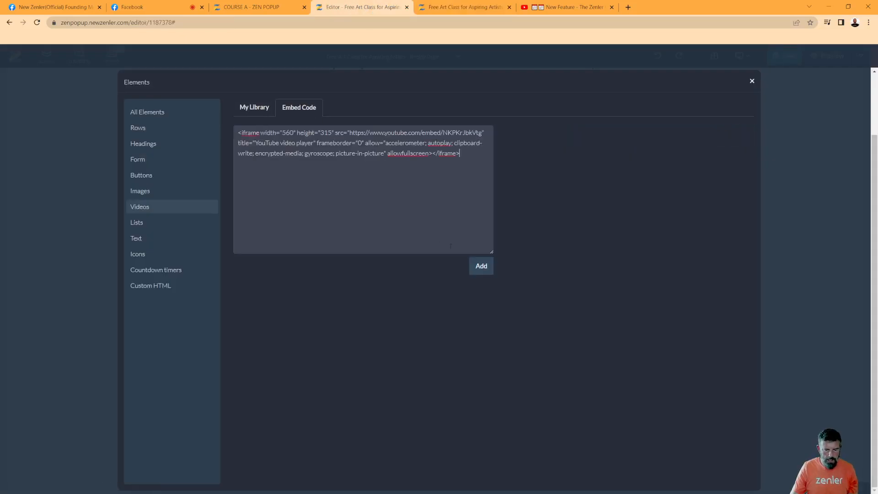
pyautogui.click(486, 260)
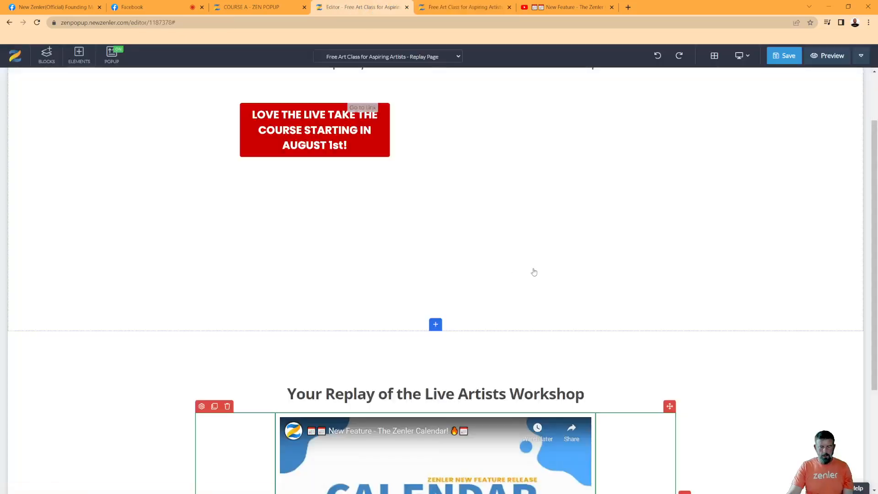
# Add a full-width single-column row beneath the video row and place a button element in it
pyautogui.scroll(-1, 550, 278)
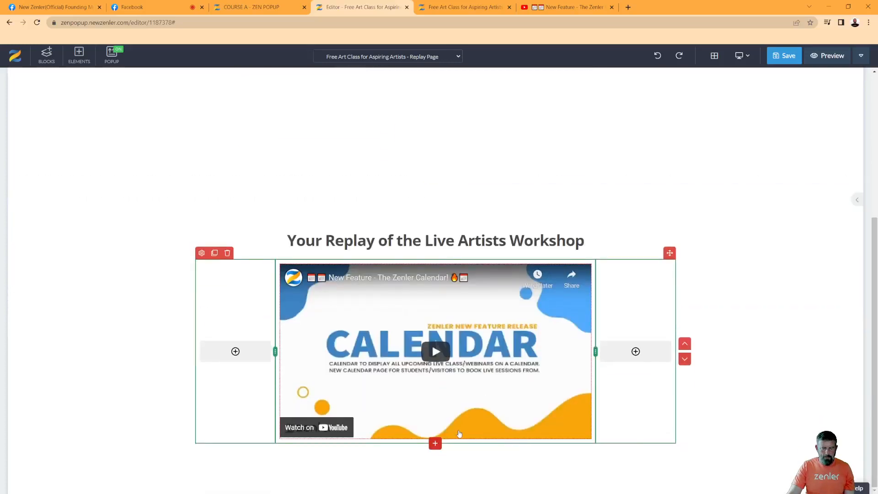
pyautogui.click(434, 444)
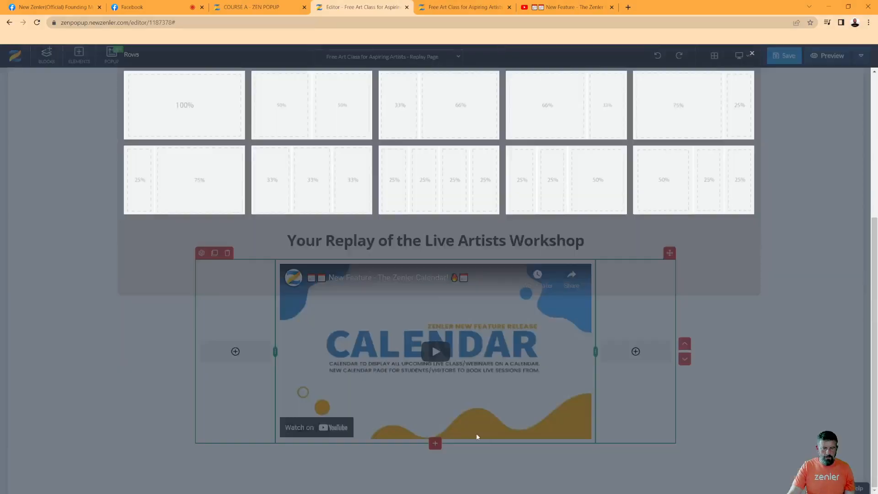
pyautogui.click(180, 133)
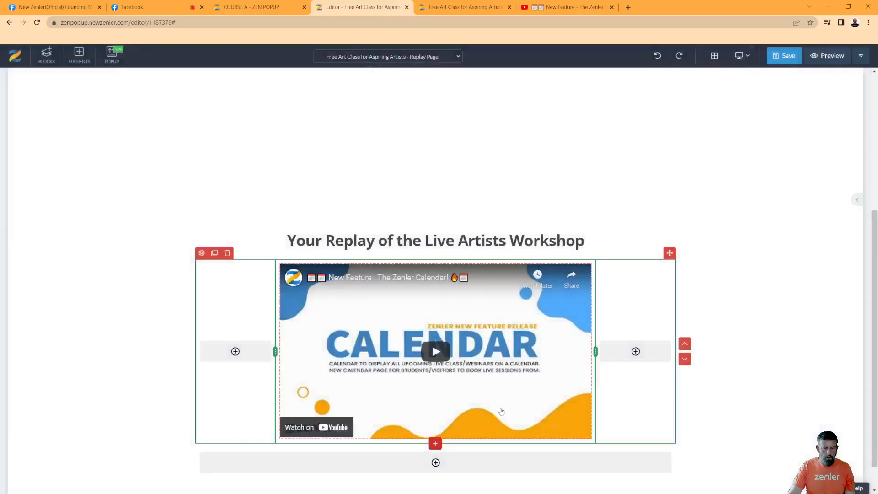
pyautogui.click(463, 434)
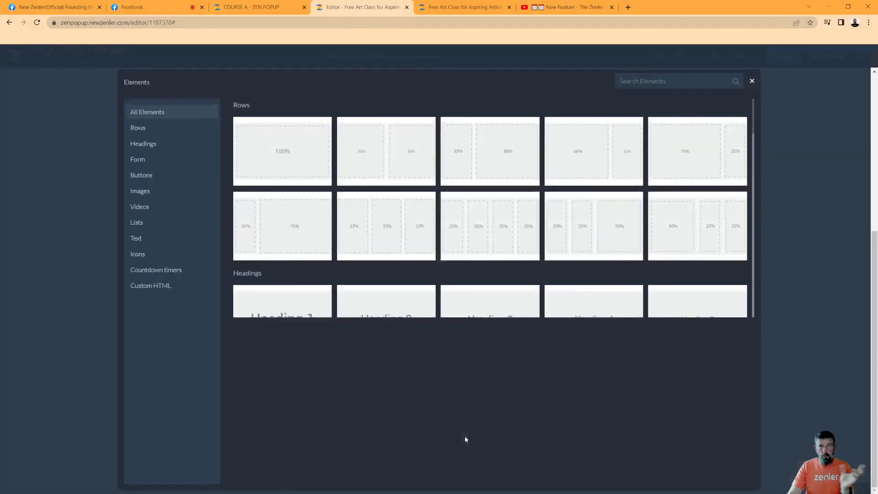
pyautogui.click(195, 178)
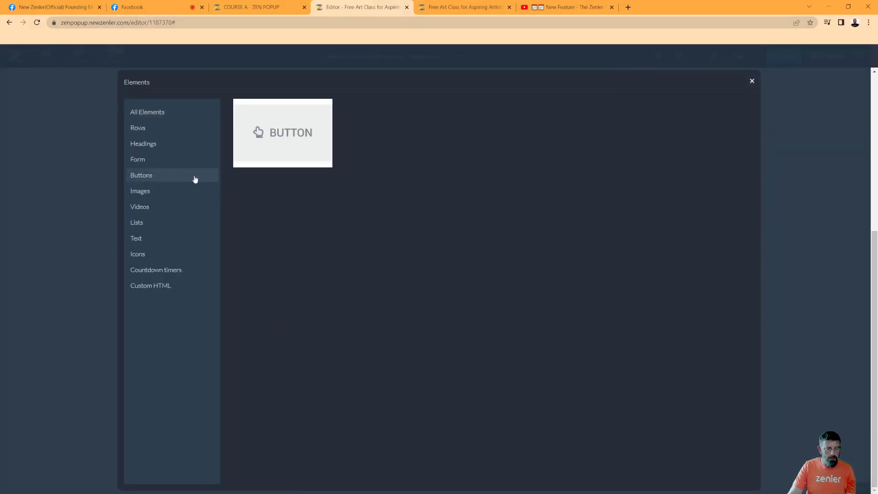
pyautogui.click(277, 137)
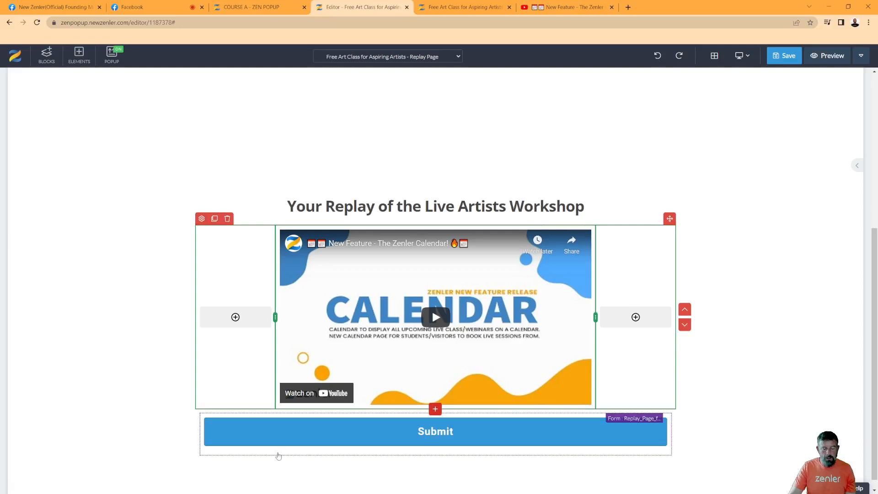
# Copy the label text of the original red course button in the old block
pyautogui.click(242, 437)
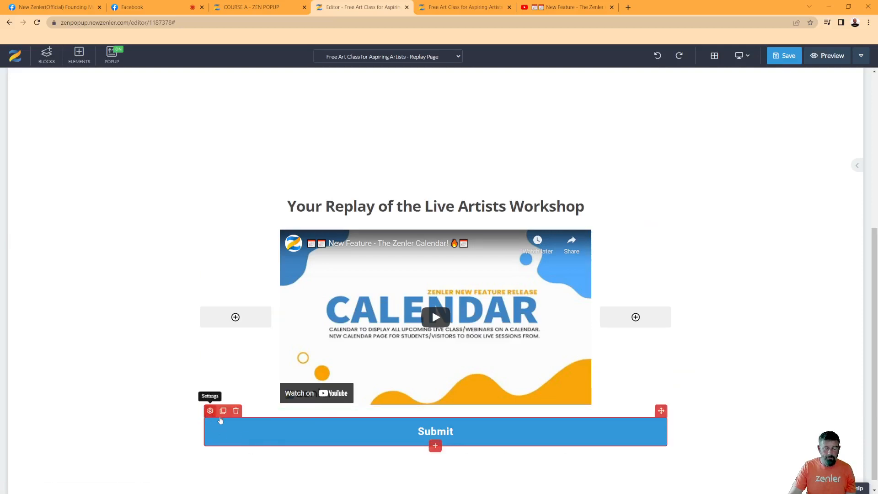
pyautogui.click(219, 417)
pyautogui.scroll(5, 532, 165)
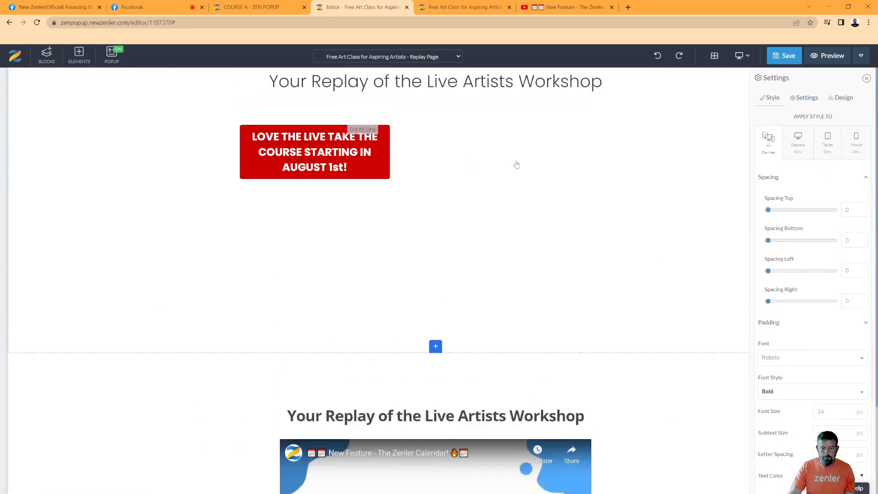
pyautogui.click(318, 166)
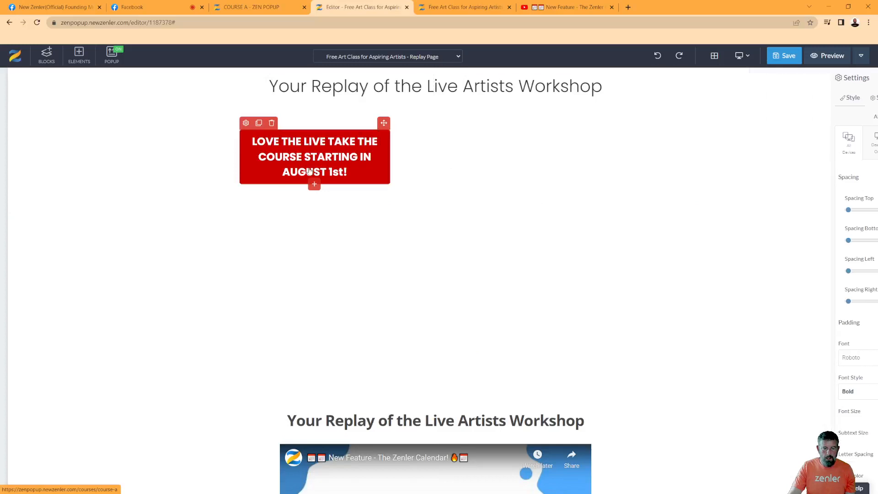
pyautogui.click(246, 123)
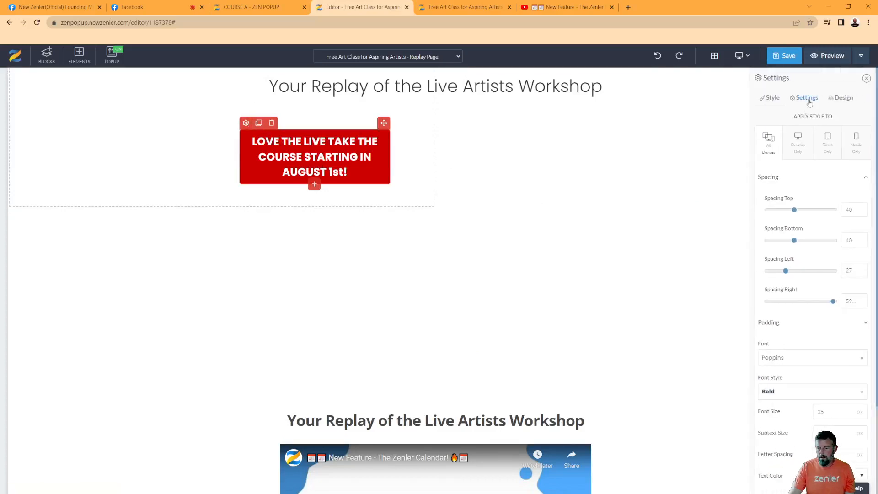
pyautogui.click(810, 102)
pyautogui.tripleClick(826, 121)
pyautogui.hotkey('ctrl', 'c')
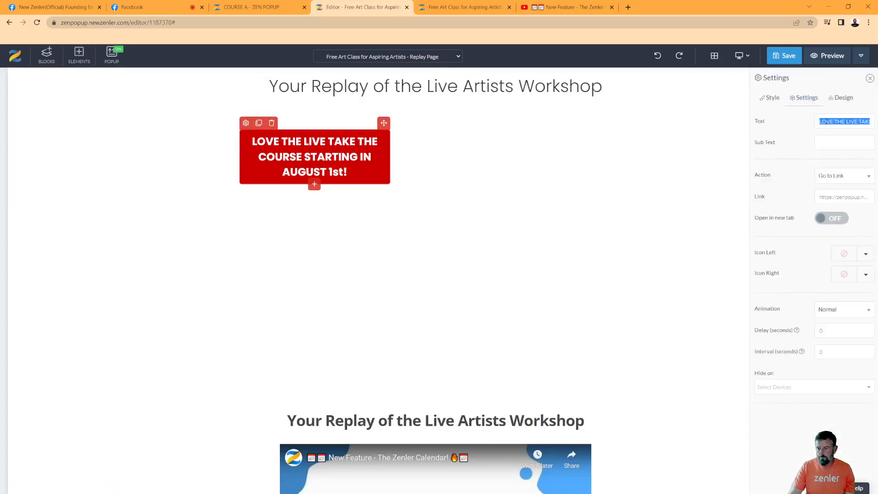
# Replace the new Submit button's text with the copied "LOVE THE LIVE TAKE THE COURSE STARTING IN AUGUST 1st!"
pyautogui.scroll(-5, 616, 235)
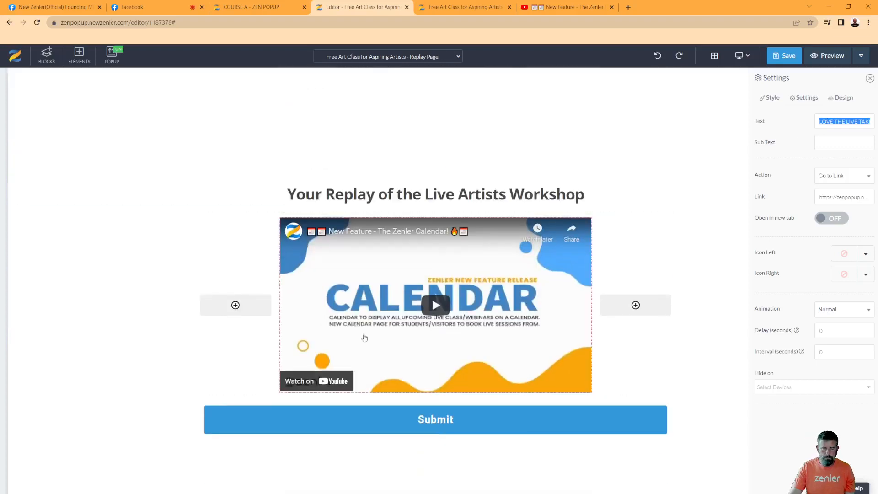
pyautogui.click(247, 415)
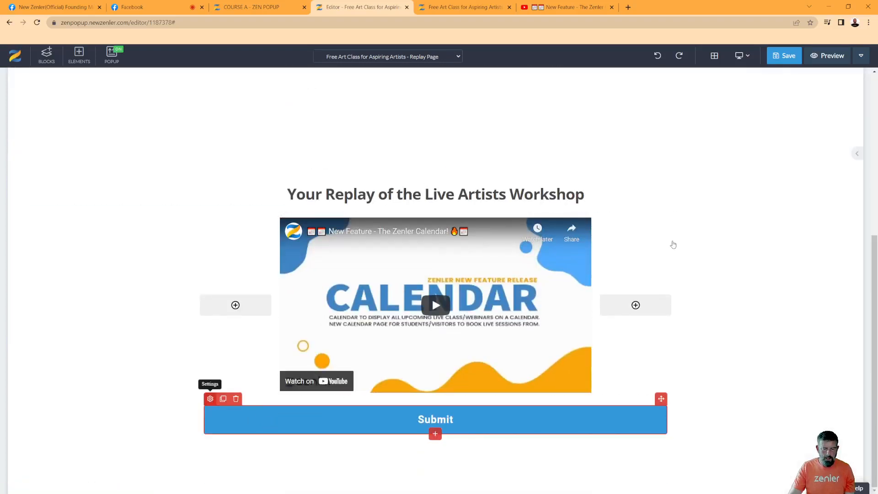
pyautogui.click(210, 398)
pyautogui.click(807, 99)
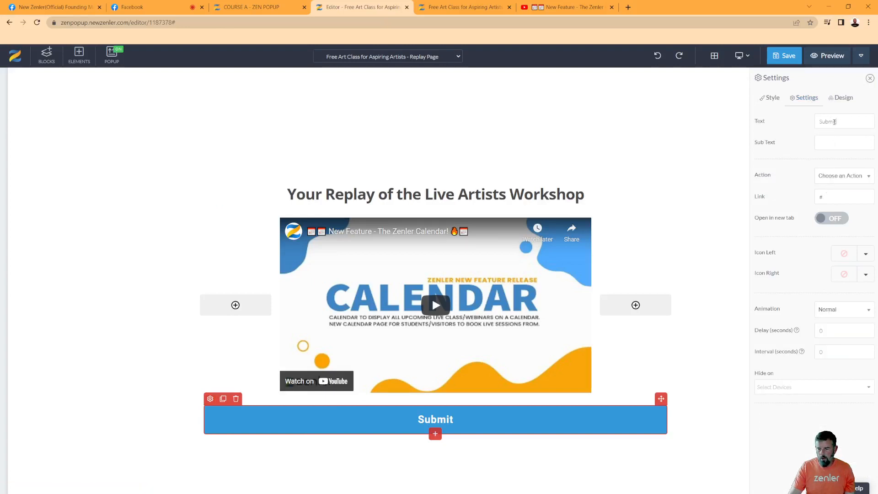
pyautogui.hotkey('ctrl', 'v')
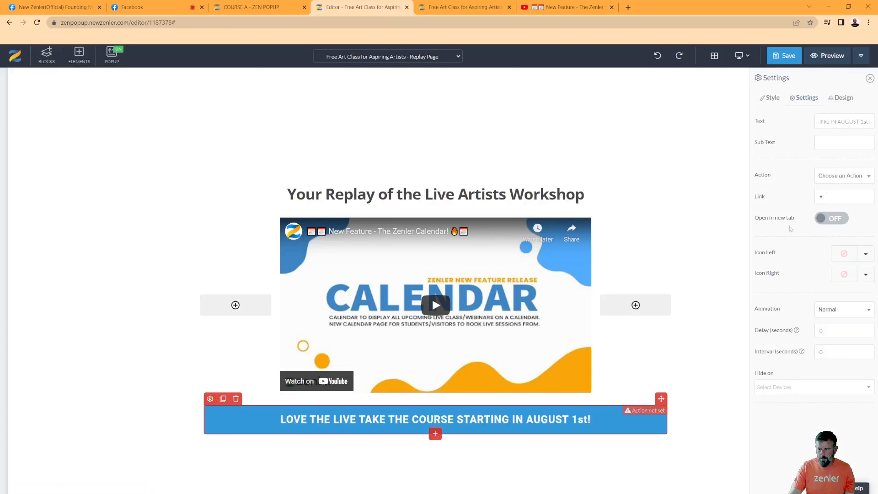
# Give the new button a dark red background and reduce its border thickness
pyautogui.click(773, 98)
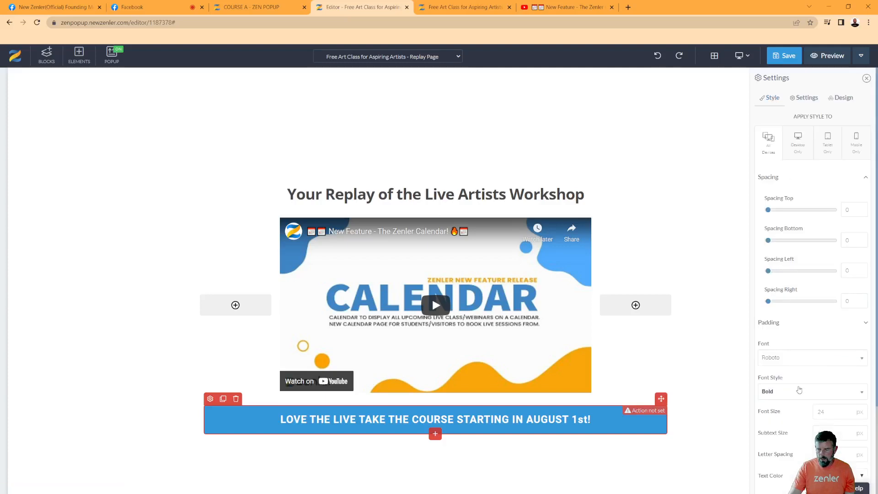
pyautogui.scroll(-3, 799, 389)
pyautogui.click(862, 369)
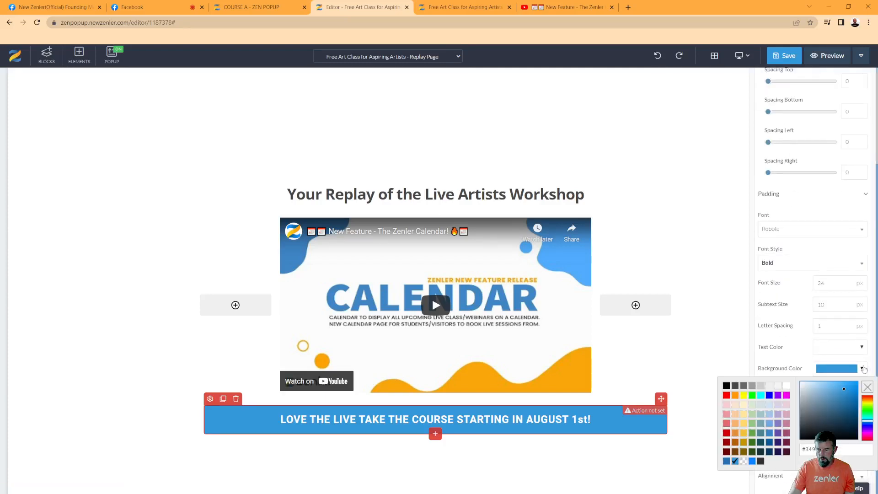
pyautogui.click(728, 443)
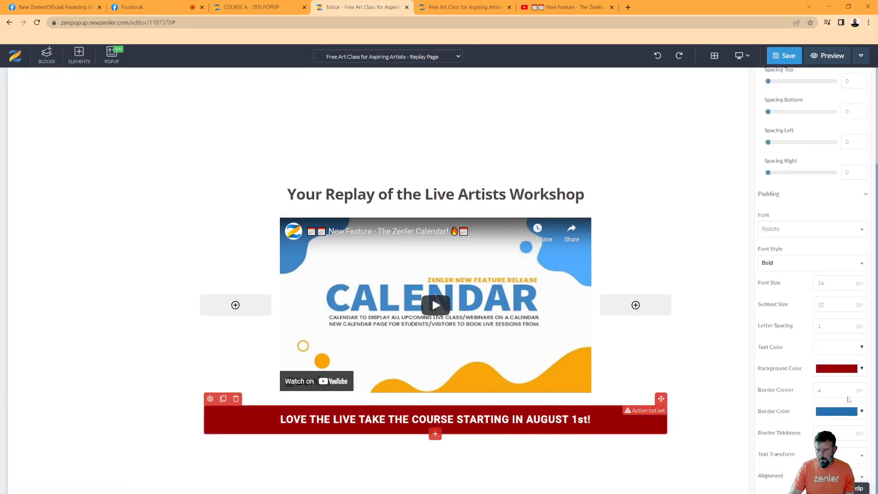
pyautogui.click(847, 435)
pyautogui.click(847, 435)
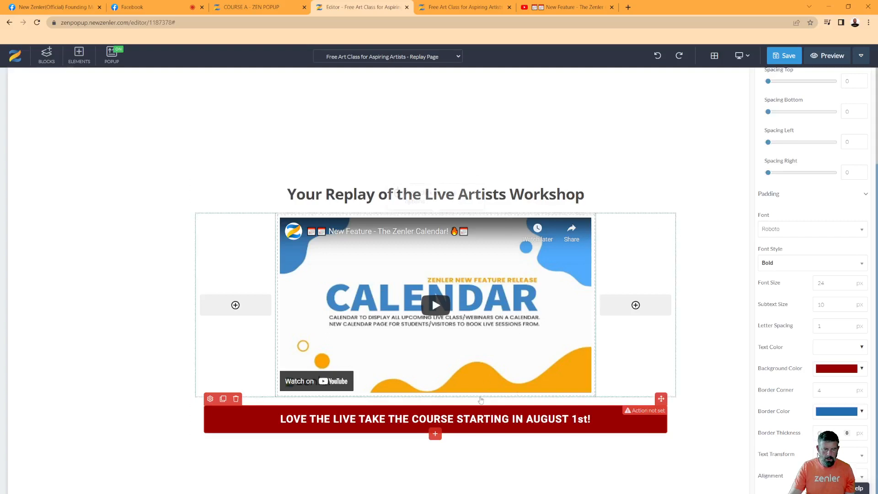
# Try a spacing of 100 on the button's left and right sides, and reset both to 0
pyautogui.scroll(1, 818, 189)
pyautogui.scroll(1, 818, 190)
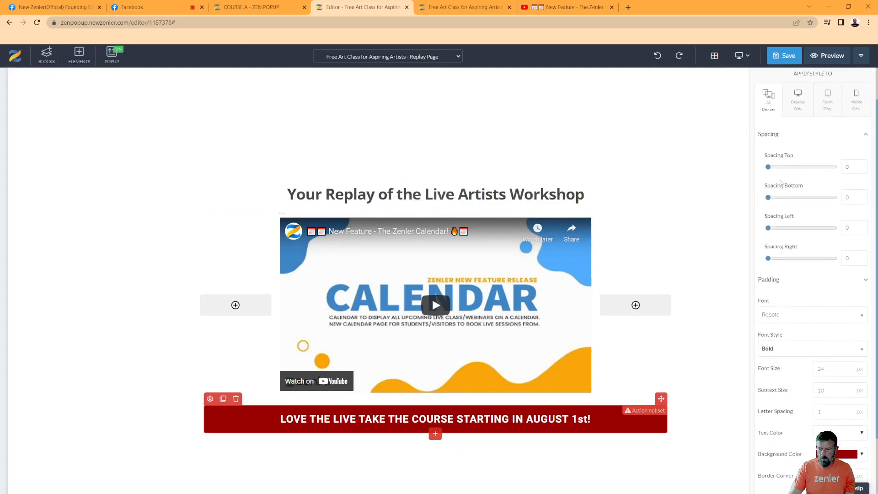
pyautogui.moveTo(768, 228); pyautogui.dragTo(834, 228)
pyautogui.moveTo(768, 259); pyautogui.dragTo(845, 259)
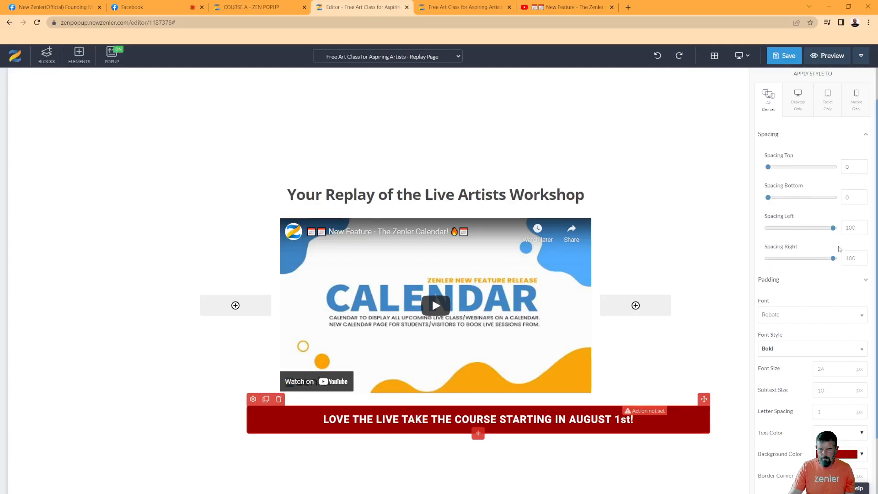
pyautogui.moveTo(834, 228); pyautogui.dragTo(768, 228)
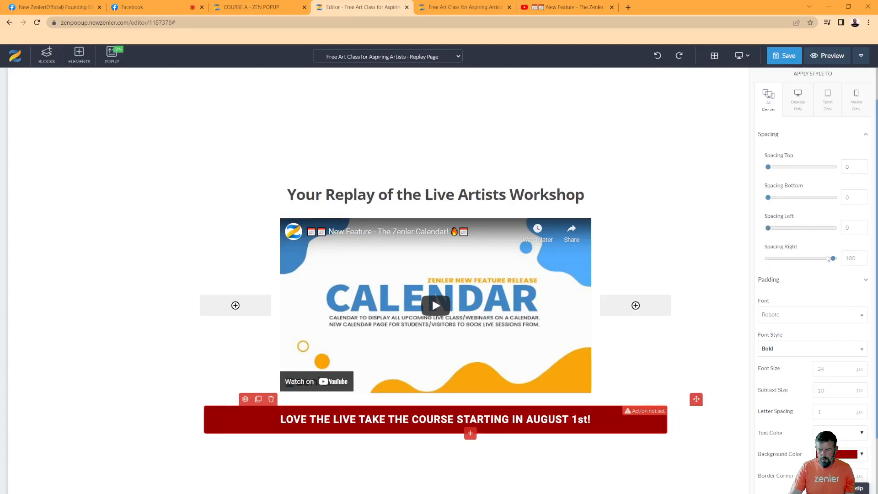
pyautogui.moveTo(830, 259); pyautogui.dragTo(767, 259)
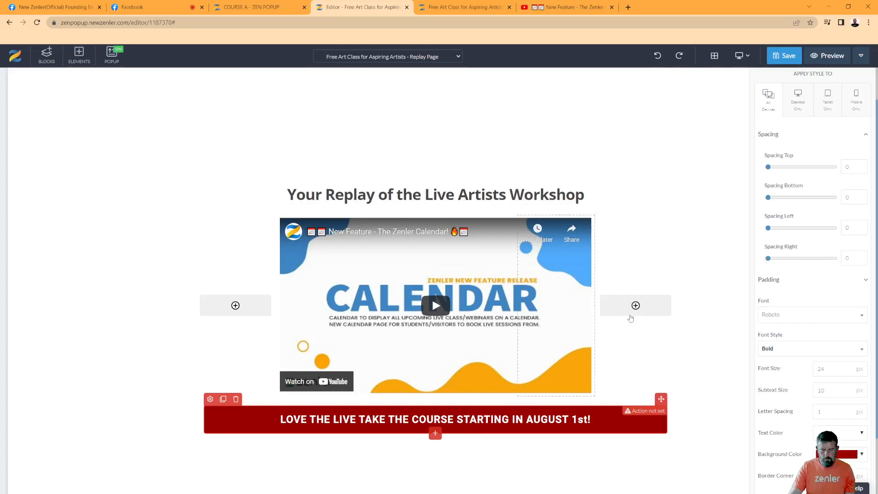
# Move the dark red button into the middle column beneath the video, and delete the old block containing the original heading and button
pyautogui.moveTo(662, 398); pyautogui.dragTo(498, 399)
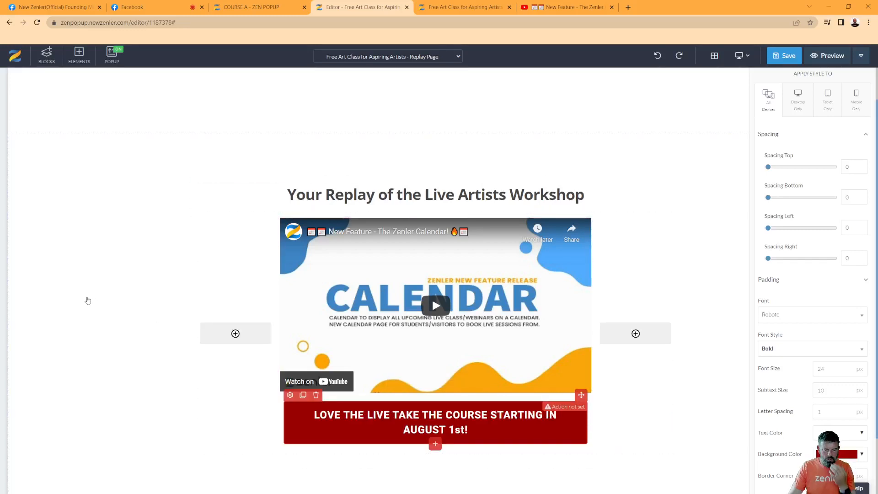
pyautogui.scroll(6, 91, 274)
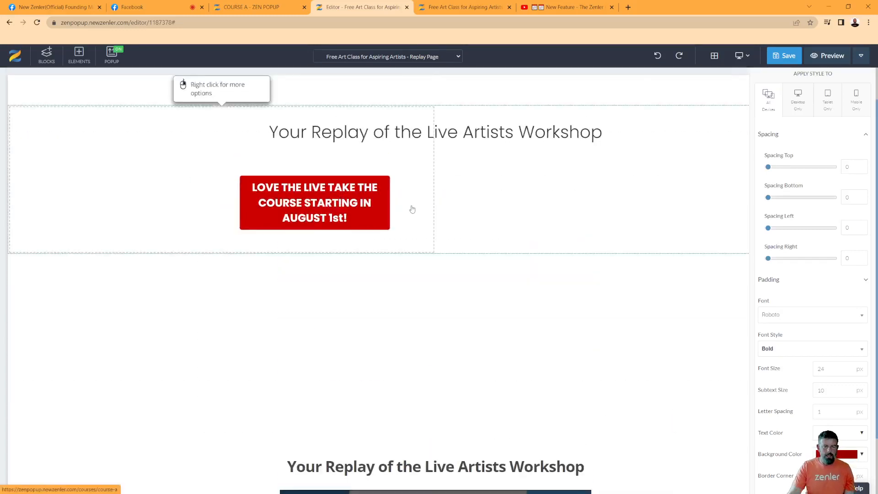
pyautogui.click(79, 308)
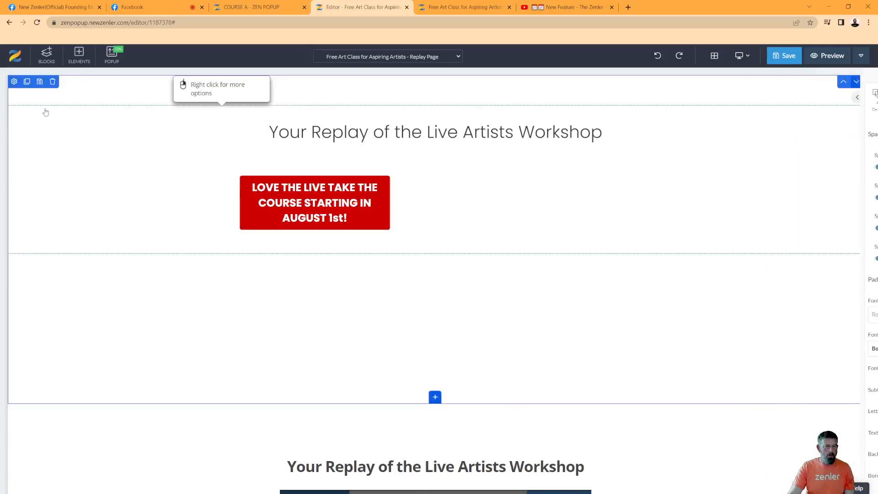
pyautogui.click(53, 82)
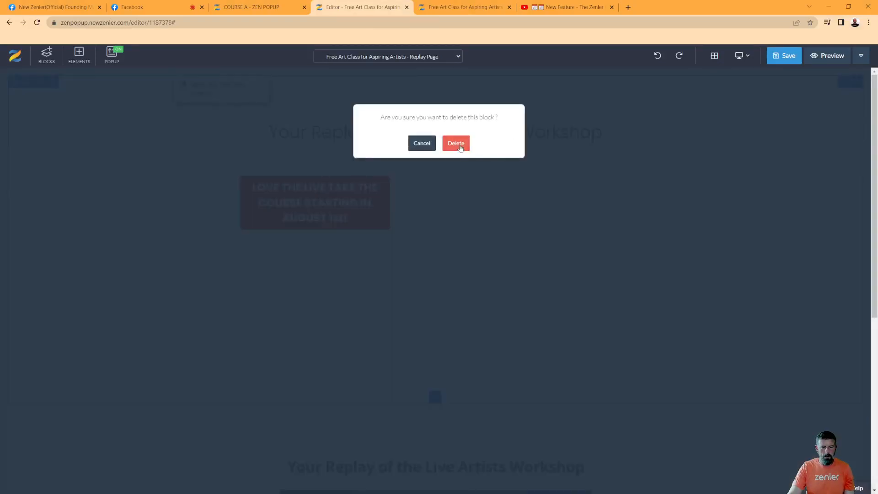
pyautogui.click(459, 146)
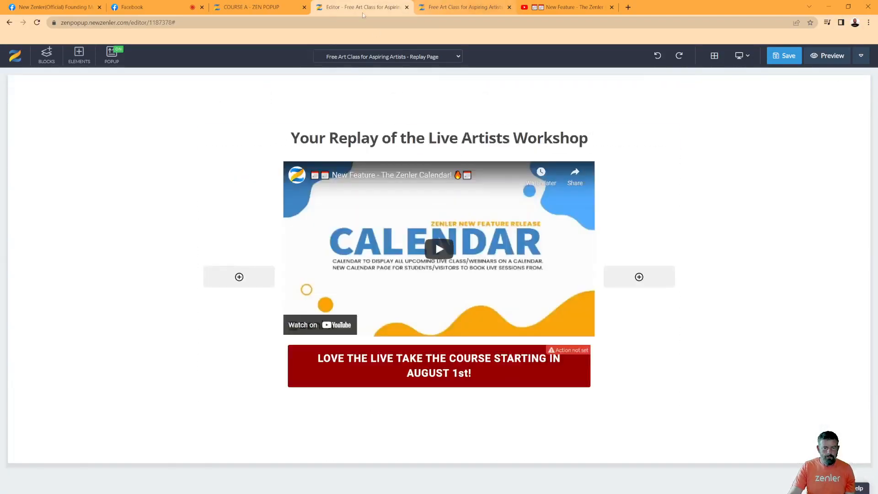
# Copy the sales page URL from COURSE A's course pages and return to the replay page editor
pyautogui.click(251, 9)
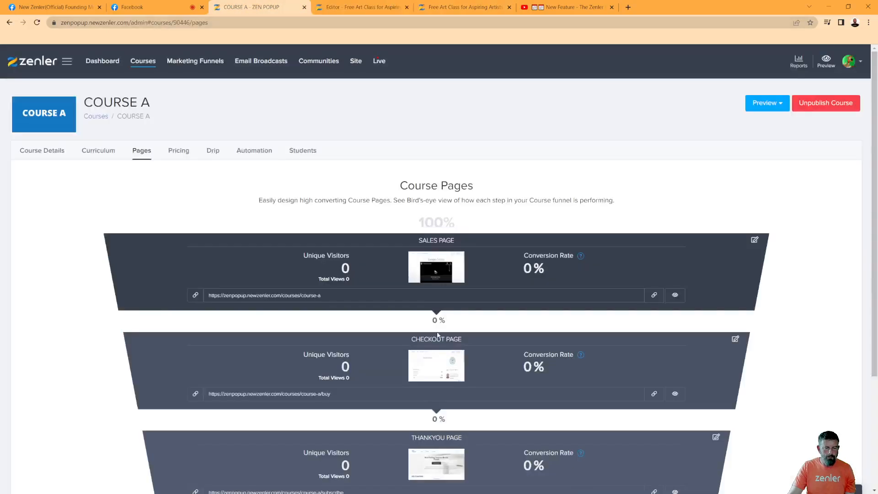
pyautogui.click(654, 295)
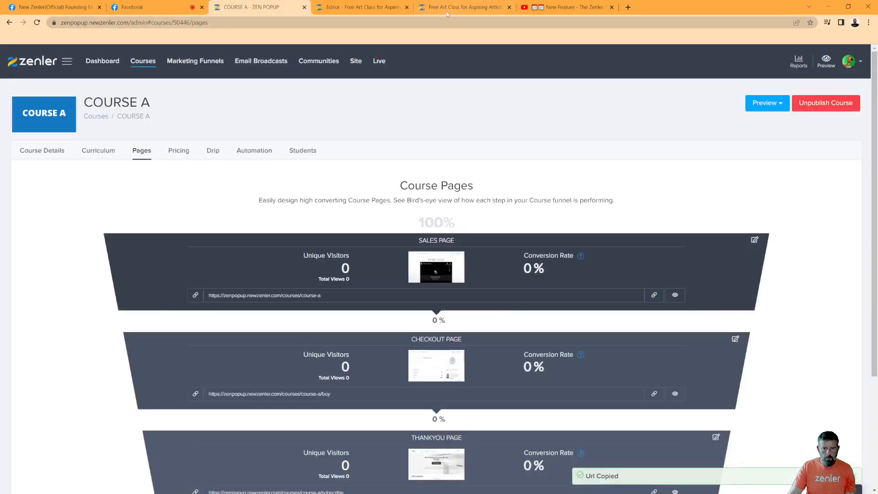
pyautogui.click(446, 12)
pyautogui.click(359, 8)
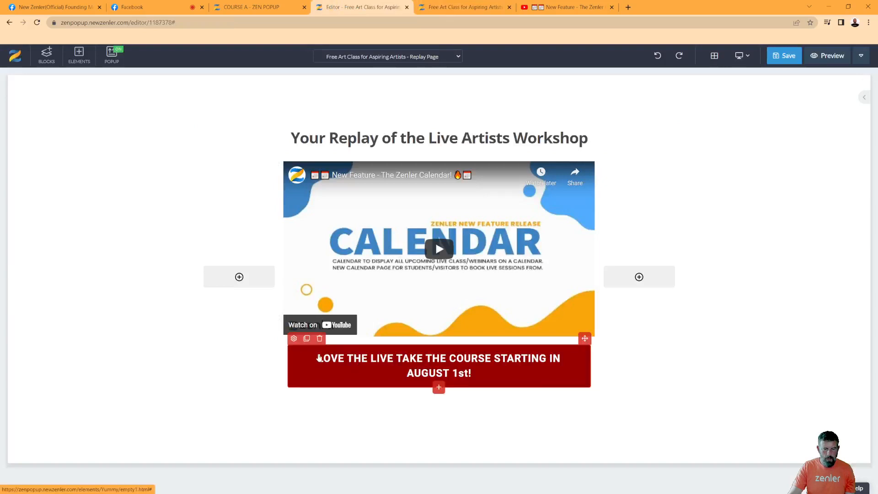
# Set the dark red button's link to the copied COURSE A sales page URL, and save the replay page
pyautogui.click(293, 338)
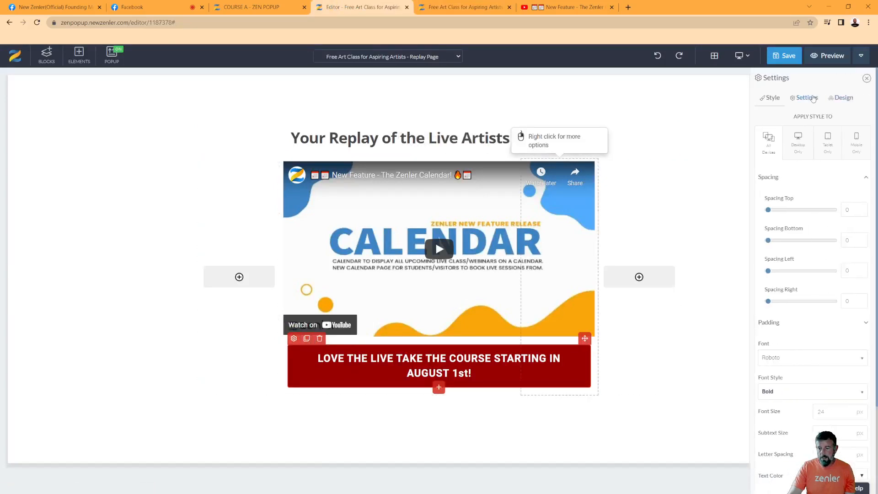
pyautogui.click(813, 98)
pyautogui.doubleClick(821, 197)
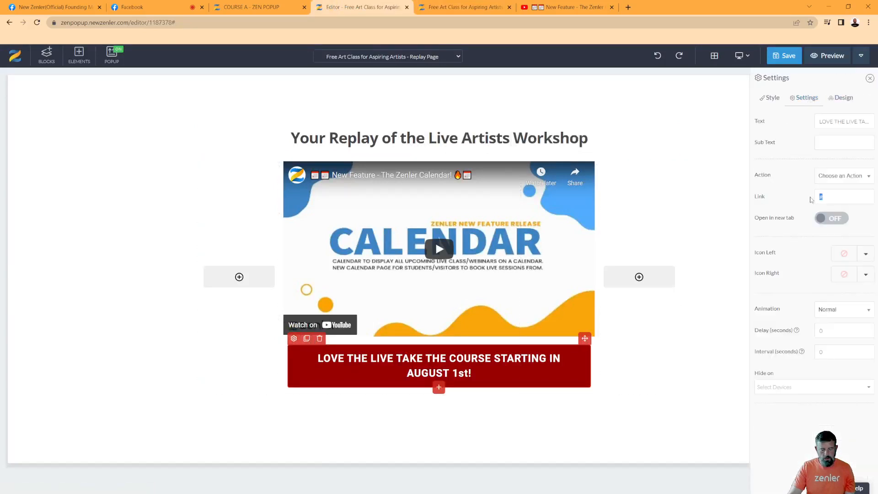
pyautogui.hotkey('ctrl', 'v')
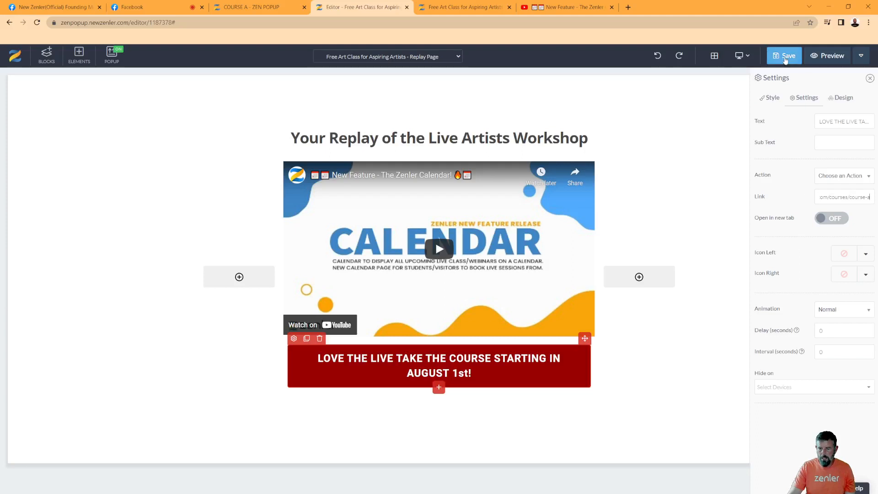
pyautogui.click(785, 60)
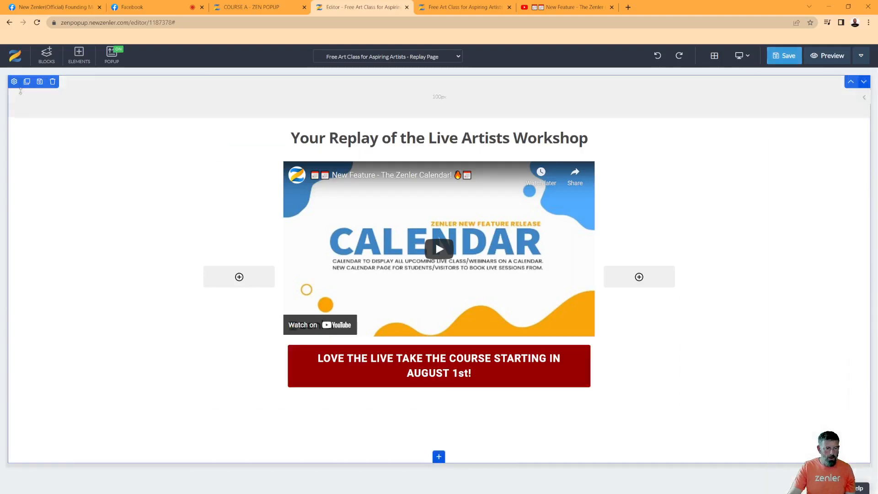
# Set the replay block's background image to the colourful painted face from the image library
pyautogui.click(14, 82)
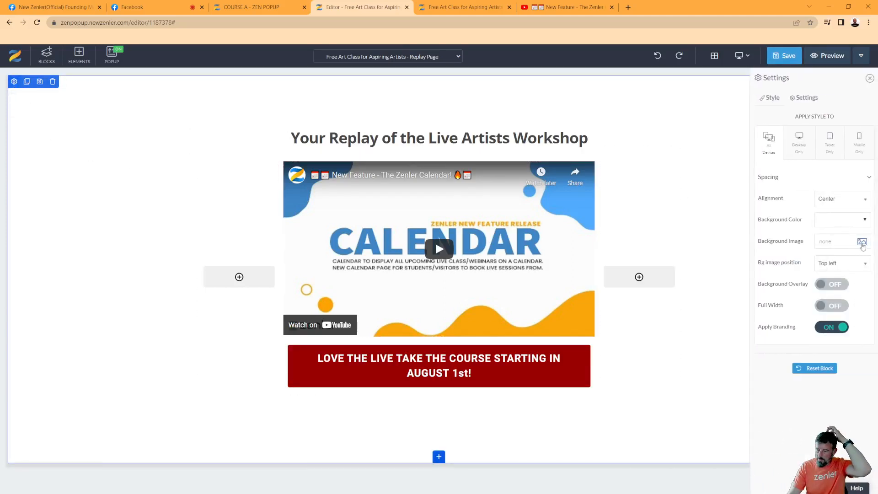
pyautogui.click(860, 241)
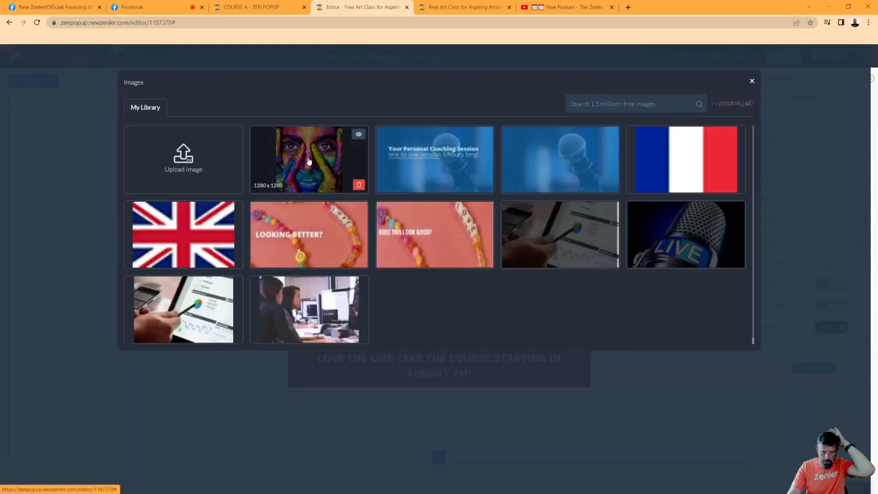
pyautogui.click(308, 165)
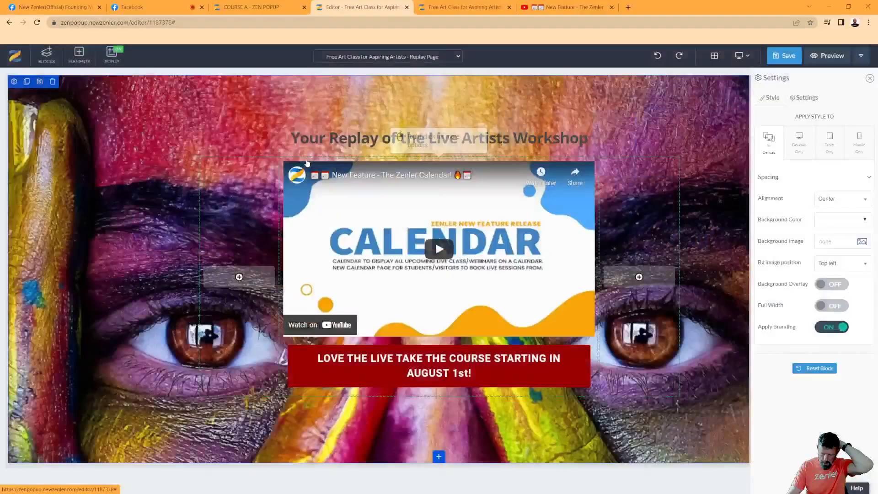
# Enable a white background overlay on the replay block with an opacity of 0.7
pyautogui.click(833, 284)
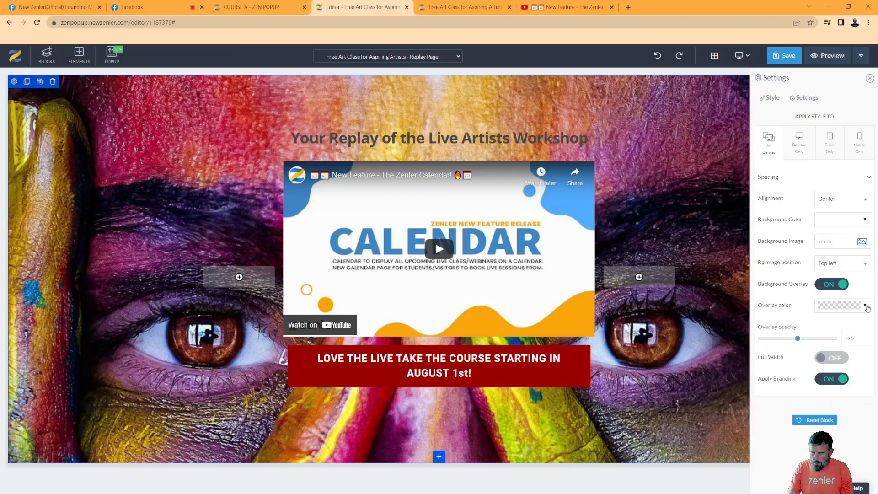
pyautogui.click(864, 305)
pyautogui.click(786, 323)
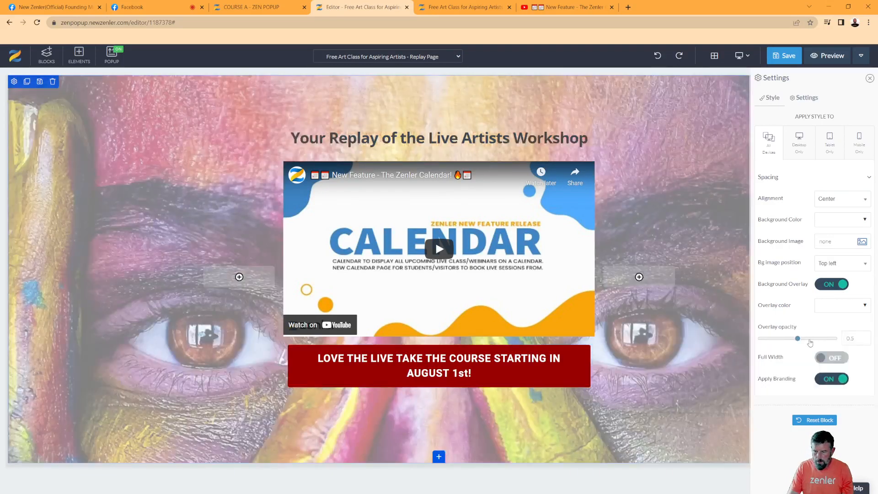
pyautogui.moveTo(798, 339); pyautogui.dragTo(811, 340)
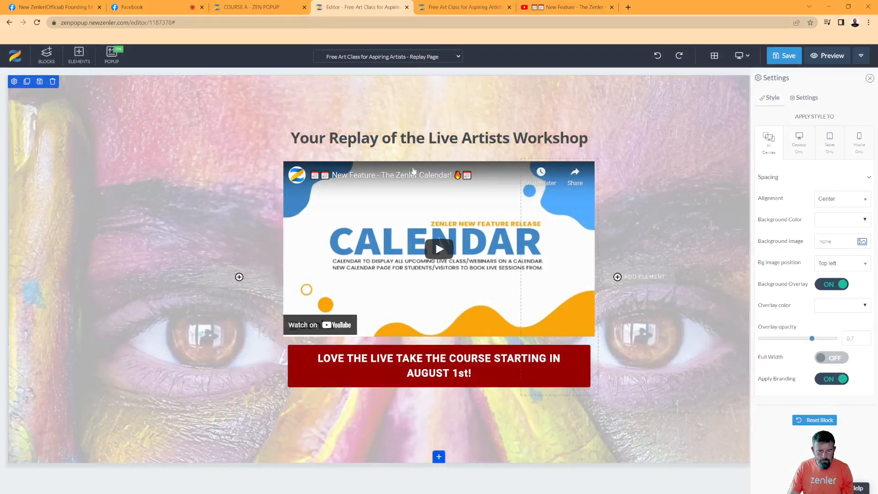
pyautogui.click(354, 136)
pyautogui.click(127, 190)
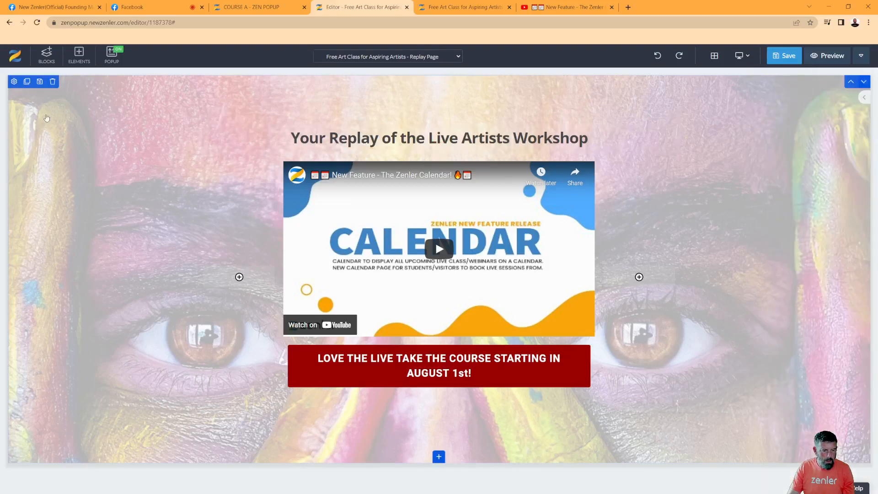
# Turn on full width for the replay block and narrow the middle video column from both sides
pyautogui.click(14, 81)
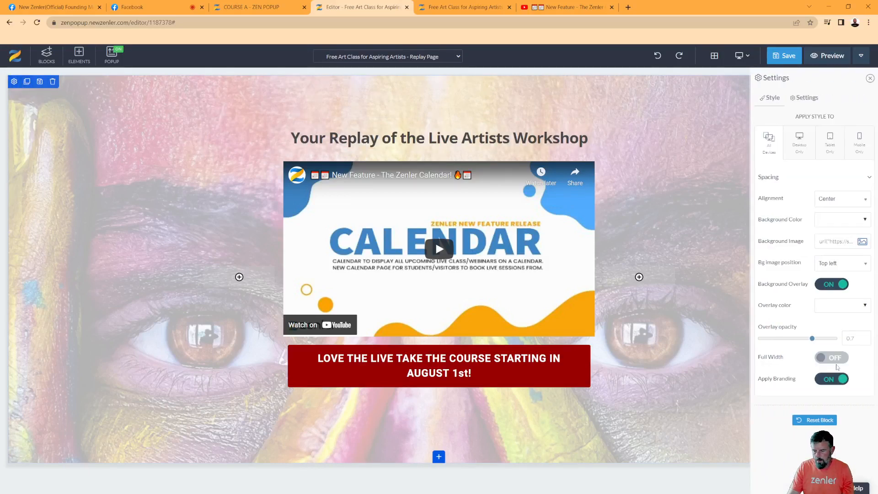
pyautogui.click(839, 358)
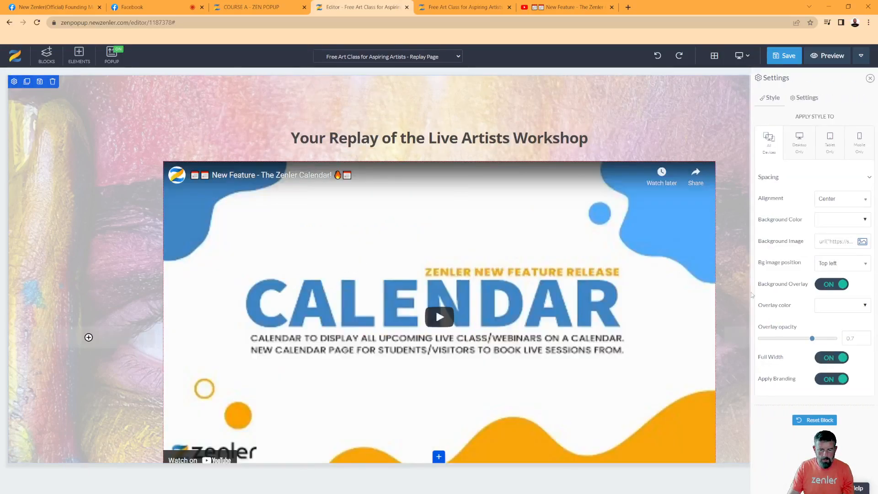
pyautogui.click(354, 273)
pyautogui.moveTo(712, 336); pyautogui.dragTo(661, 334)
pyautogui.moveTo(165, 321); pyautogui.dragTo(207, 316)
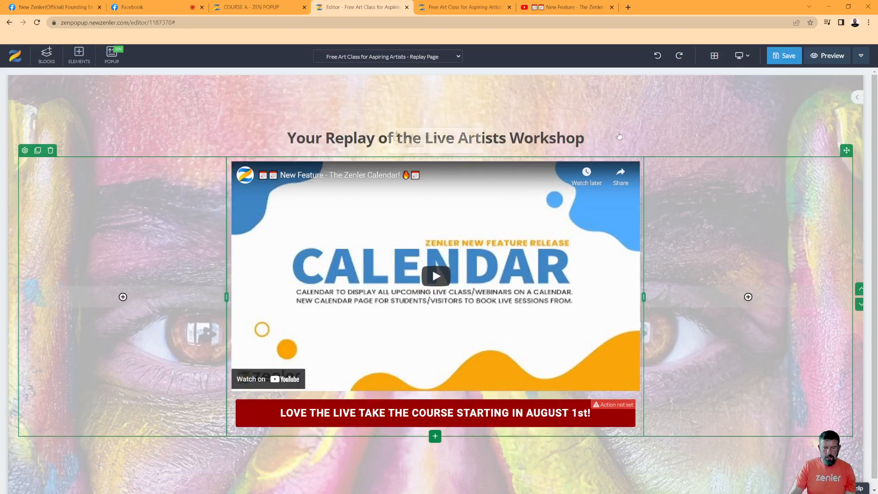
# Reduce the replay block's spacing above the heading and increase its spacing below the button
pyautogui.moveTo(306, 104); pyautogui.dragTo(307, 78)
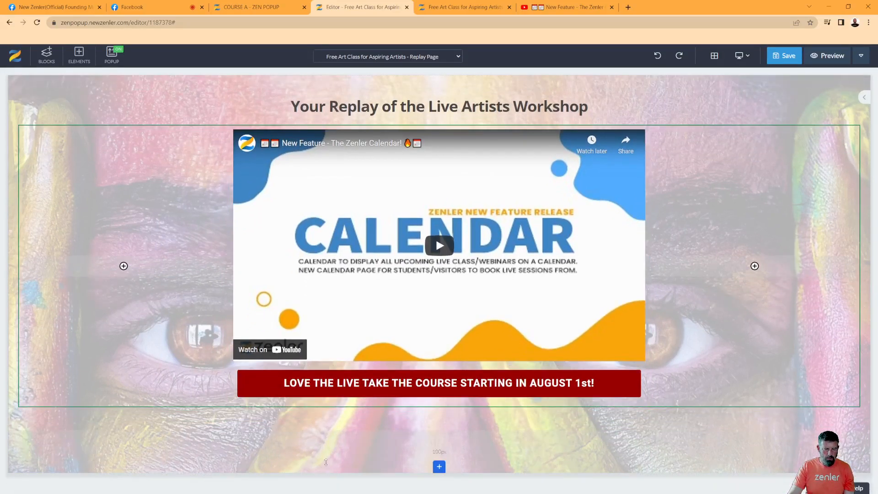
pyautogui.moveTo(331, 440); pyautogui.dragTo(617, 420)
pyautogui.scroll(1, 452, 325)
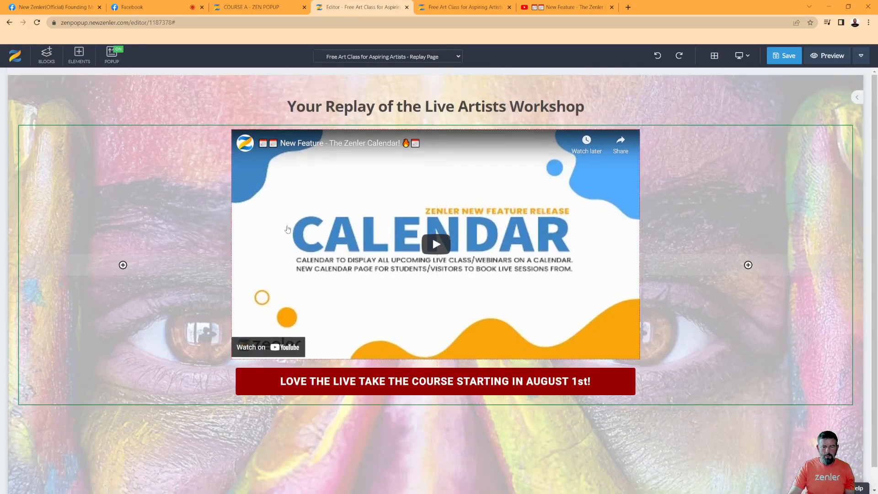
# Examine the video library options available for the video element's URL, and close the library
pyautogui.click(287, 229)
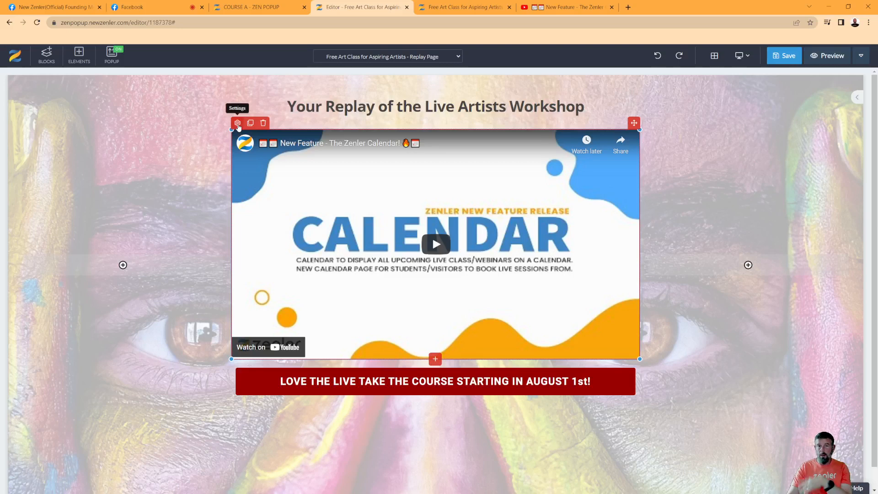
pyautogui.click(238, 124)
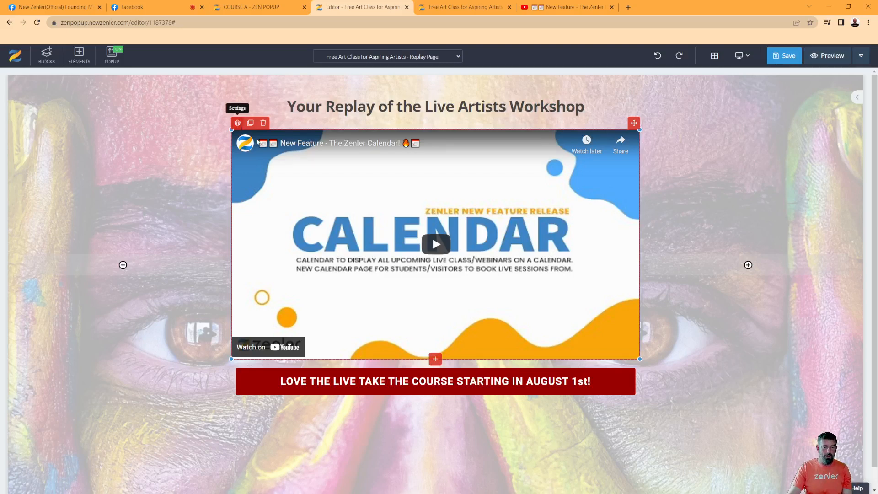
pyautogui.click(804, 99)
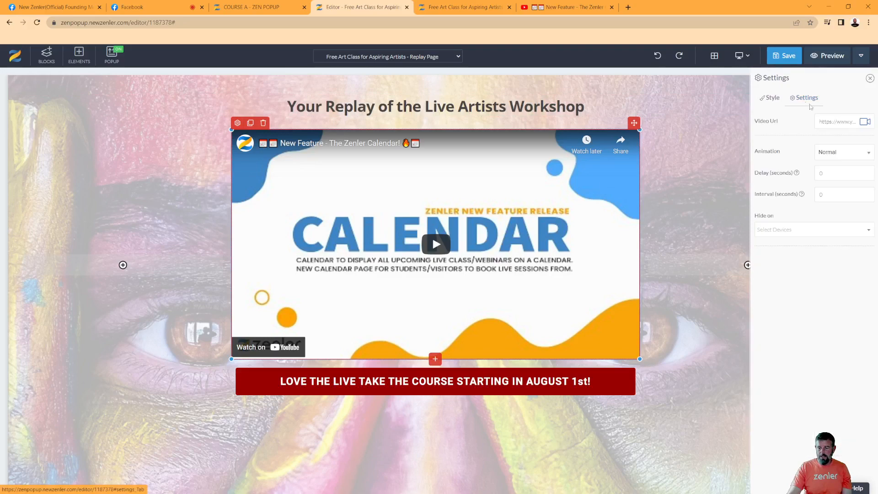
pyautogui.click(863, 124)
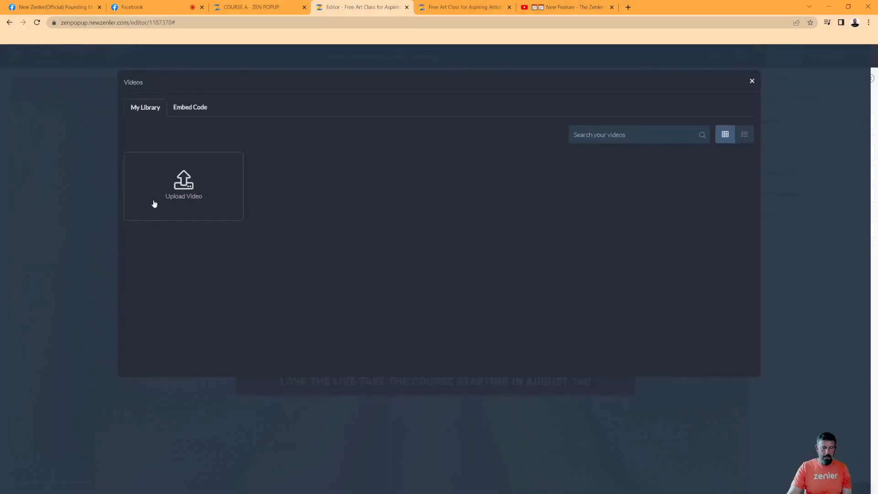
pyautogui.click(751, 81)
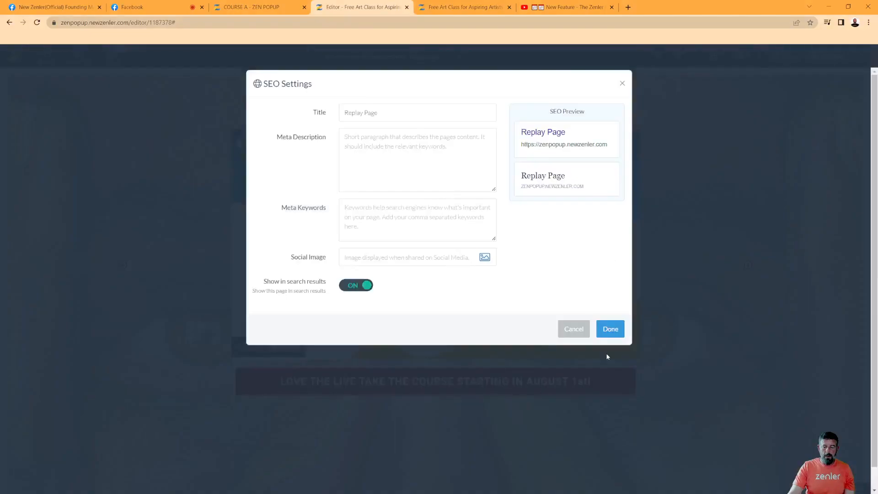
# Accept the SEO settings titled Replay Page and save the replay page
pyautogui.click(610, 328)
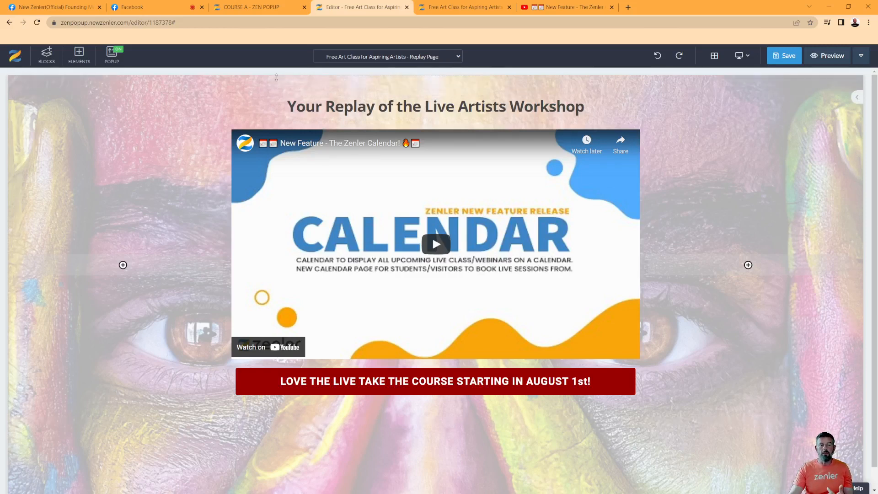
pyautogui.click(785, 55)
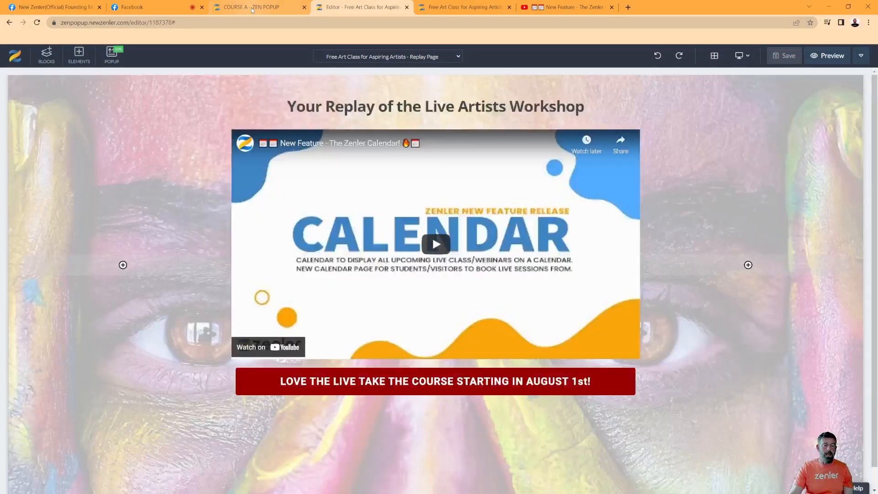
# Start a new Lead Magnet marketing funnel and name it "artist free course live"
pyautogui.click(251, 8)
pyautogui.click(202, 62)
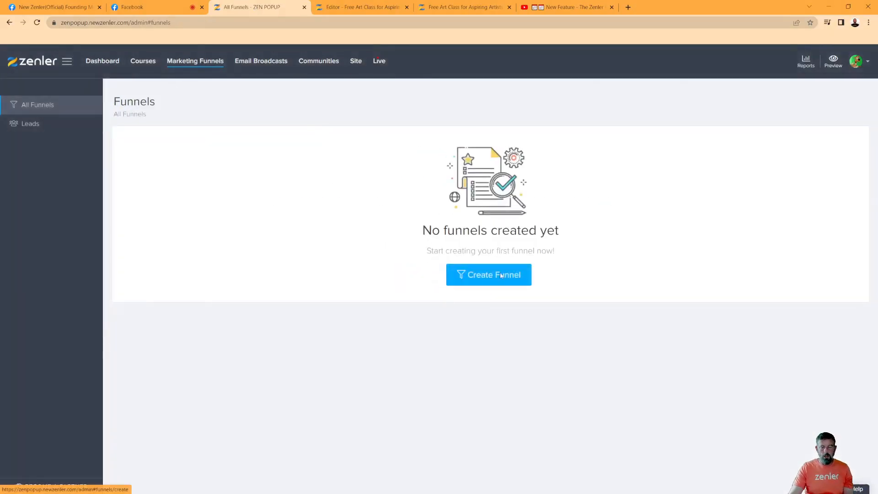
pyautogui.click(487, 275)
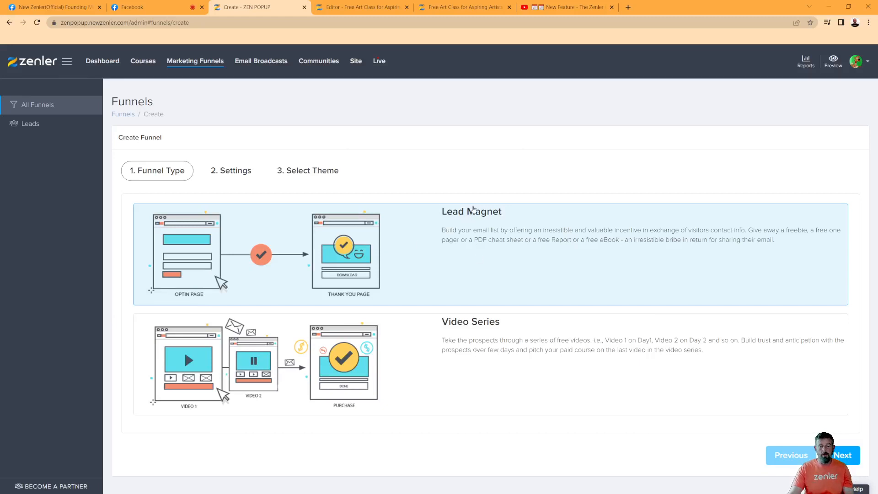
pyautogui.click(846, 461)
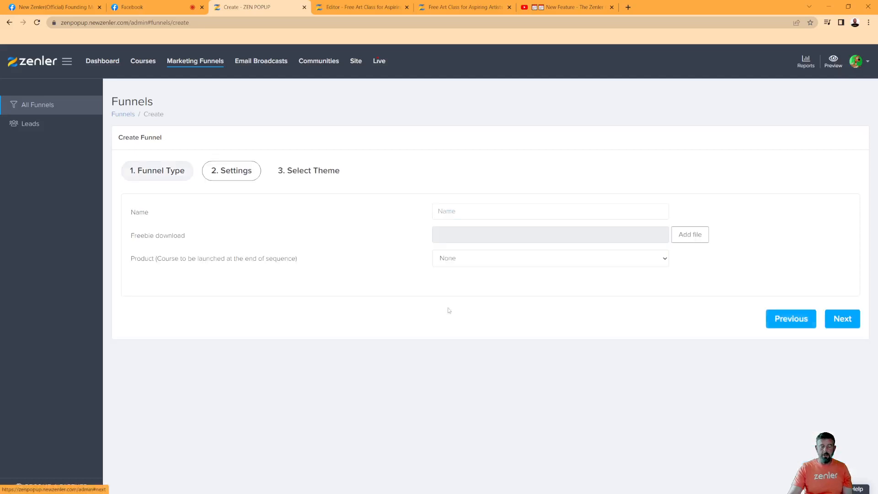
pyautogui.click(474, 210)
pyautogui.write('artist free course live')
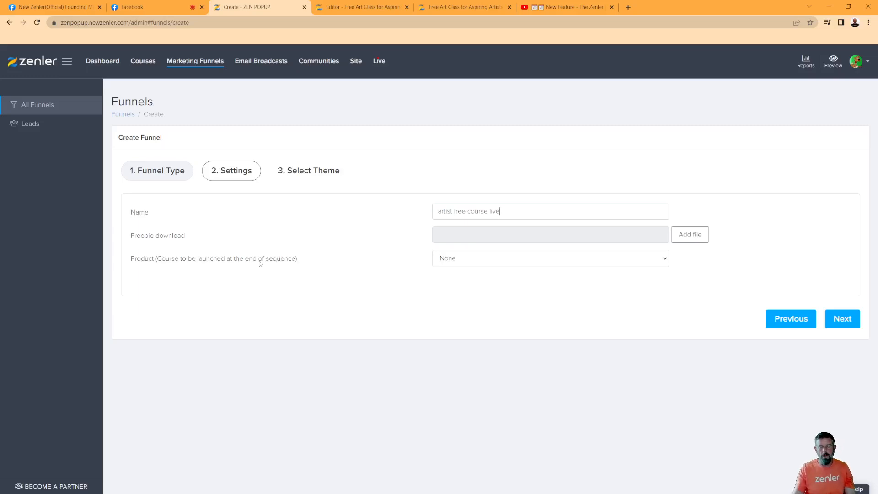
# Choose the Classic theme for the funnel, leaving the product as None, and finish creating it
pyautogui.click(851, 322)
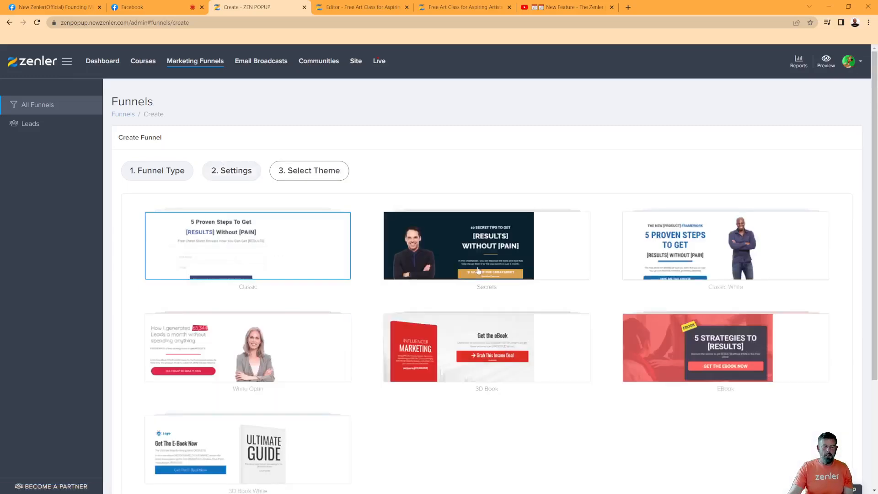
pyautogui.scroll(-2, 435, 266)
pyautogui.click(295, 175)
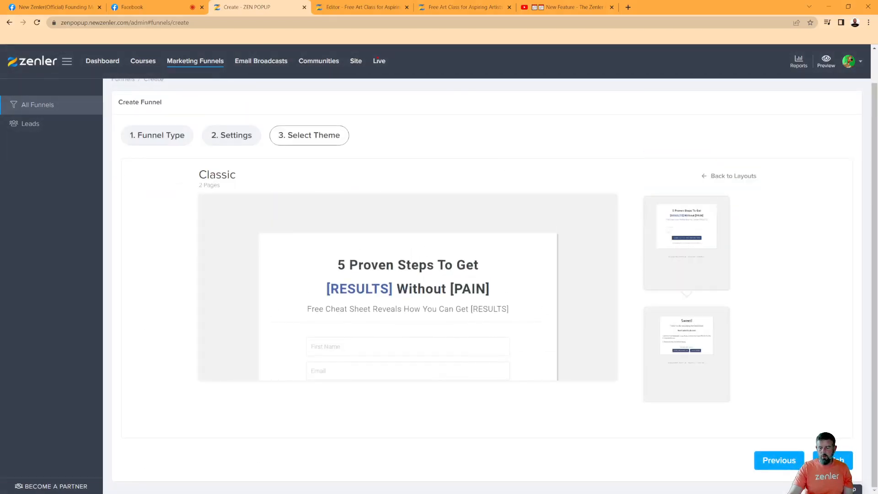
pyautogui.click(832, 460)
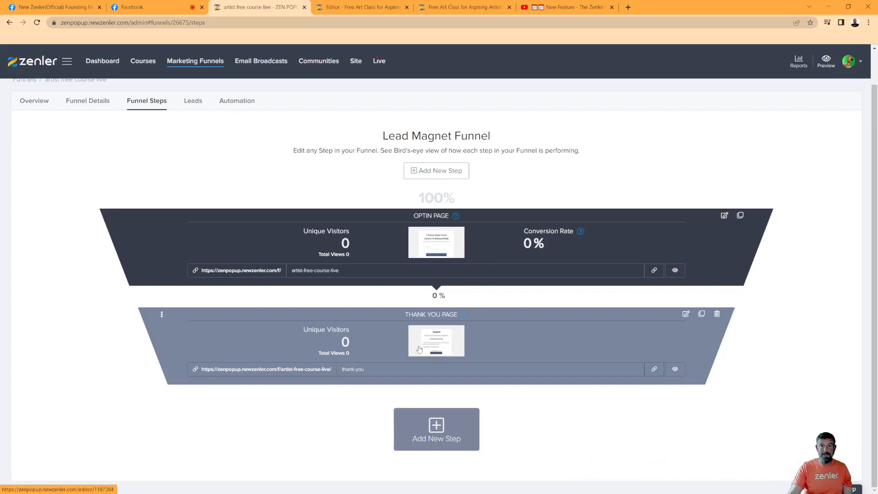
# Switch the page editor to the webinar's Register Page and return to the funnel steps
pyautogui.click(448, 9)
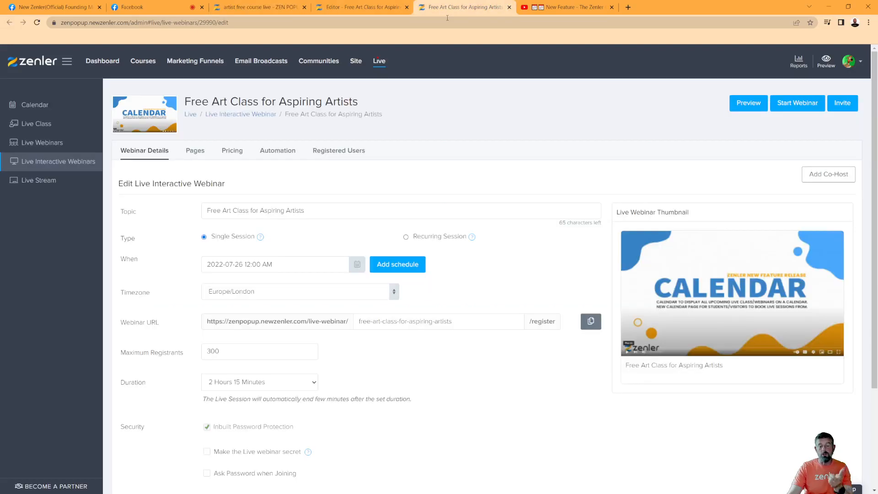
pyautogui.click(367, 9)
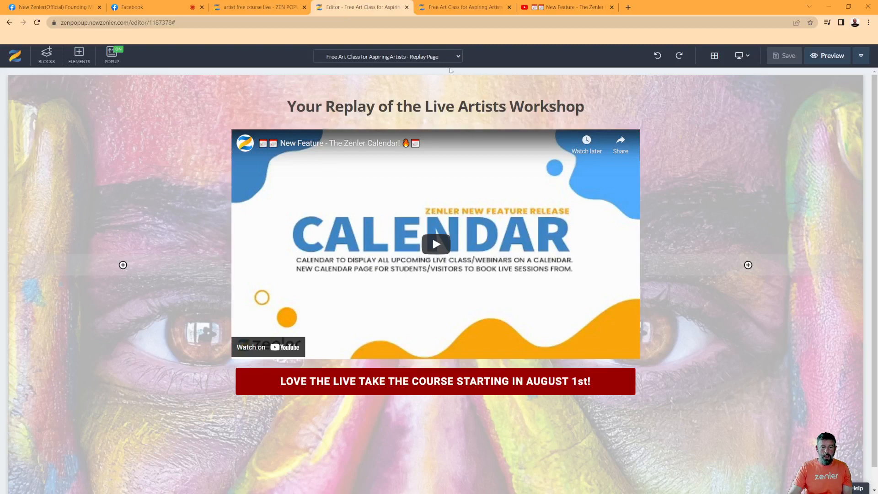
pyautogui.click(458, 57)
pyautogui.click(408, 74)
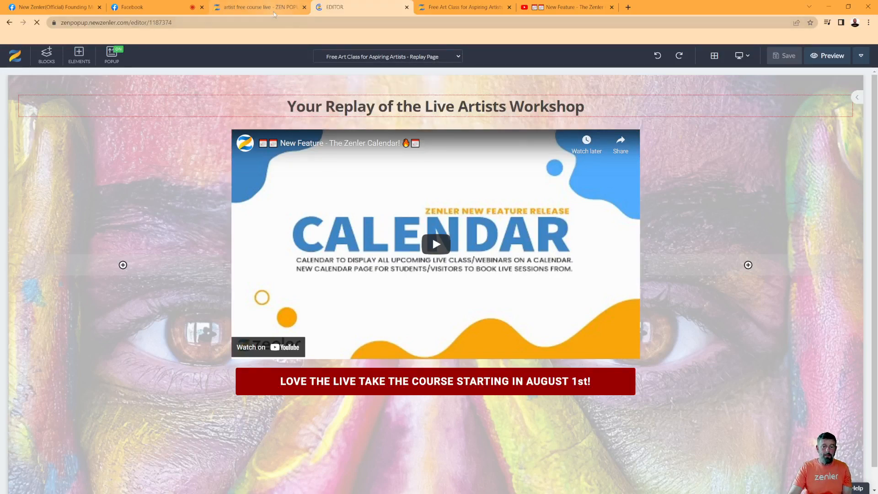
pyautogui.click(471, 8)
pyautogui.click(259, 8)
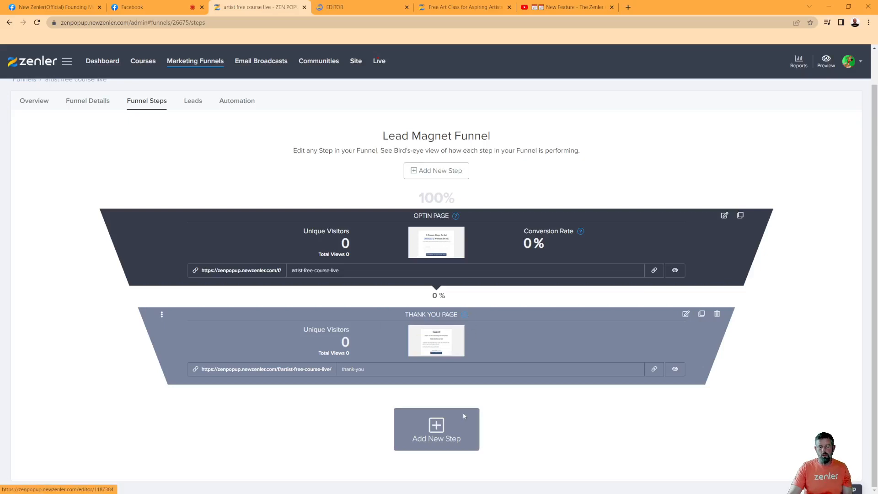
# Duplicate the funnel's opt-in page step and try to move the copy within the funnel
pyautogui.click(740, 216)
pyautogui.click(476, 335)
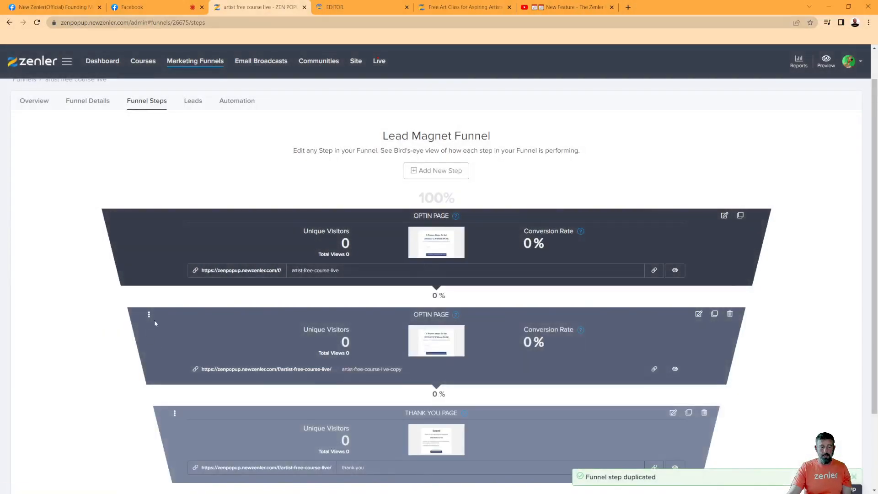
pyautogui.moveTo(149, 315); pyautogui.dragTo(449, 286)
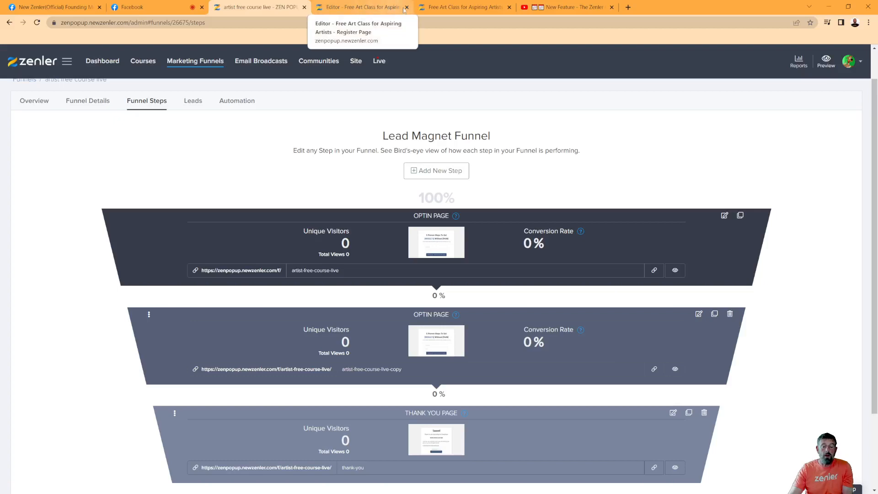
# Add a new empty block above the title section of the webinar's Register Page
pyautogui.click(462, 8)
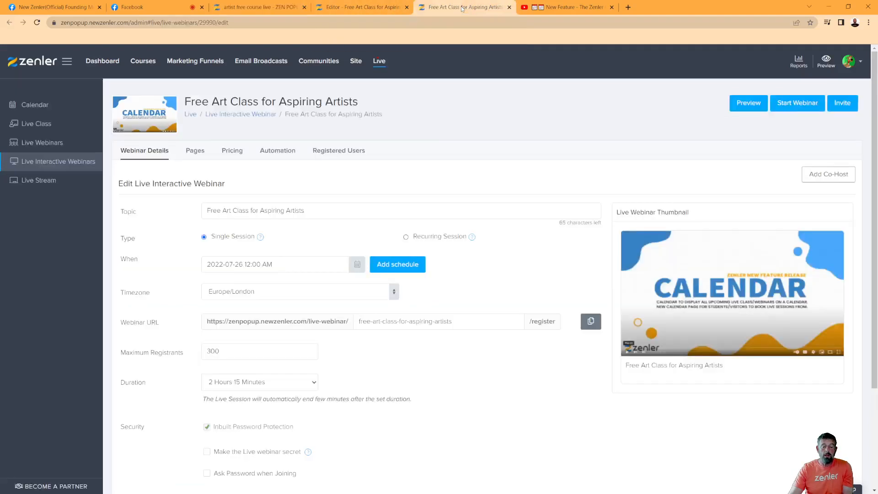
pyautogui.click(365, 8)
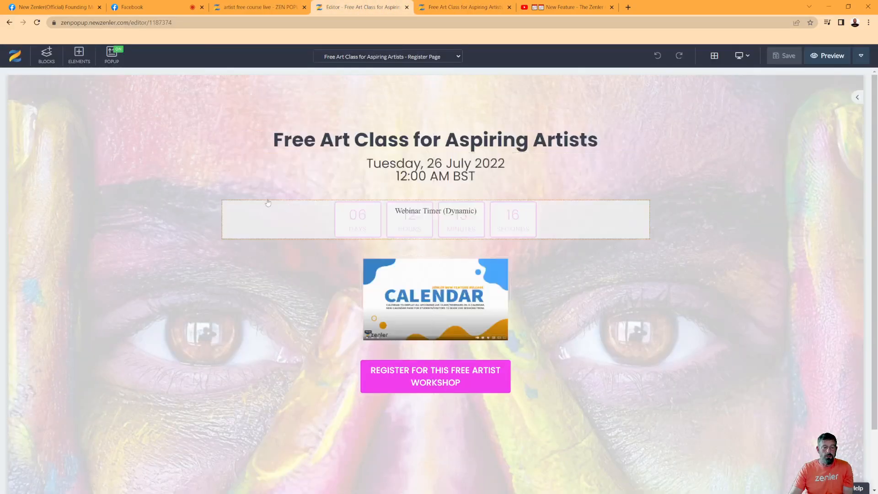
pyautogui.click(47, 55)
pyautogui.click(25, 142)
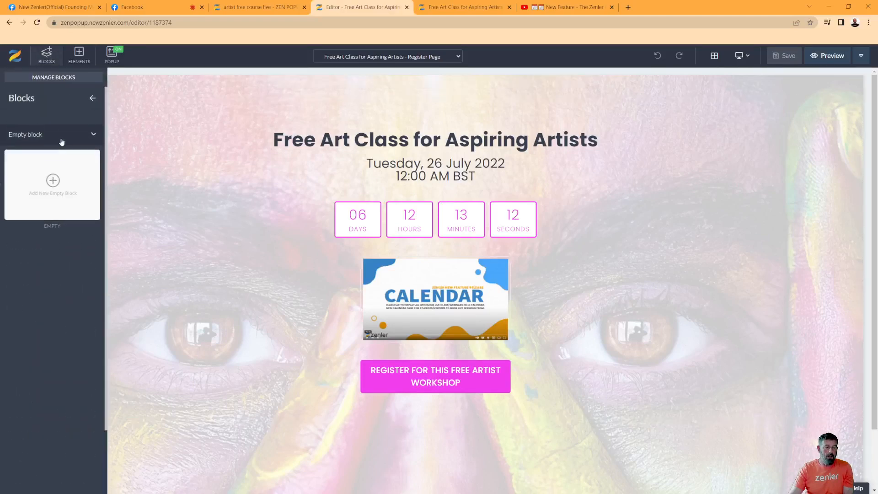
pyautogui.moveTo(52, 191); pyautogui.dragTo(407, 106)
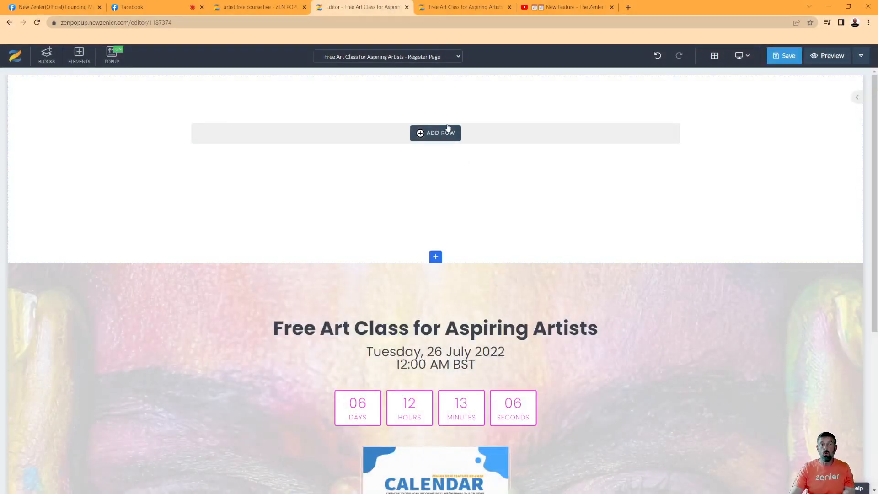
pyautogui.scroll(-5, 599, 215)
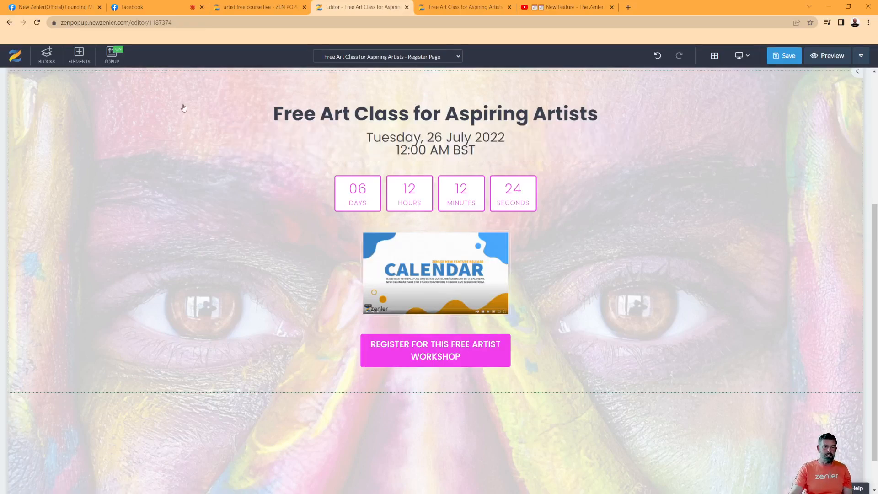
# Open the automation rules of the Free Art Class for Aspiring Artists live interactive webinar and edit the Webinar Registration Email action
pyautogui.click(269, 8)
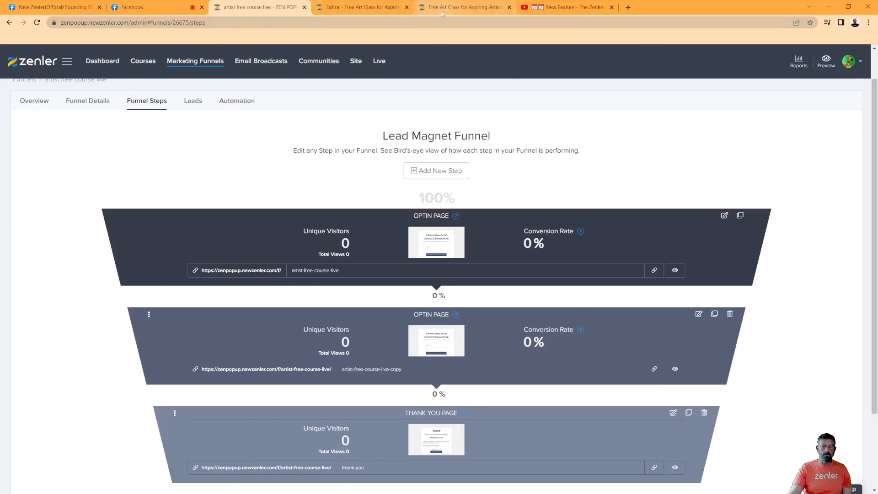
pyautogui.click(379, 61)
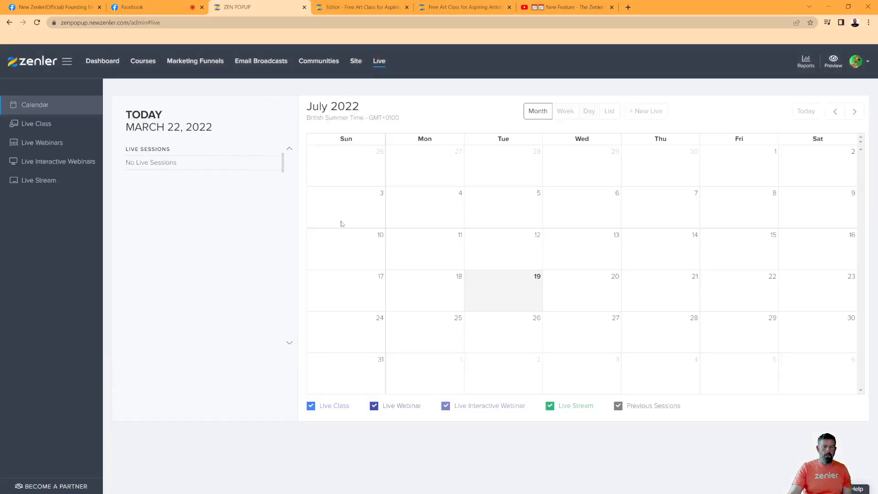
pyautogui.click(50, 143)
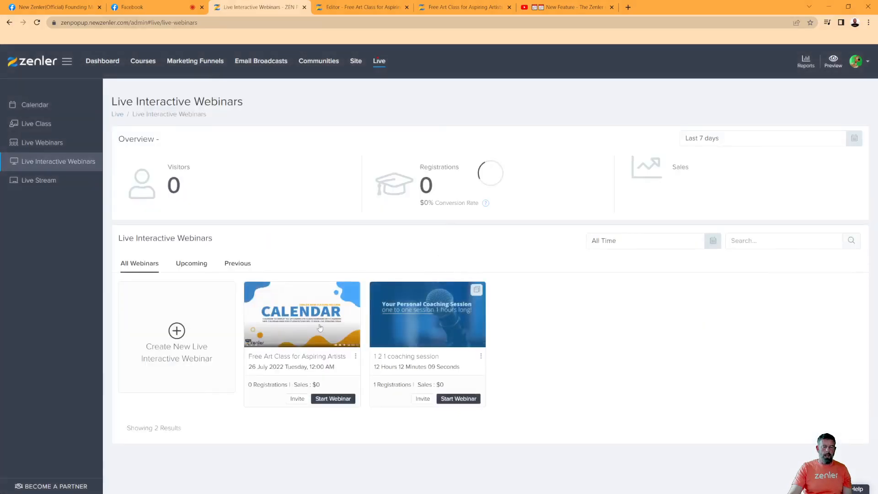
pyautogui.click(320, 318)
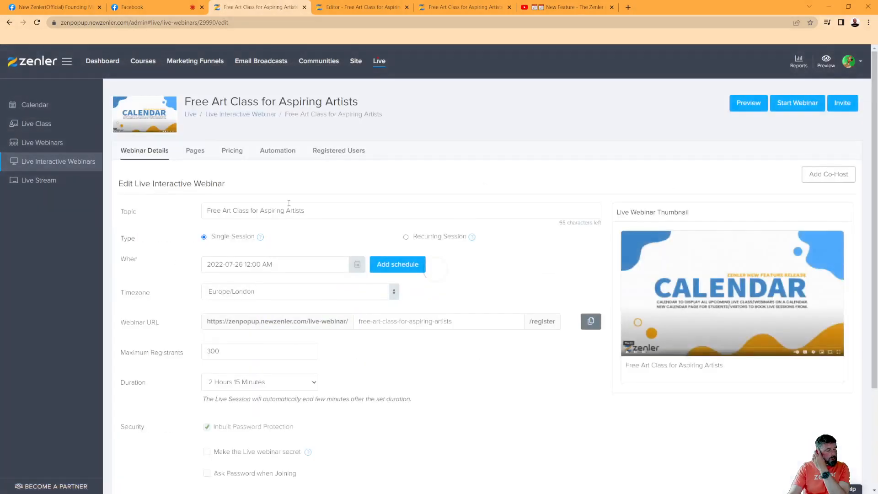
pyautogui.click(277, 151)
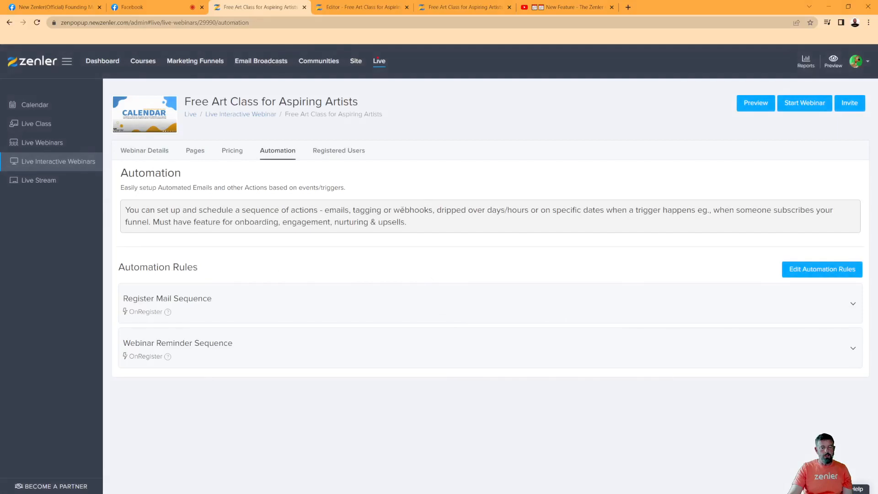
pyautogui.click(224, 303)
pyautogui.click(141, 360)
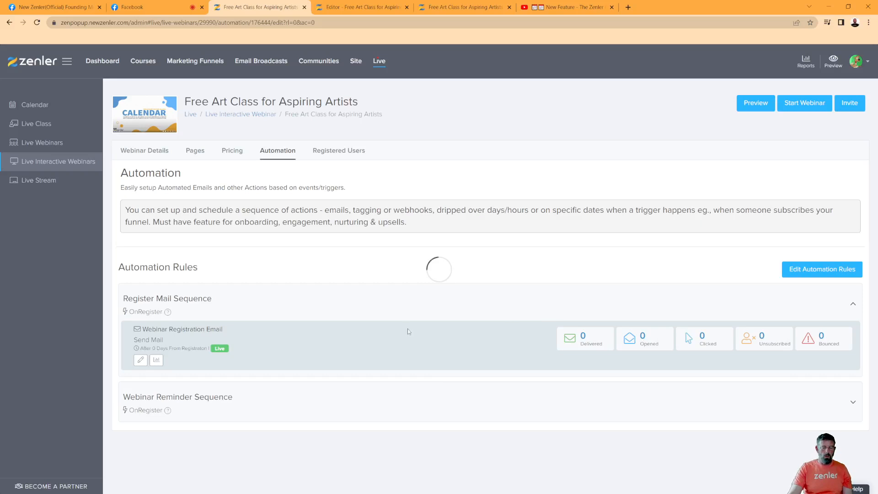
# Attach the calendar event to the Webinar Registration Email and expand the Webinar Reminder Sequence rule
pyautogui.scroll(-3, 607, 394)
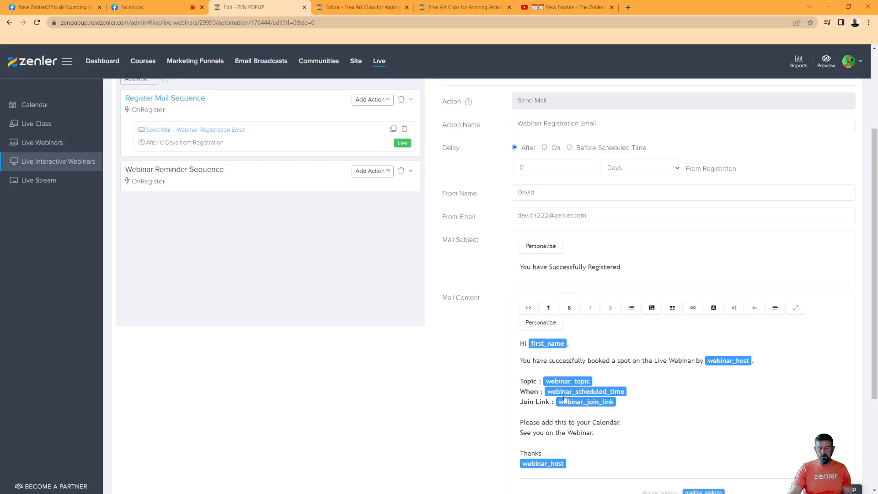
pyautogui.scroll(-3, 564, 400)
pyautogui.click(515, 405)
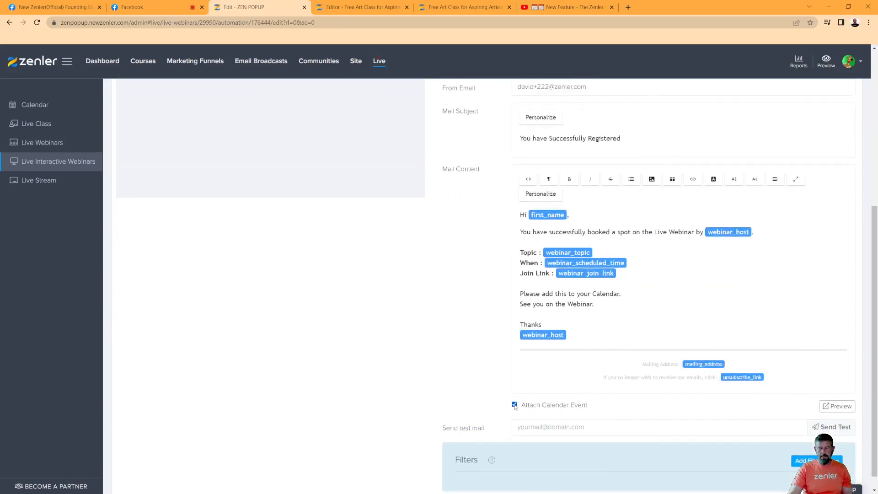
pyautogui.scroll(4, 448, 347)
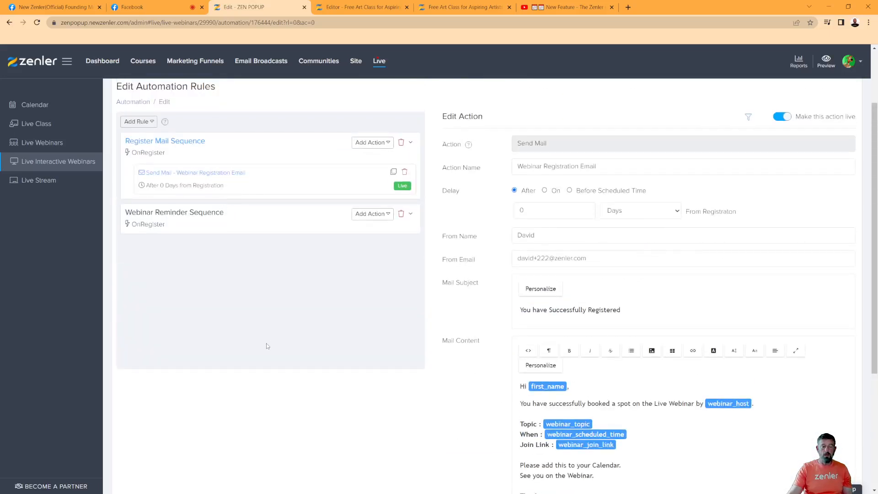
pyautogui.click(214, 224)
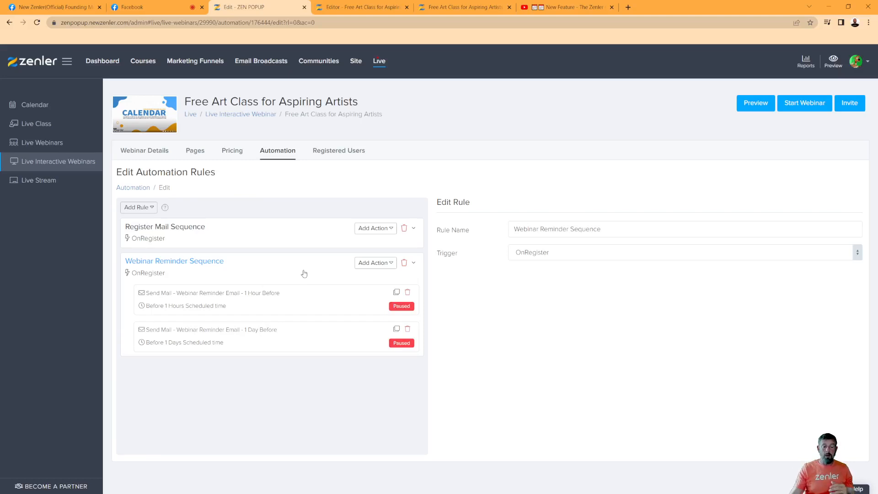
# Go to the webinar's pages overview and highlight the Replay Page's URL
pyautogui.click(196, 151)
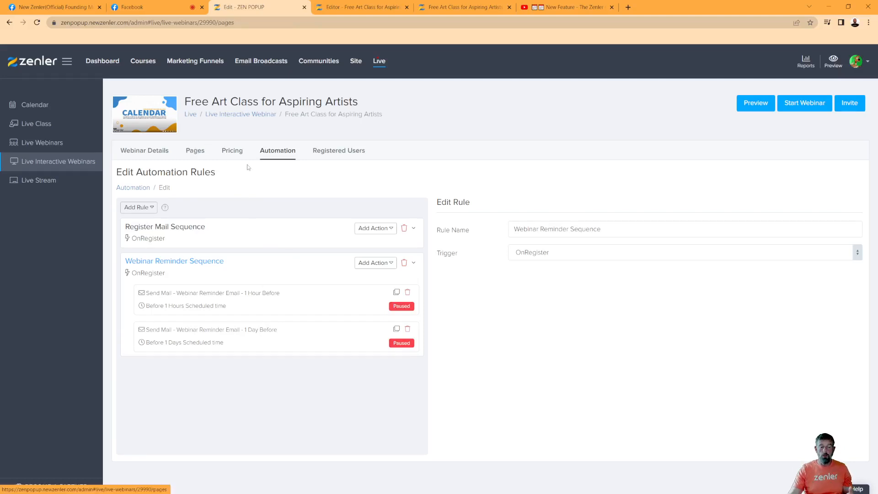
pyautogui.scroll(-5, 453, 219)
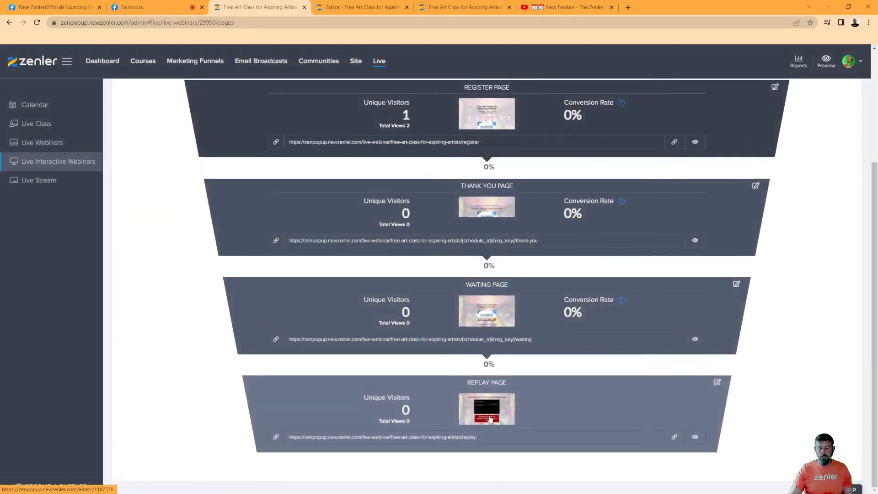
pyautogui.moveTo(483, 437); pyautogui.dragTo(286, 438)
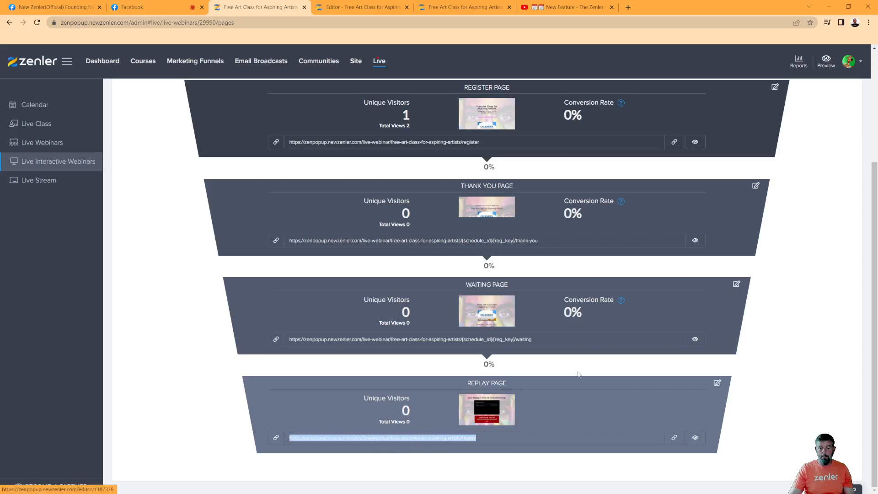